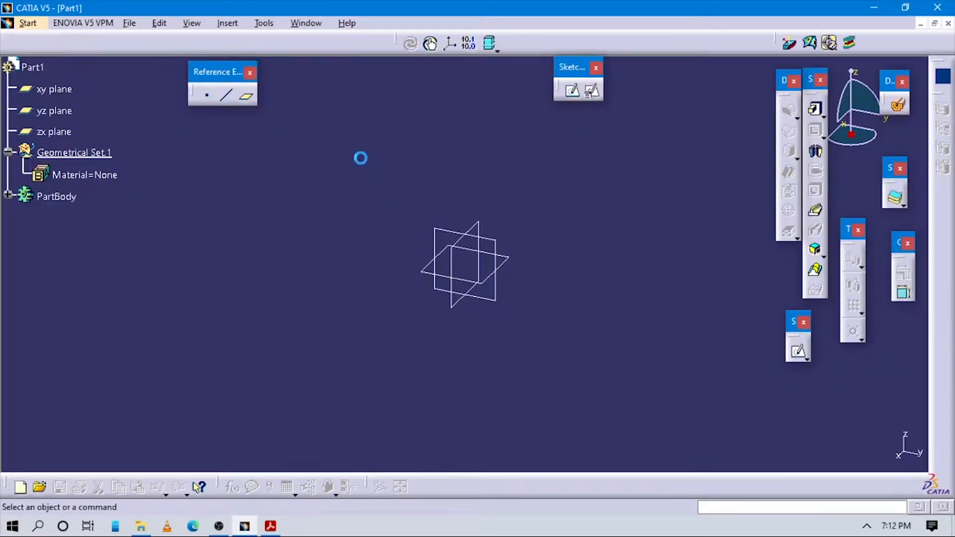
- Hide the three default reference planes
left_click_drag(361, 157, 566, 382)
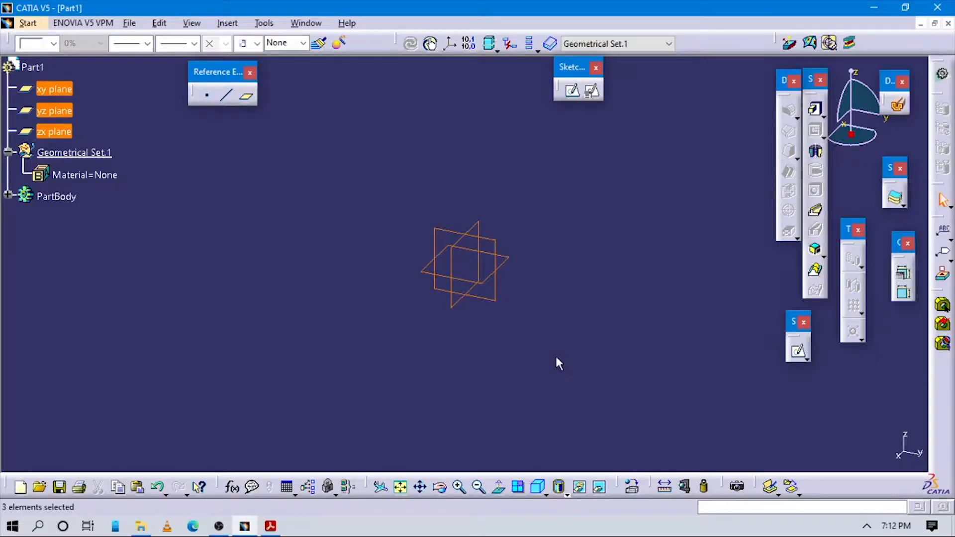
key("XF86MonBrightnessUp")
right_click(460, 229)
left_click(503, 270)
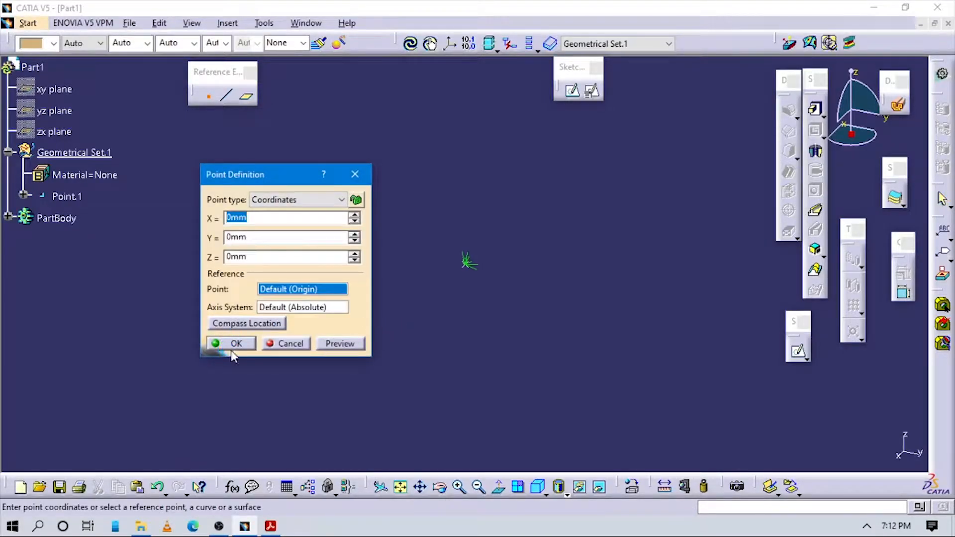
- Create a point at coordinates 0, 0, 0 mm and an axis system with that point as its origin
left_click(228, 344)
left_click(227, 22)
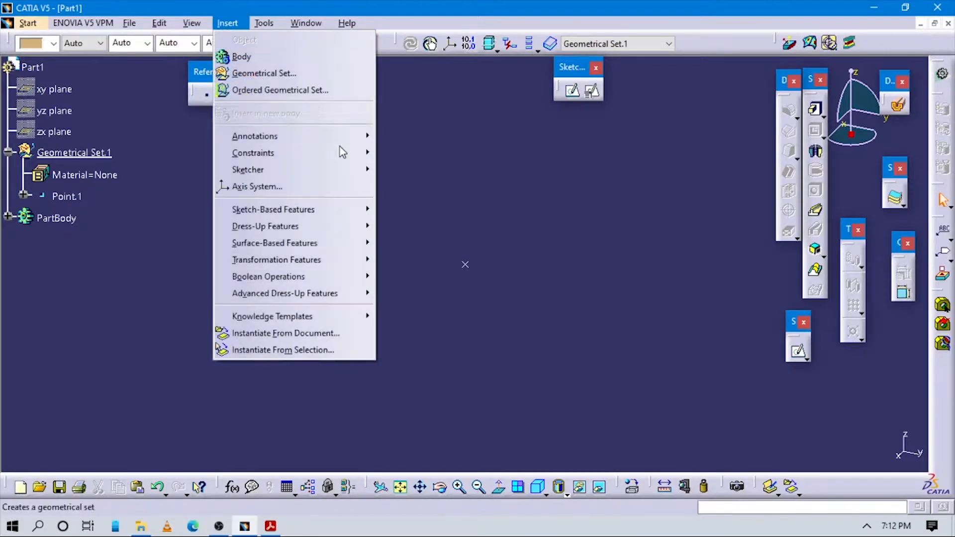
left_click(256, 185)
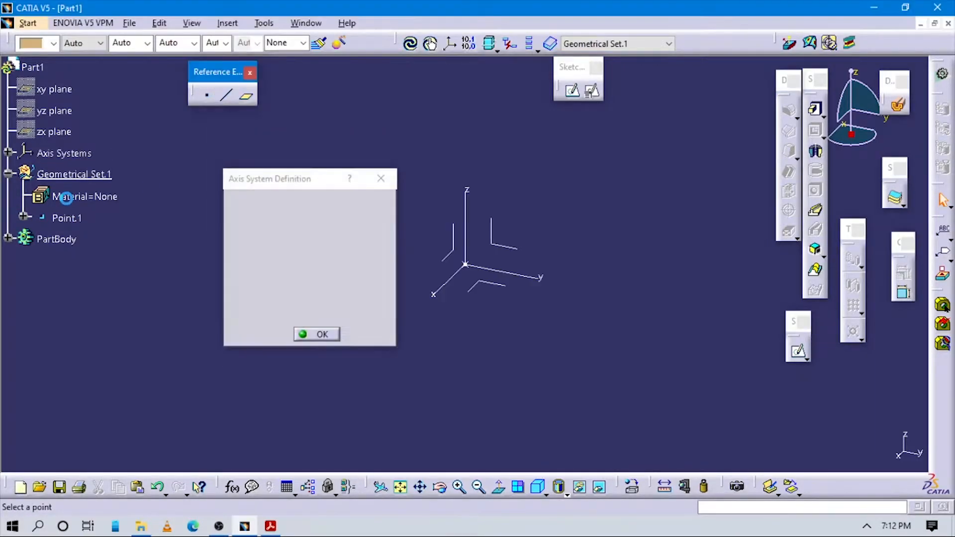
left_click(67, 217)
left_click(319, 334)
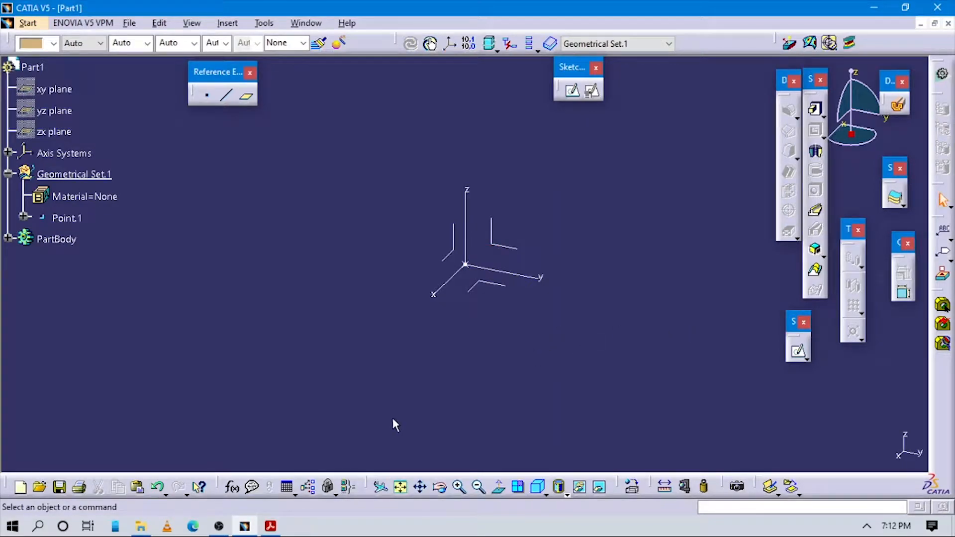
- Start a positioned sketch on the axis system's XY plane, using Point.1 as the projection point for its origin
left_click(271, 526)
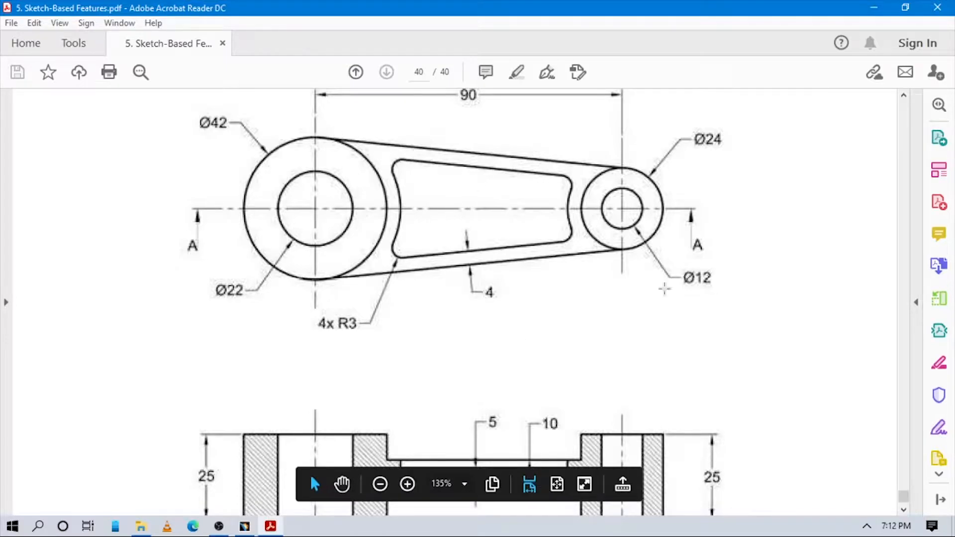
scroll(596, 300, "up", 10)
scroll(656, 345, "down", 5)
left_click(244, 526)
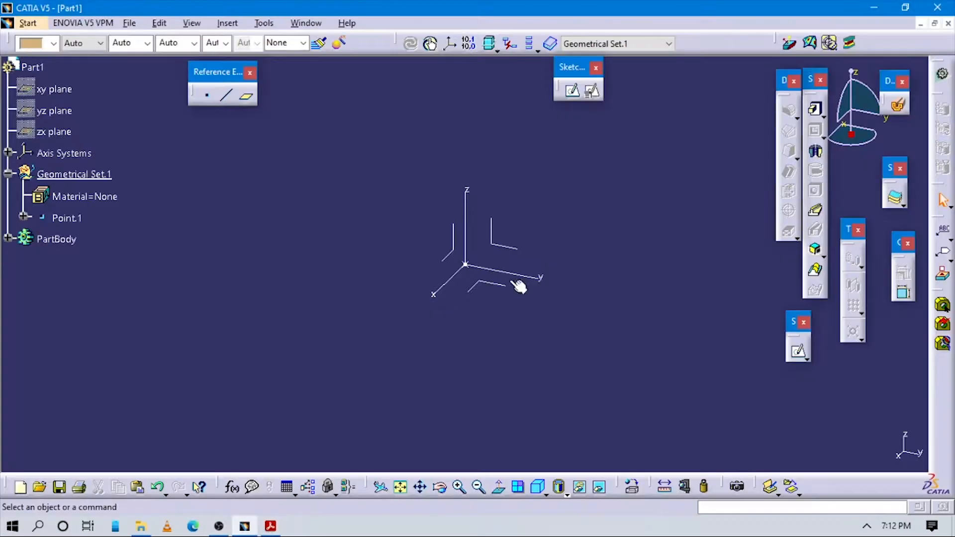
left_click(593, 91)
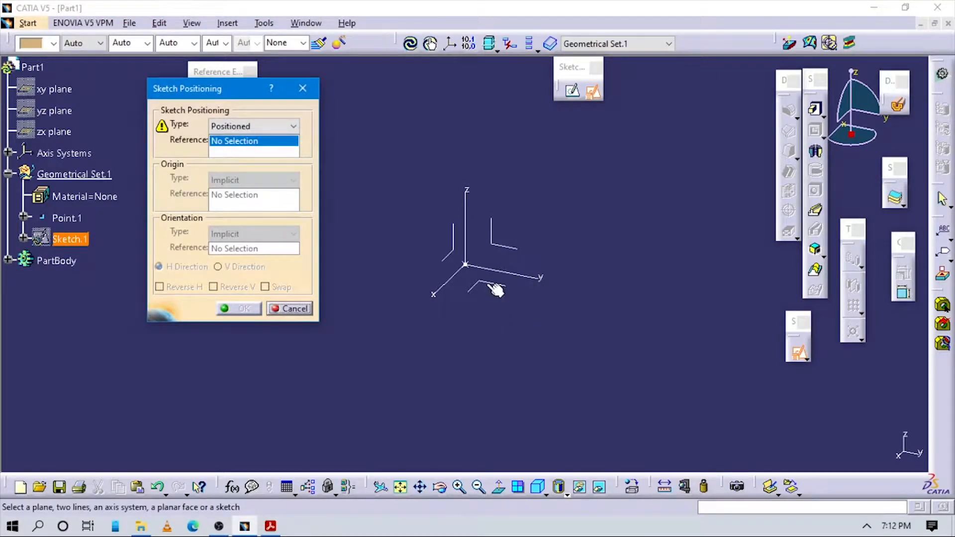
left_click(470, 291)
left_click(248, 179)
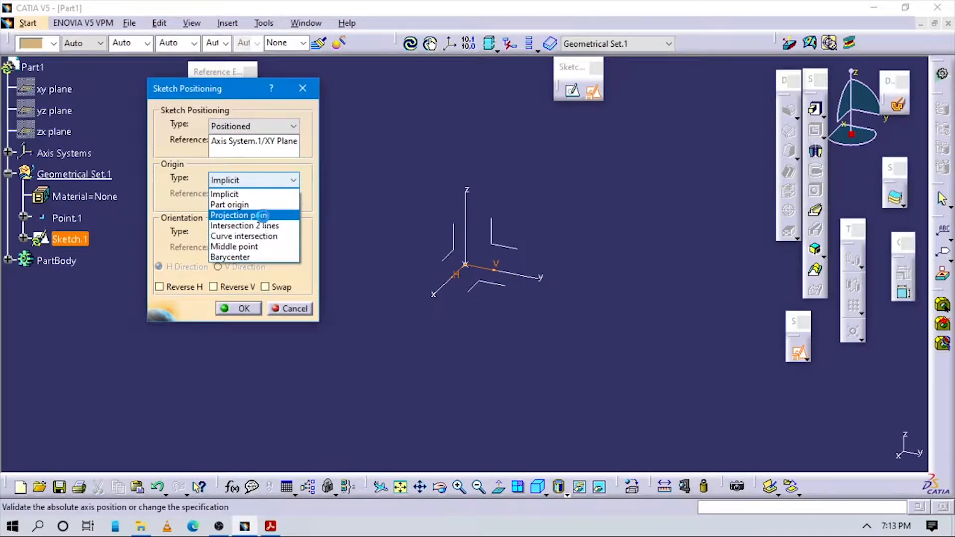
left_click(262, 215)
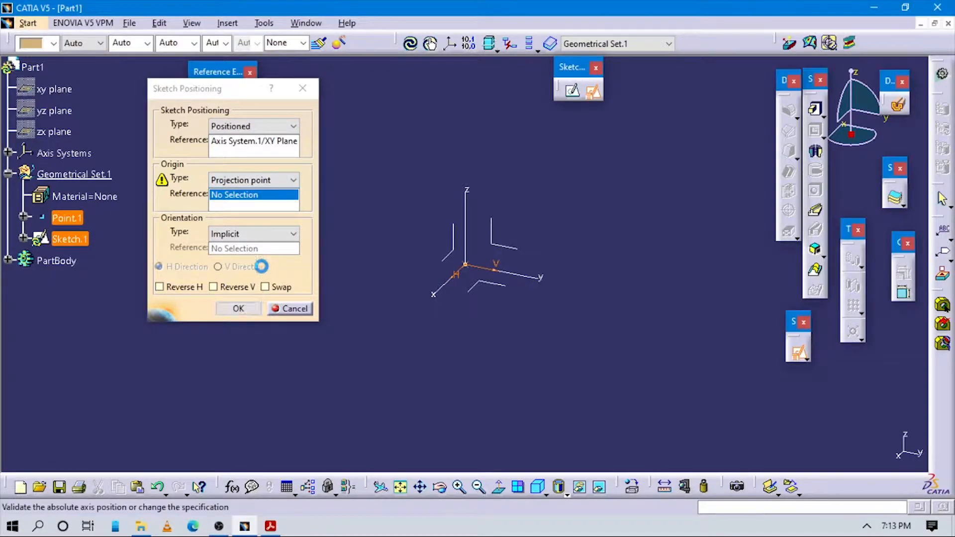
left_click(75, 219)
- Orient the sketch's H direction parallel to the axis system's Y axis and enter the sketch
left_click(254, 233)
left_click(246, 312)
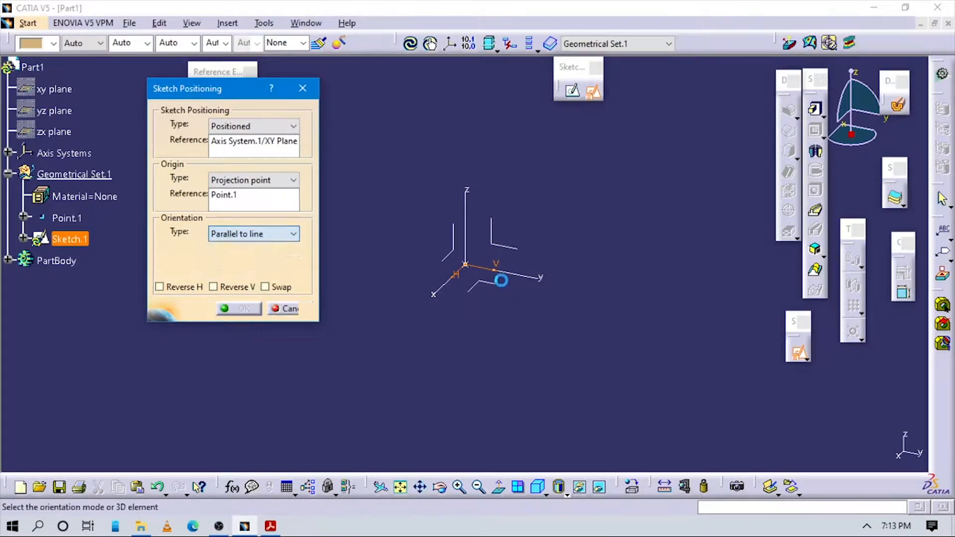
left_click(512, 273)
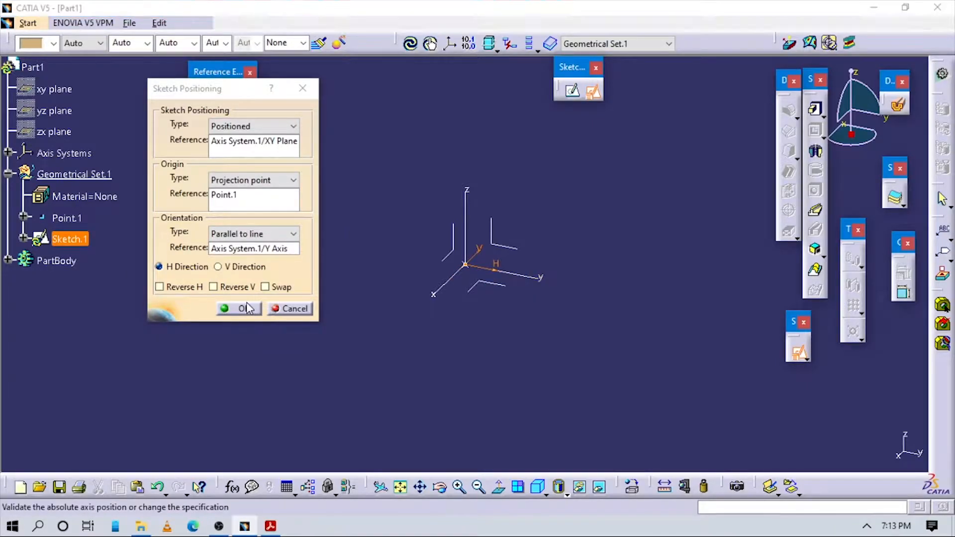
left_click(231, 309)
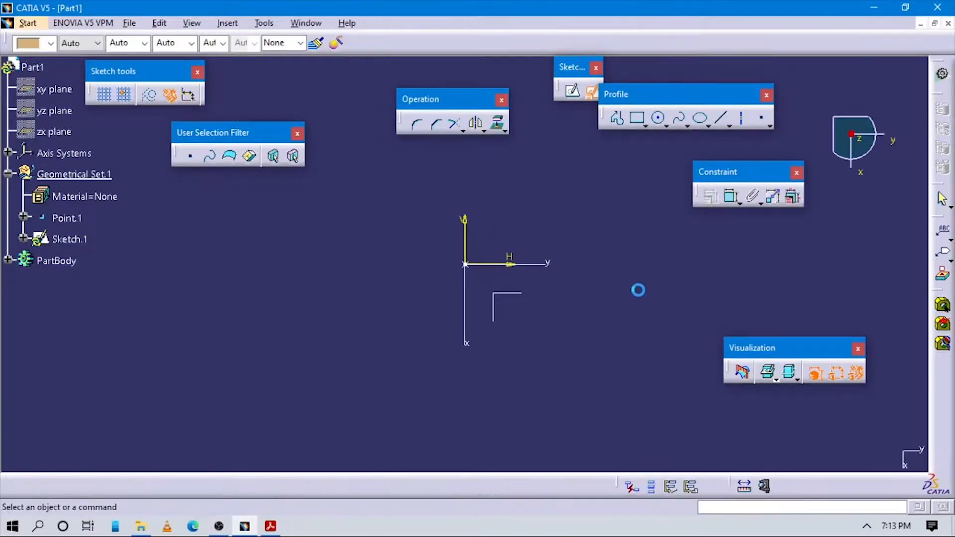
- Sketch two circles on the H axis, about 63 mm in diameter at H -114 mm and about 38 mm in diameter at H 122 mm
key("alt+Tab")
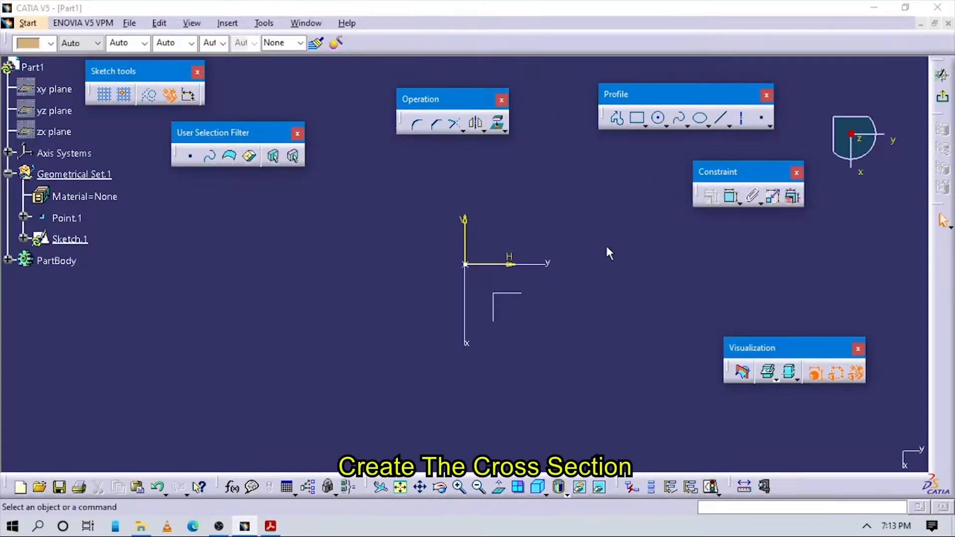
scroll(589, 305, "down", 1)
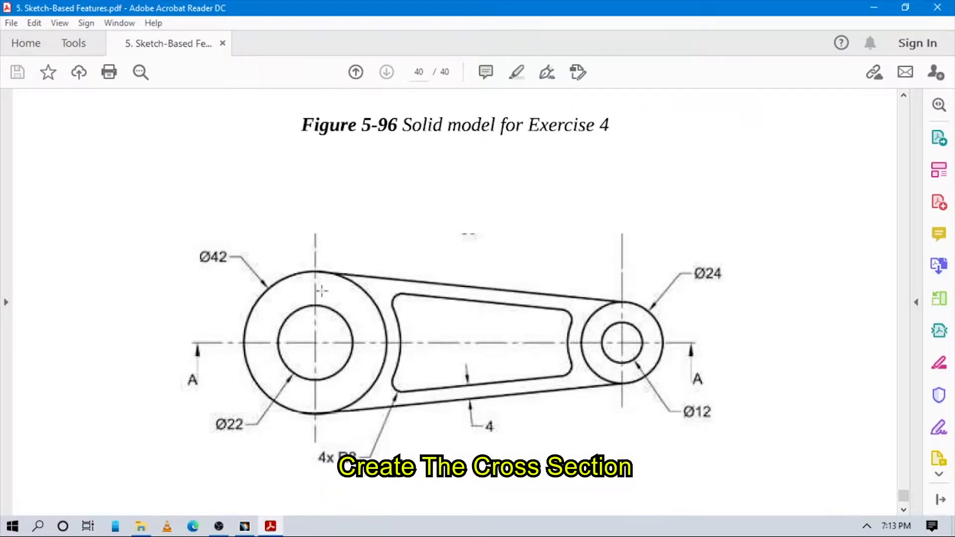
key("alt+Tab")
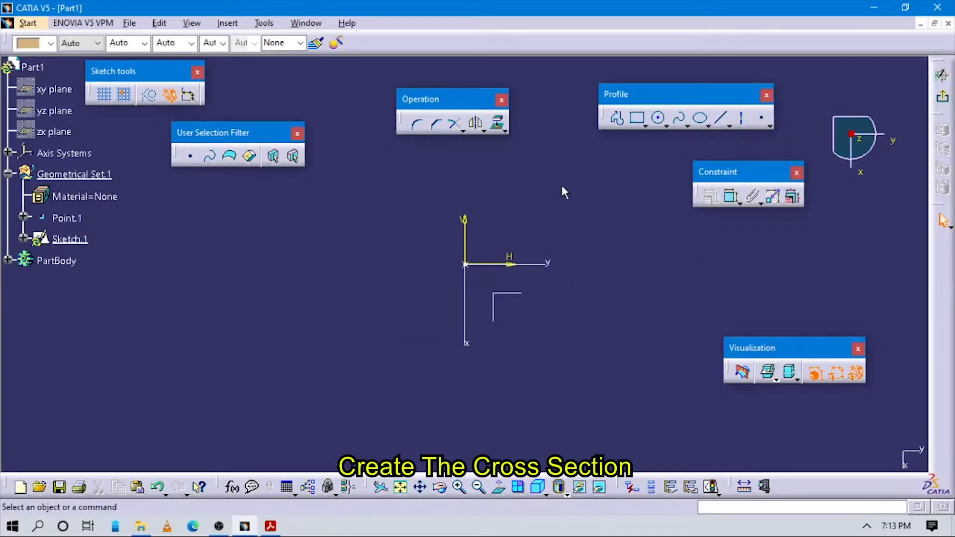
left_click(268, 263)
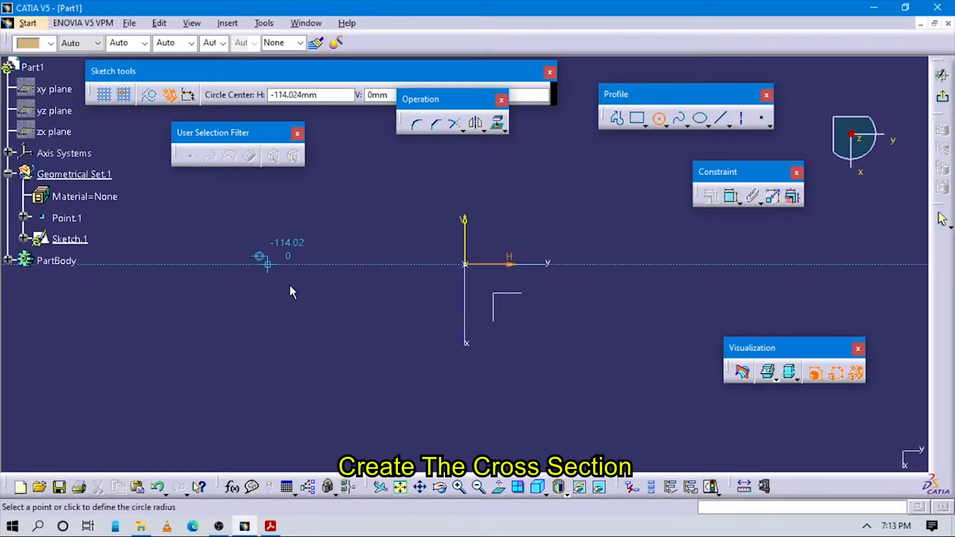
left_click(310, 297)
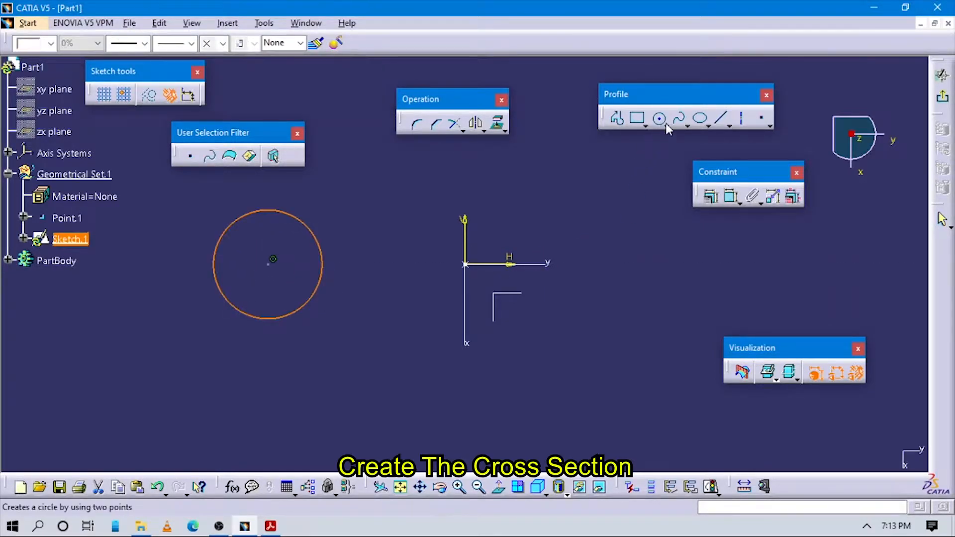
left_click(676, 264)
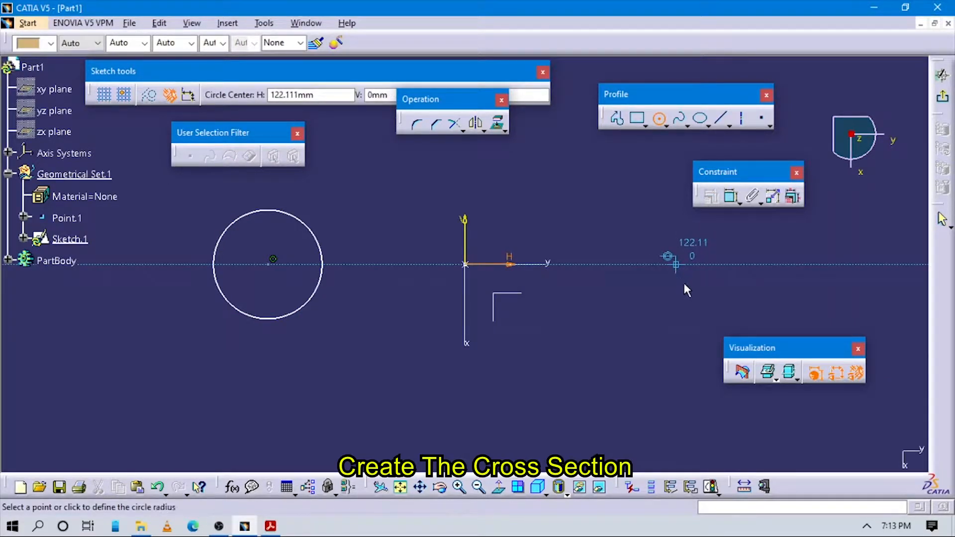
left_click(694, 292)
- Dimension the distance between the two circle centres and set it to 90 mm
key("alt+Tab")
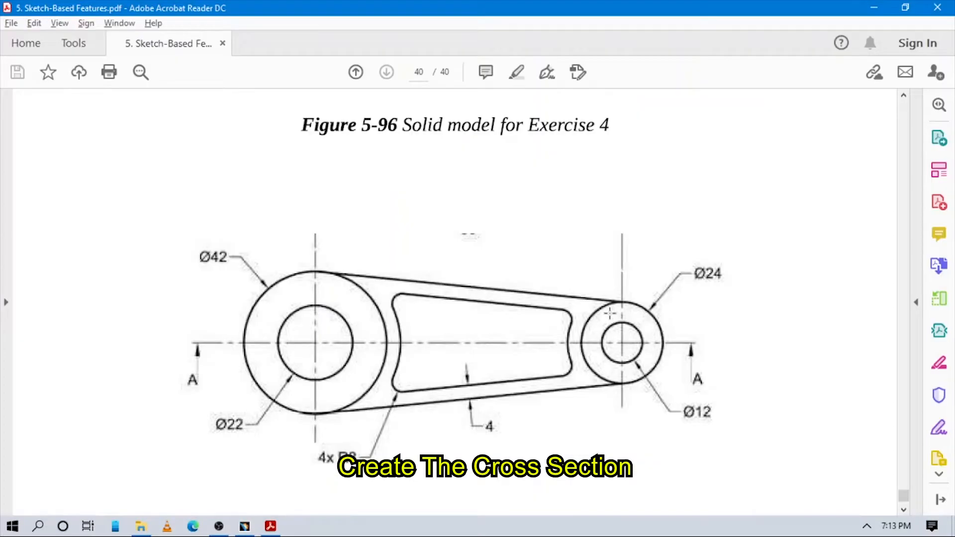
scroll(541, 344, "up", 5)
scroll(525, 360, "down", 7)
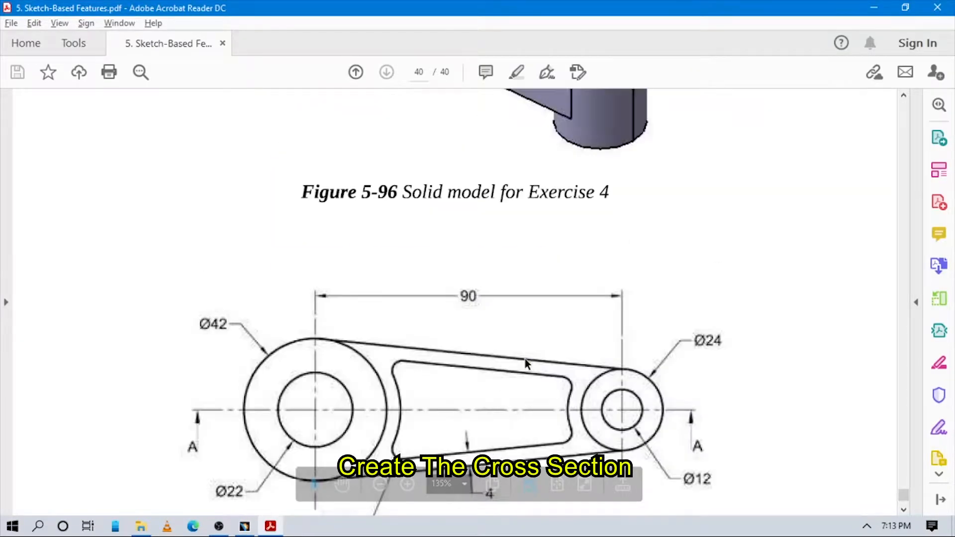
scroll(524, 359, "down", 2)
scroll(524, 359, "up", 3)
key("alt+Tab")
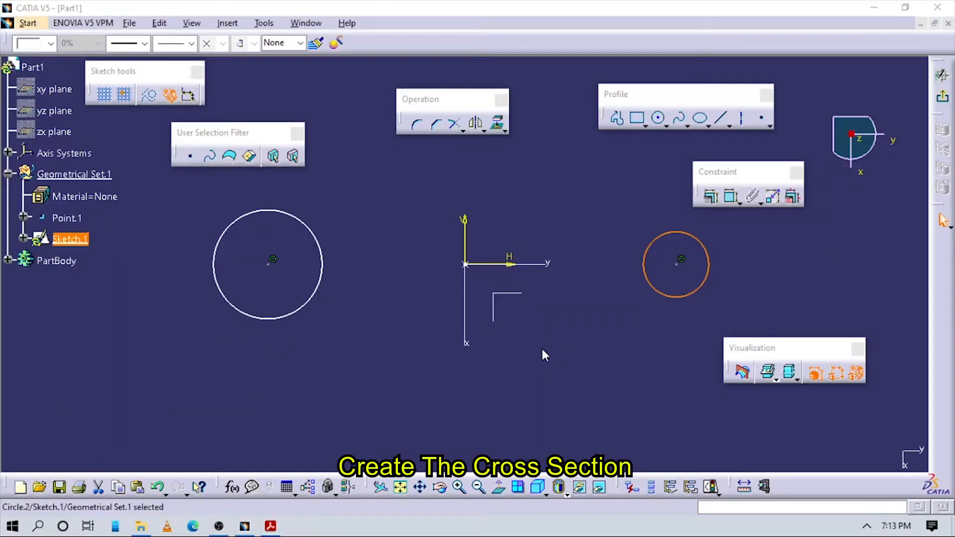
left_click(731, 196)
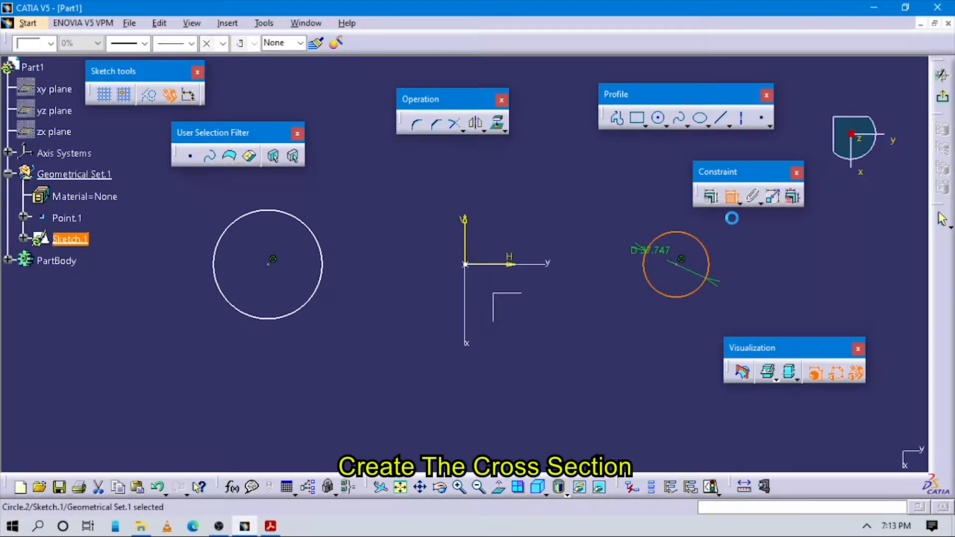
left_click(731, 199)
left_click(731, 199)
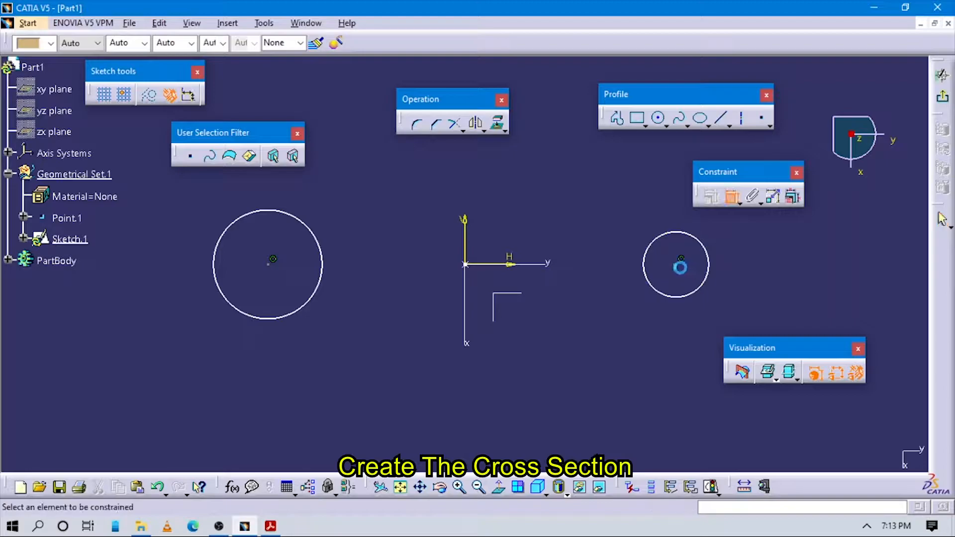
left_click(681, 260)
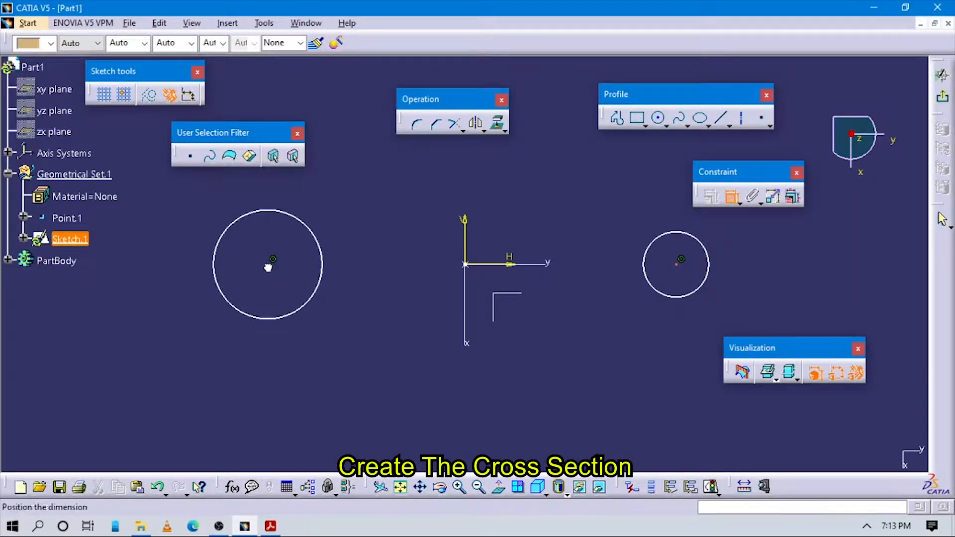
left_click(437, 199)
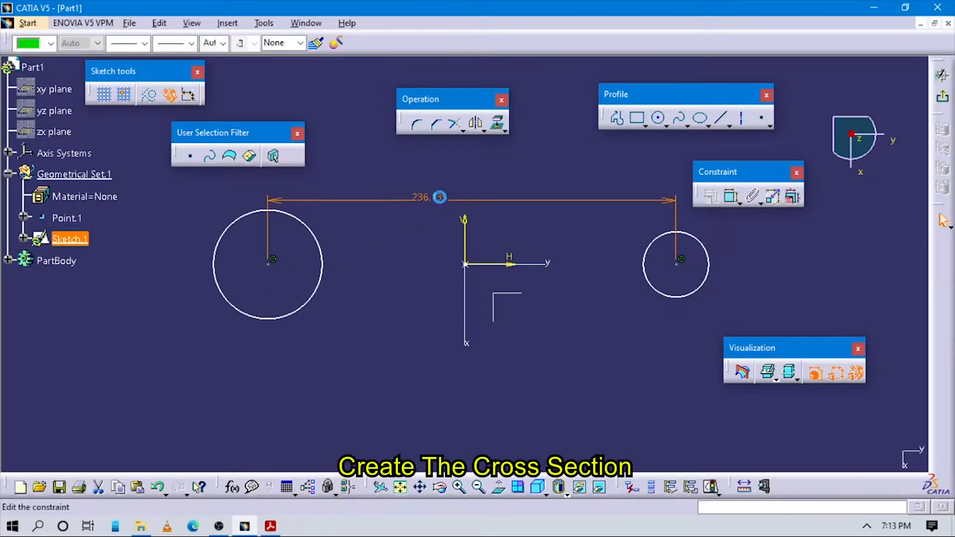
type("90mm")
key("Return")
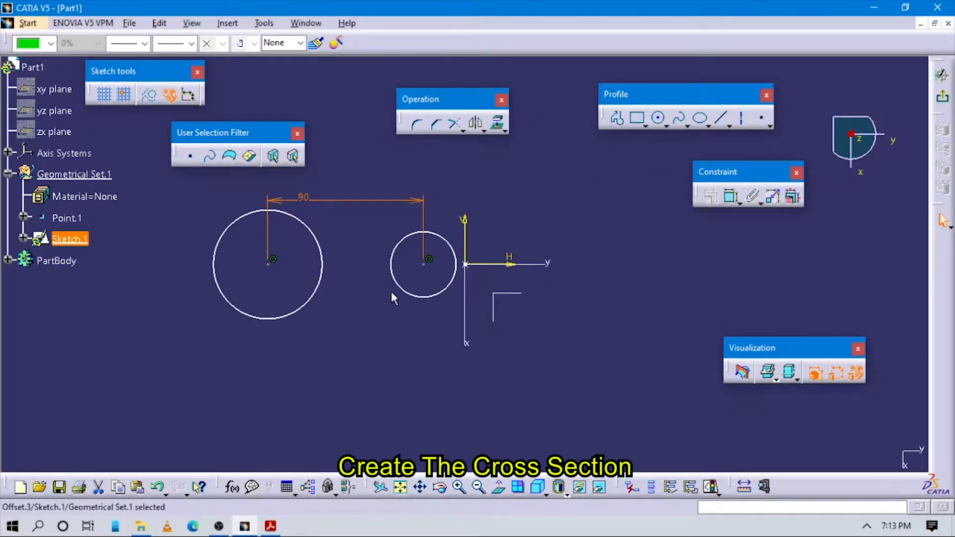
- Constrain the two circle centres to be symmetric about the V axis
left_click(729, 203)
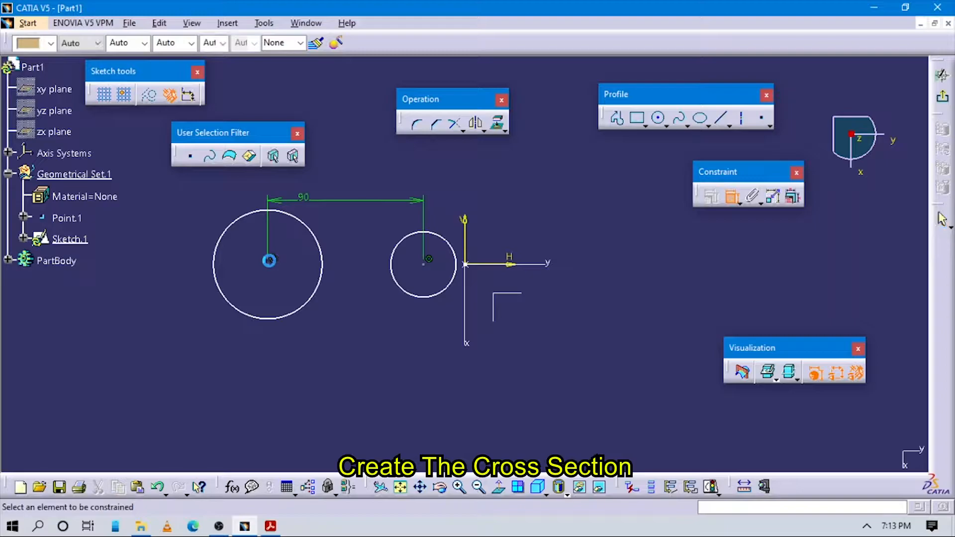
left_click(273, 259)
left_click(427, 263)
right_click(416, 359)
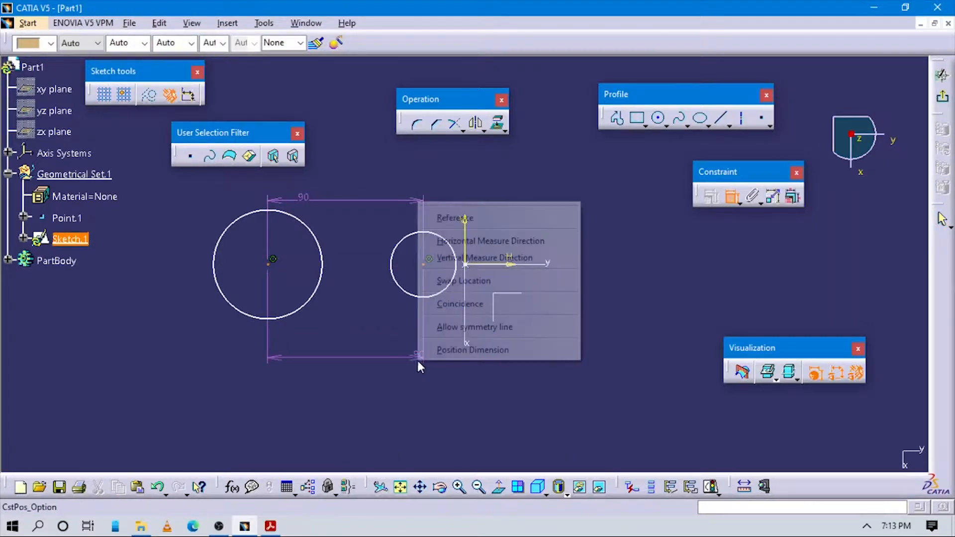
left_click(459, 326)
left_click(466, 238)
mouse_move(579, 299)
middle_mouse_down()
mouse_move(574, 284)
mouse_move(507, 294)
mouse_move(560, 309)
middle_mouse_up()
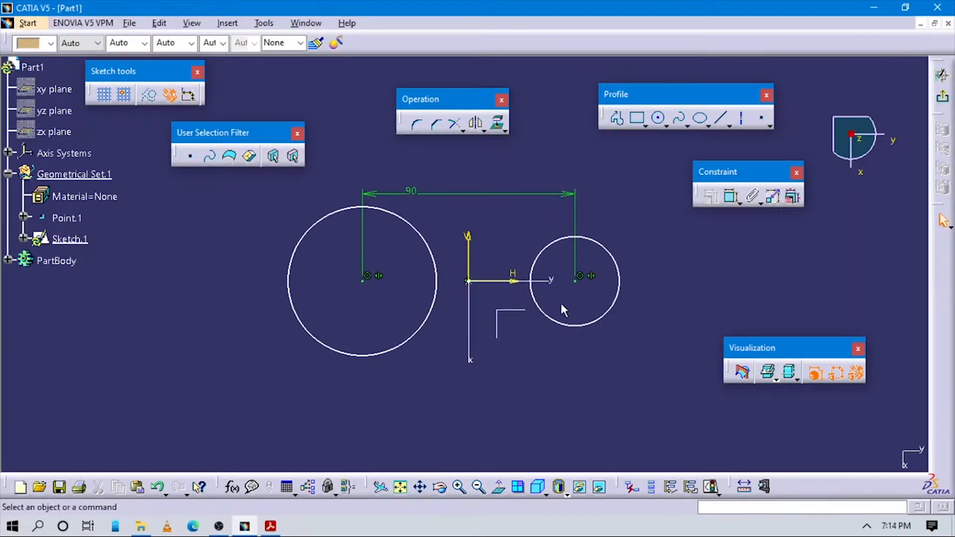
- Dimension the diameters of the smaller and the larger circle
left_click(731, 195)
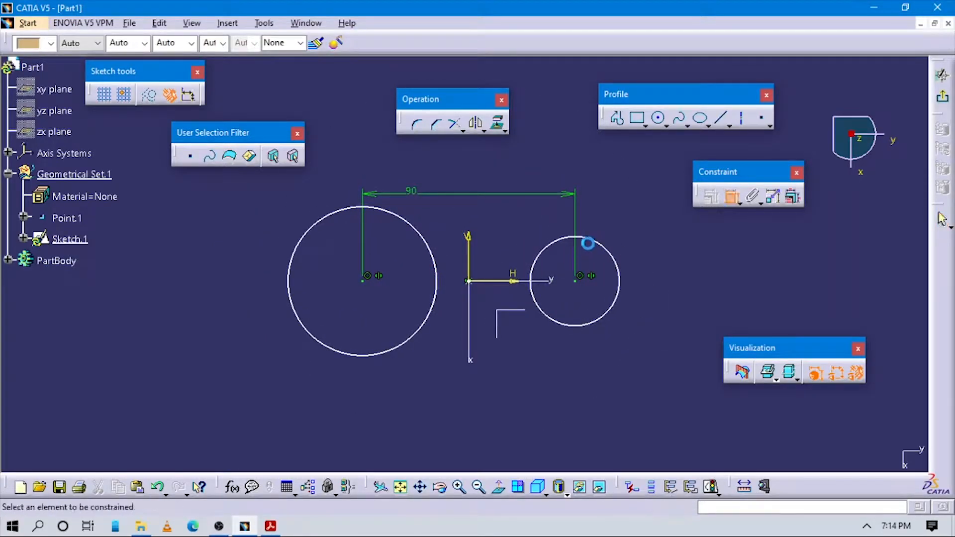
left_click(599, 244)
left_click(625, 209)
left_click(731, 195)
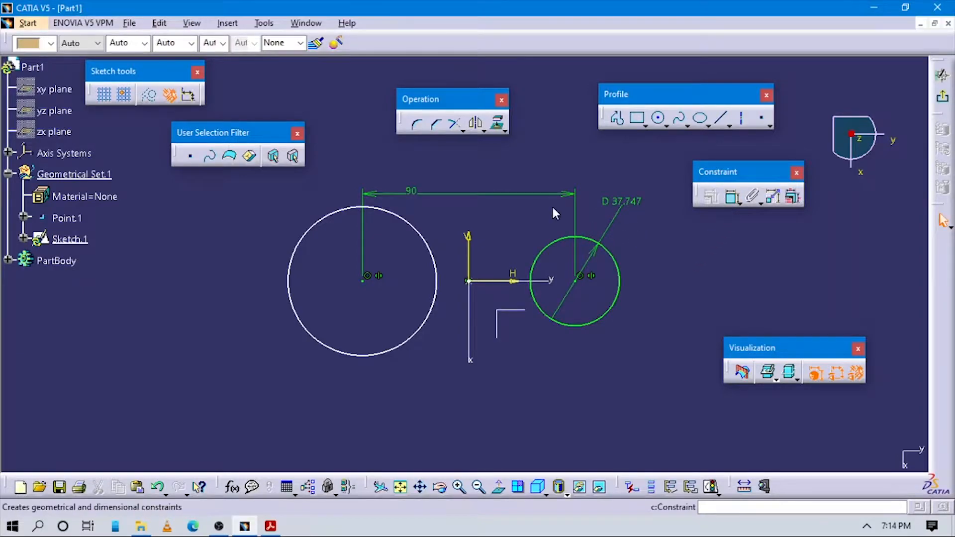
left_click(302, 238)
left_click(224, 228)
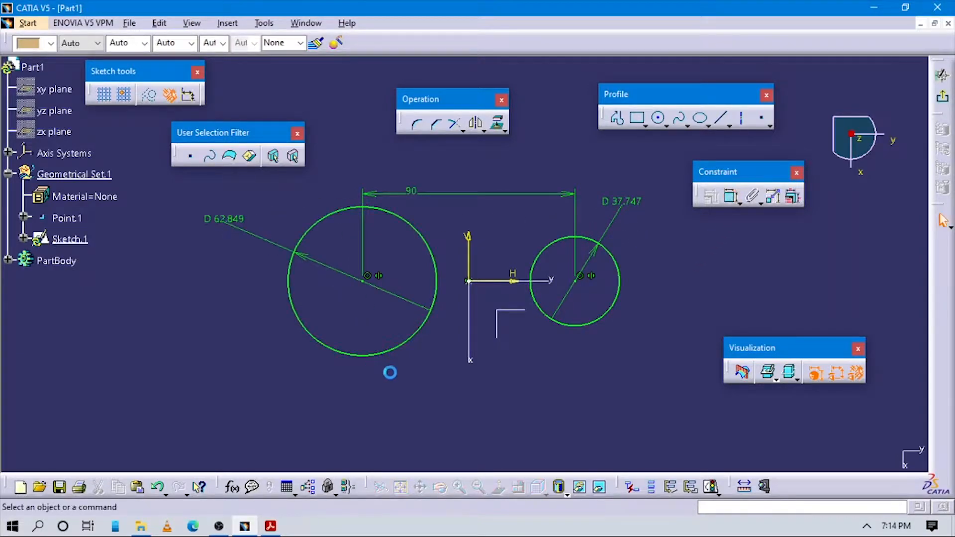
- Set the smaller circle's diameter to 24 mm and the larger circle's diameter to 42 mm, as given in the drawing
left_click(270, 526)
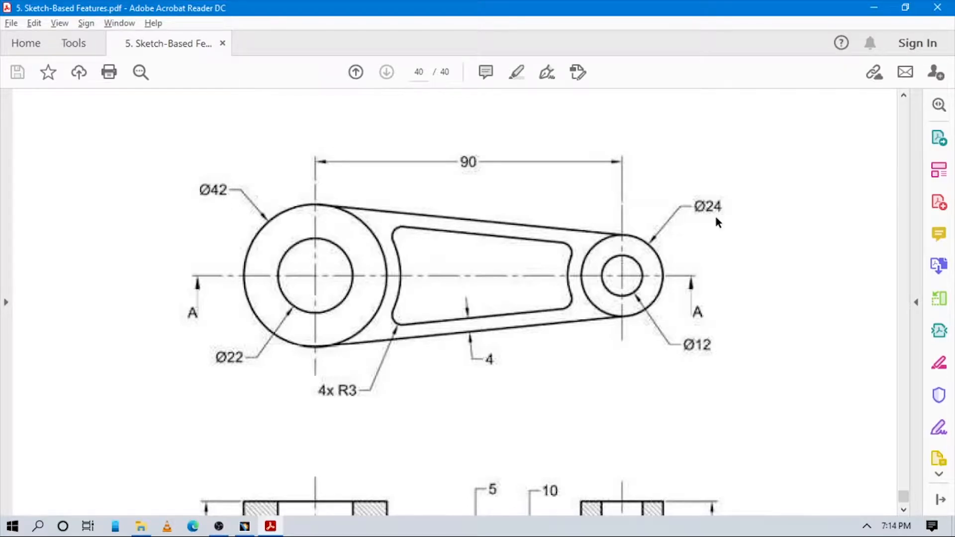
key("alt+Tab")
double_click(621, 201)
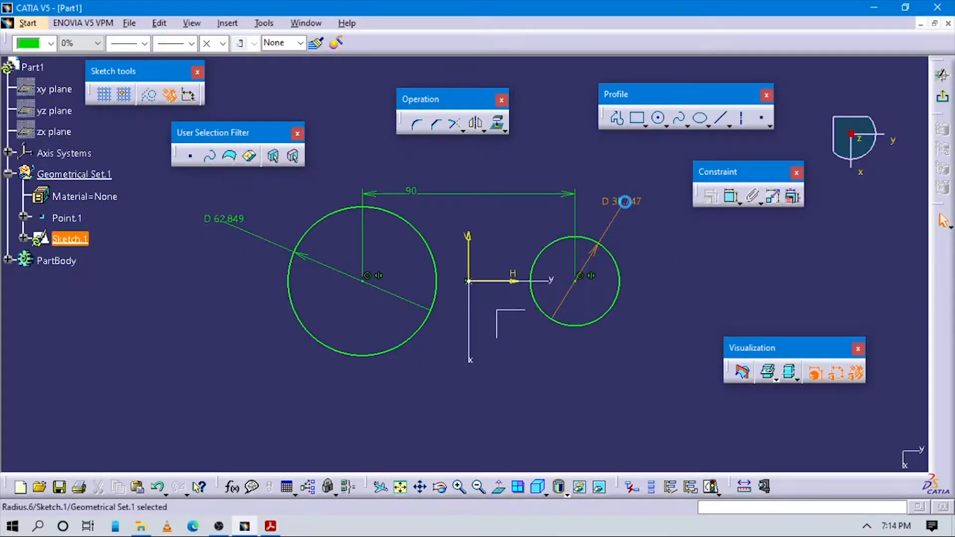
type("24")
key("Return")
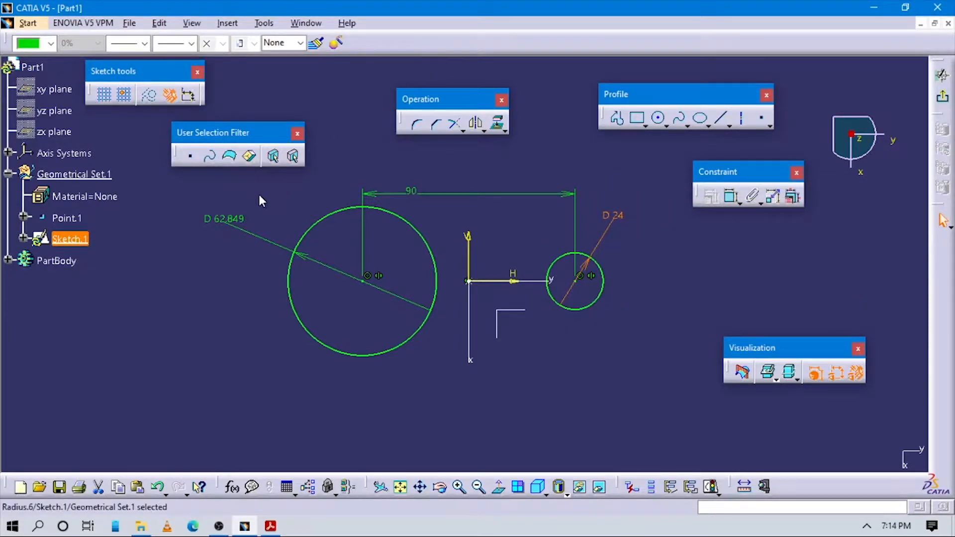
double_click(228, 221)
type("42mm")
key("Return")
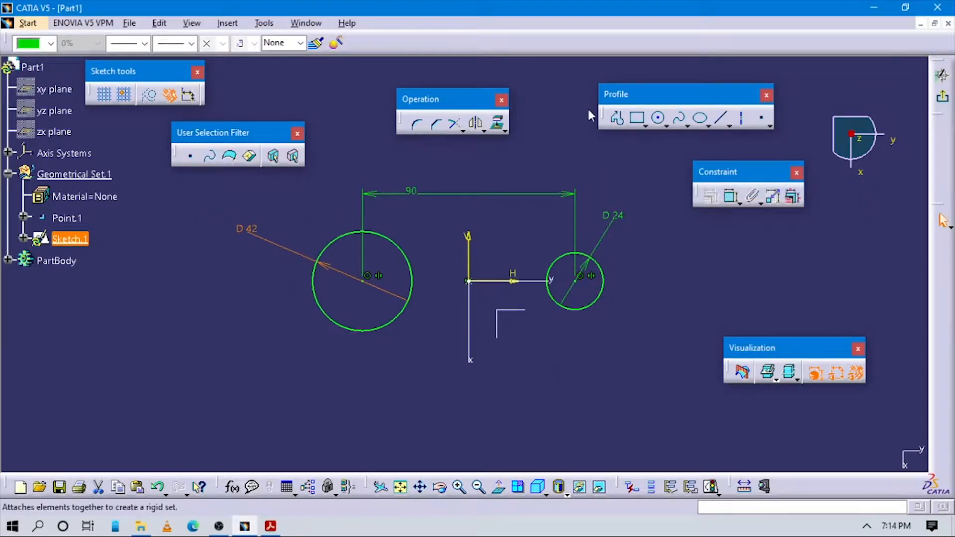
- Check the solving status of the two-circle sketch and exit the sketch
middle_click_drag(580, 341, 580, 330)
middle_click_drag(637, 371, 628, 363)
key("alt+Tab")
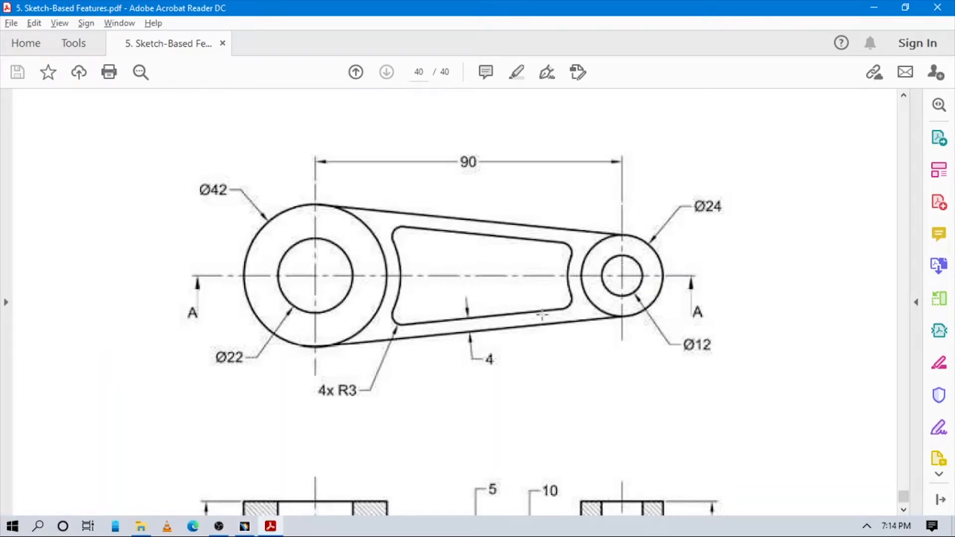
scroll(590, 321, "down", 4)
scroll(591, 307, "up", 4)
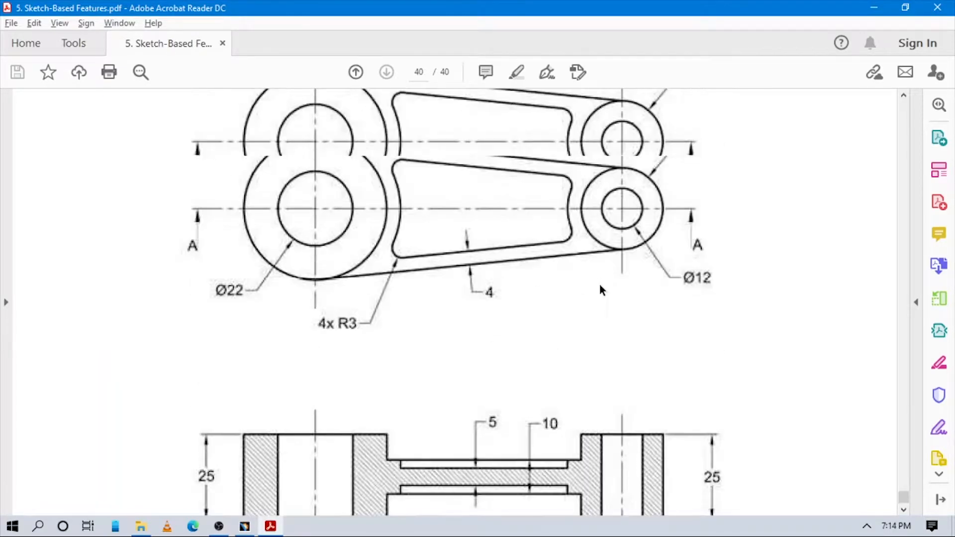
scroll(612, 297, "down", 4)
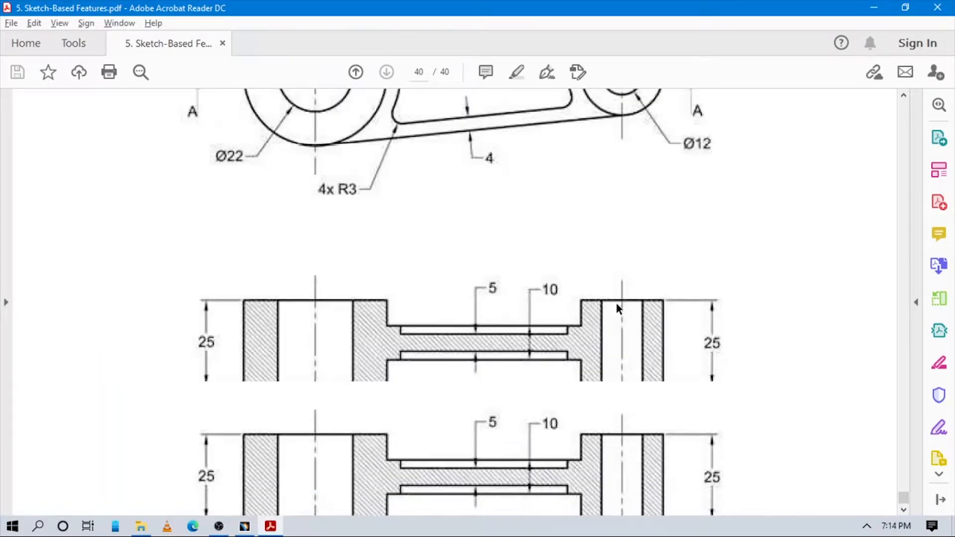
scroll(617, 295, "up", 4)
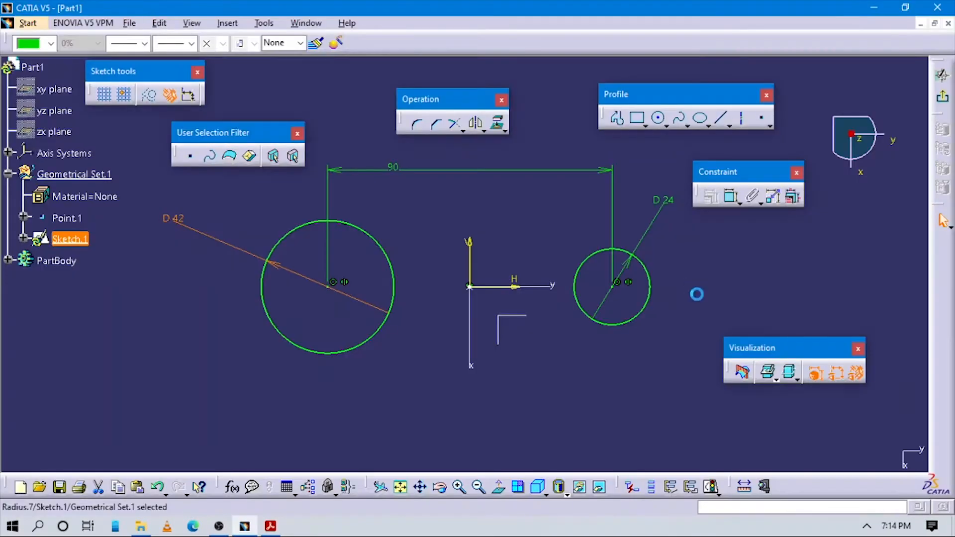
left_click(697, 294)
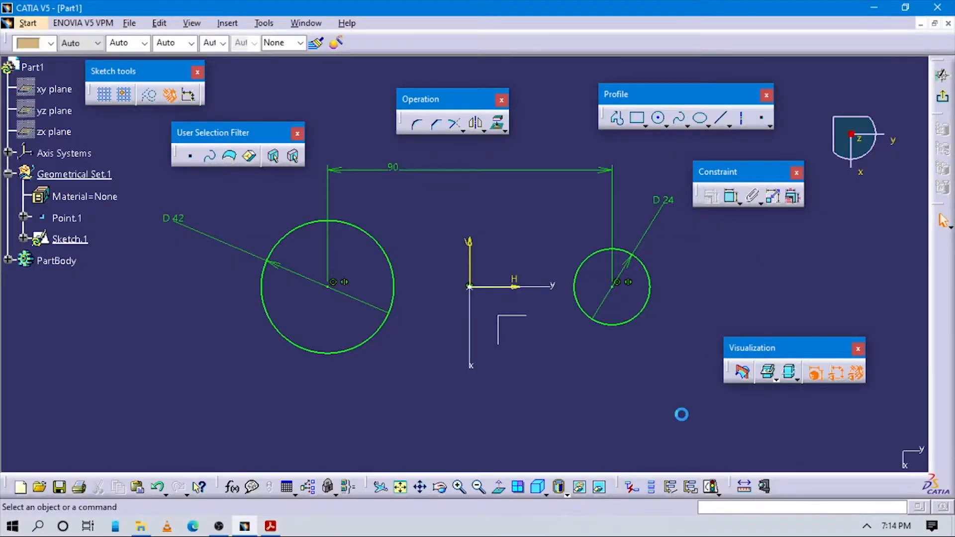
left_click(712, 488)
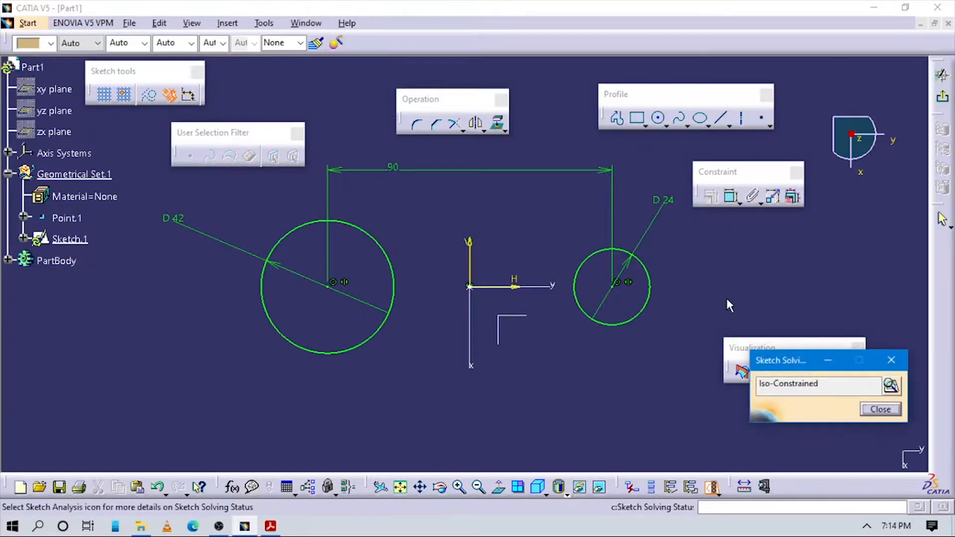
left_click(895, 363)
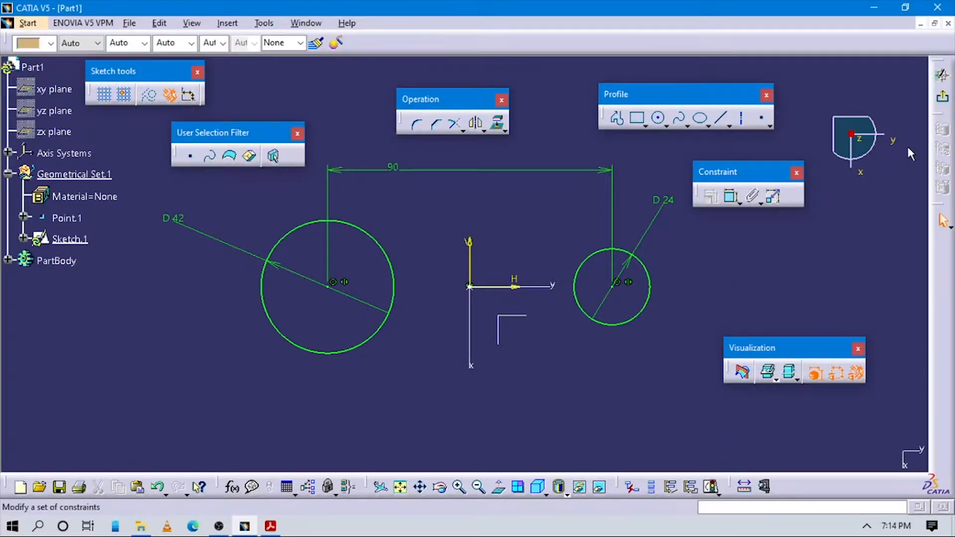
left_click(941, 99)
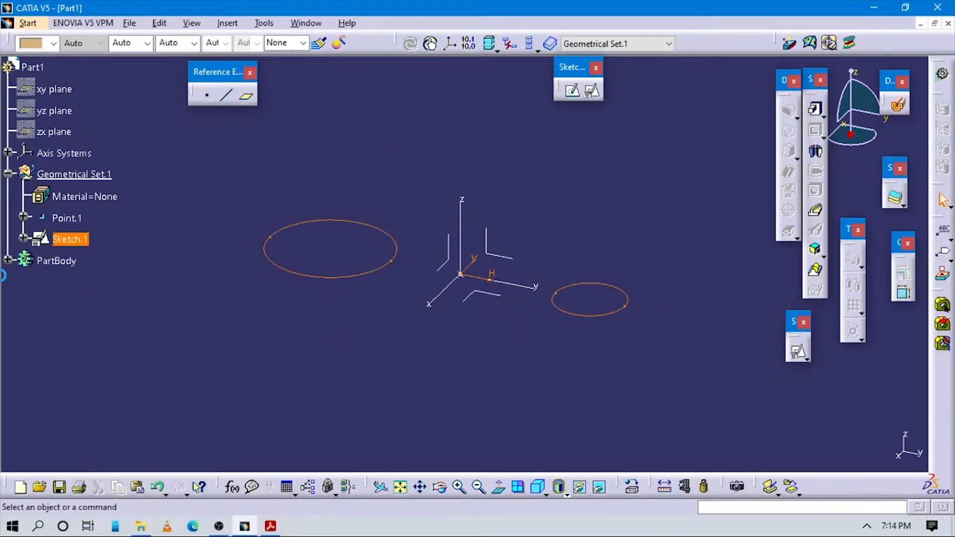
- Make PartBody the in-work object and pad the two-circle sketch with mirrored extent, 12.5 mm in each direction
right_click(54, 260)
left_click(184, 329)
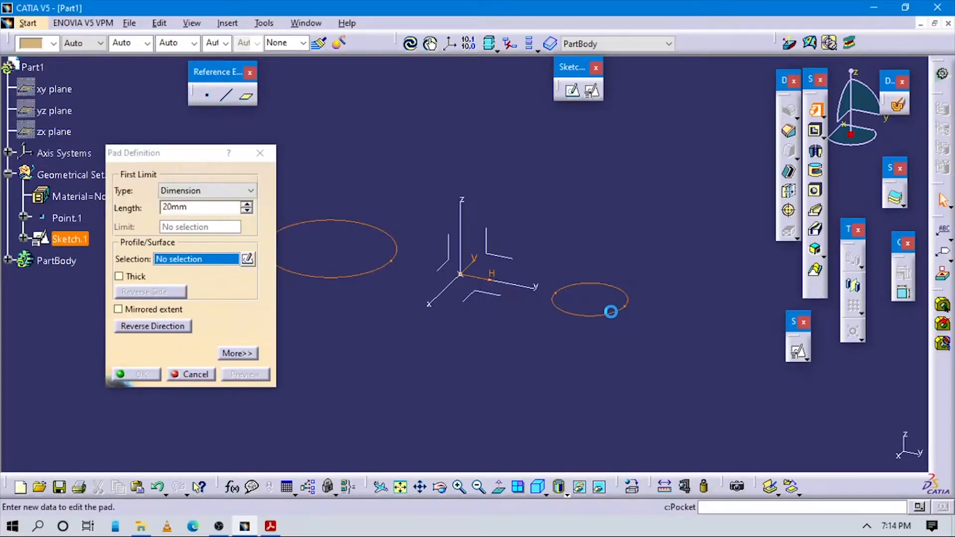
key("alt+Tab")
scroll(678, 314, "down", 3)
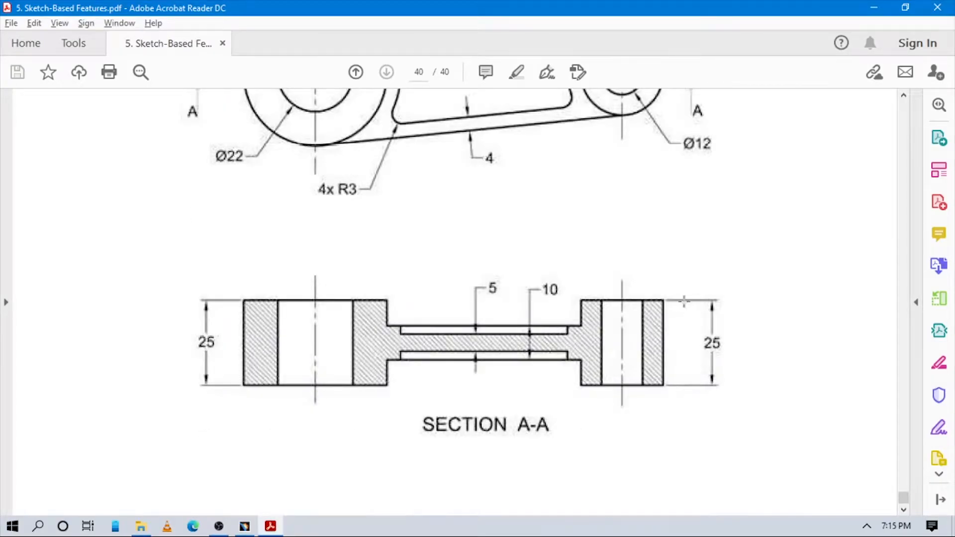
key("alt+Tab")
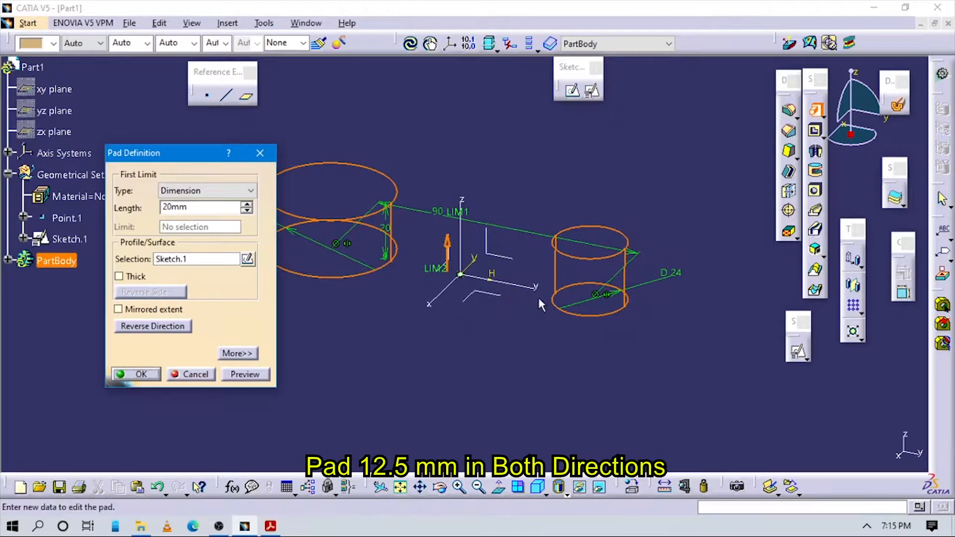
left_click(135, 310)
double_click(174, 207)
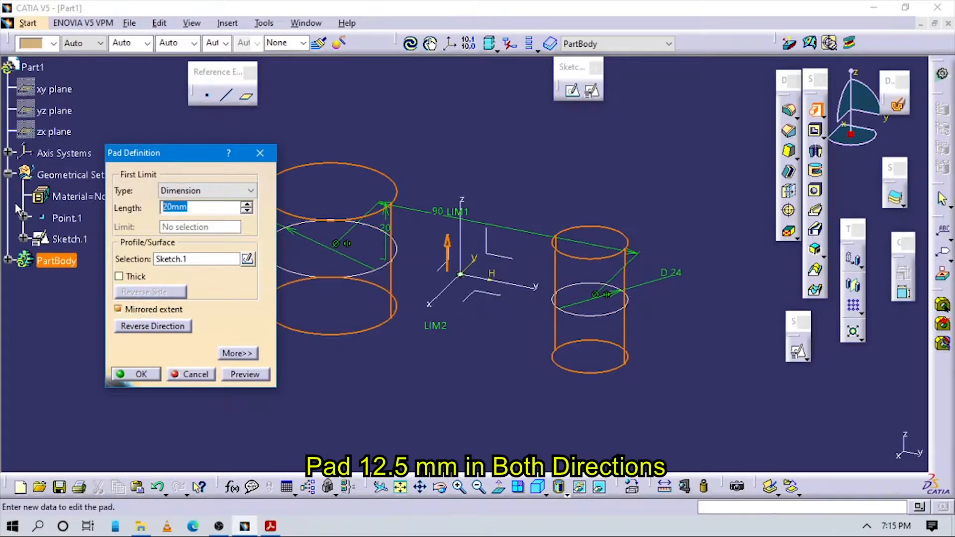
type("25")
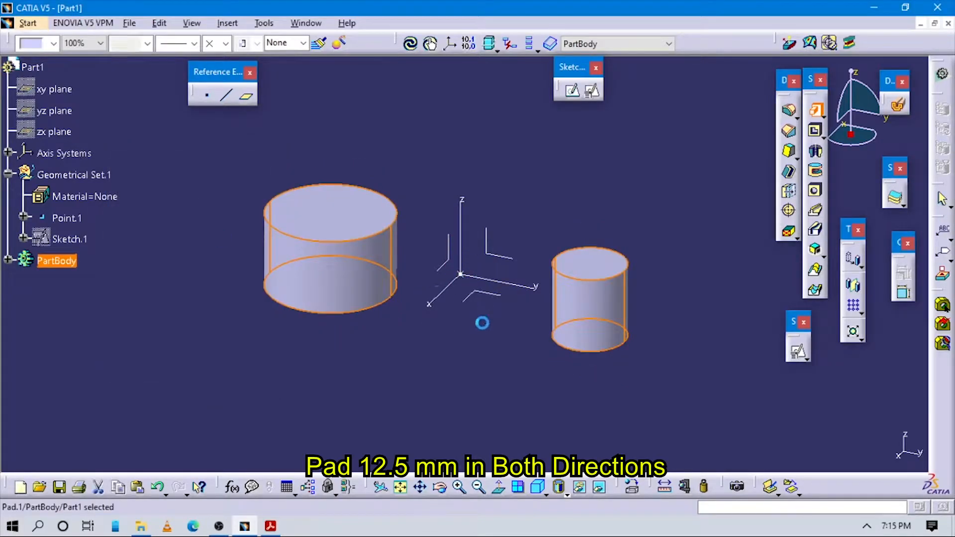
middle_click_drag(483, 325, 521, 217, "ctrl")
left_click(521, 217)
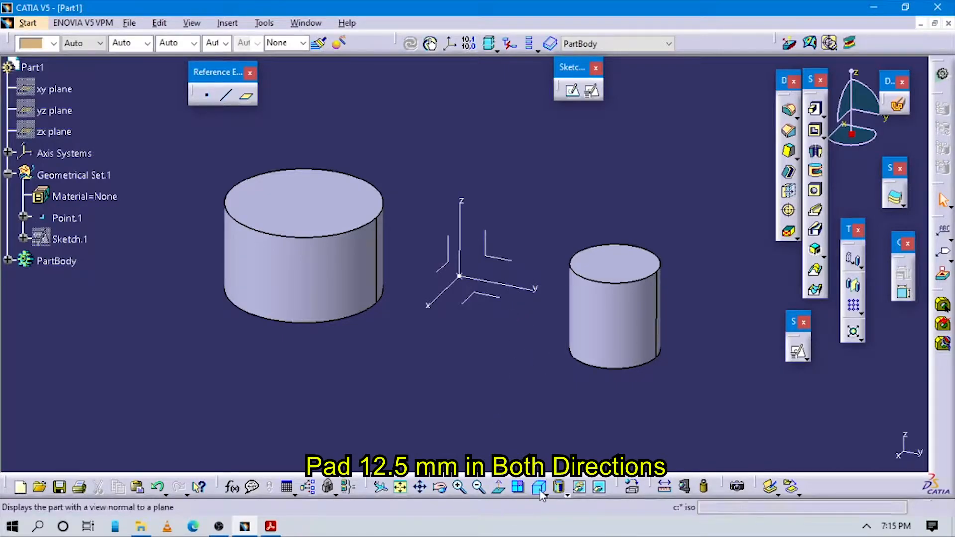
left_click(538, 488)
middle_click_drag(532, 238, 527, 222, "ctrl")
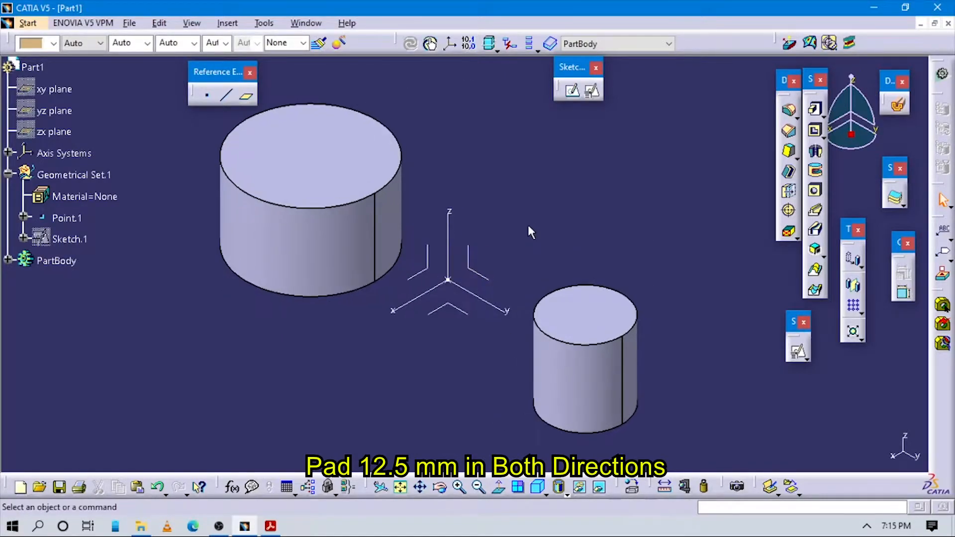
- Create a positioned sketch on the axis system's XY plane, with its origin projected from Point.1 and its orientation parallel to the Y axis
key("alt+Tab")
scroll(533, 328, "up", 4)
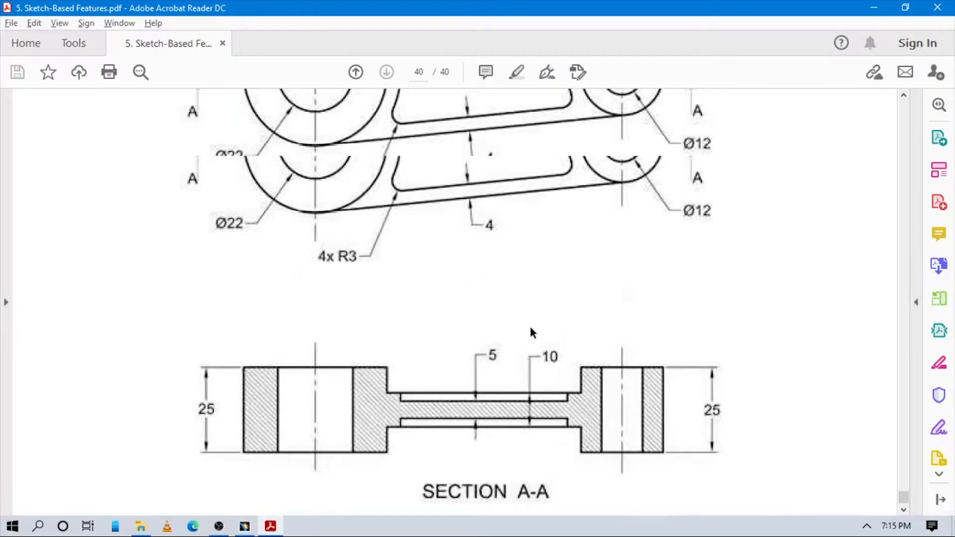
scroll(533, 324, "down", 4)
scroll(497, 339, "up", 3)
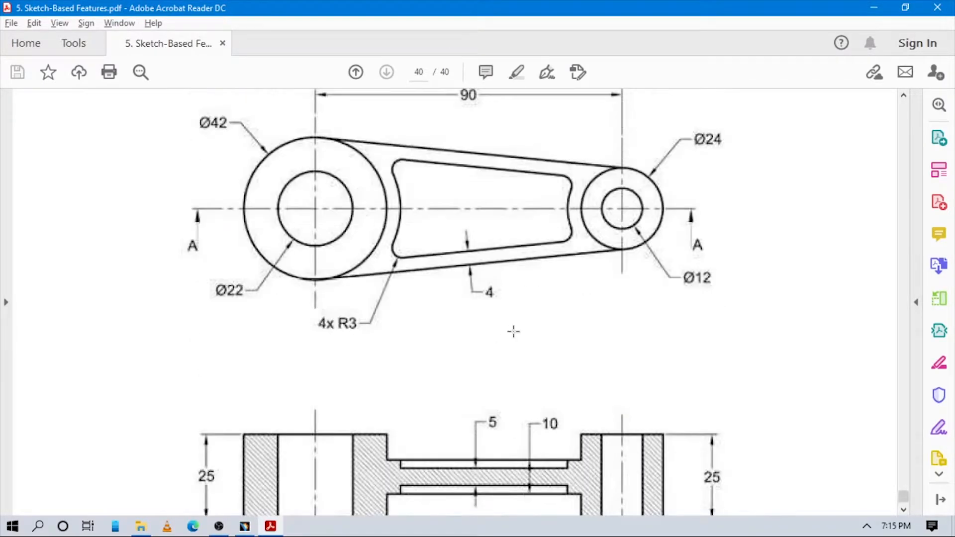
key("alt+Tab")
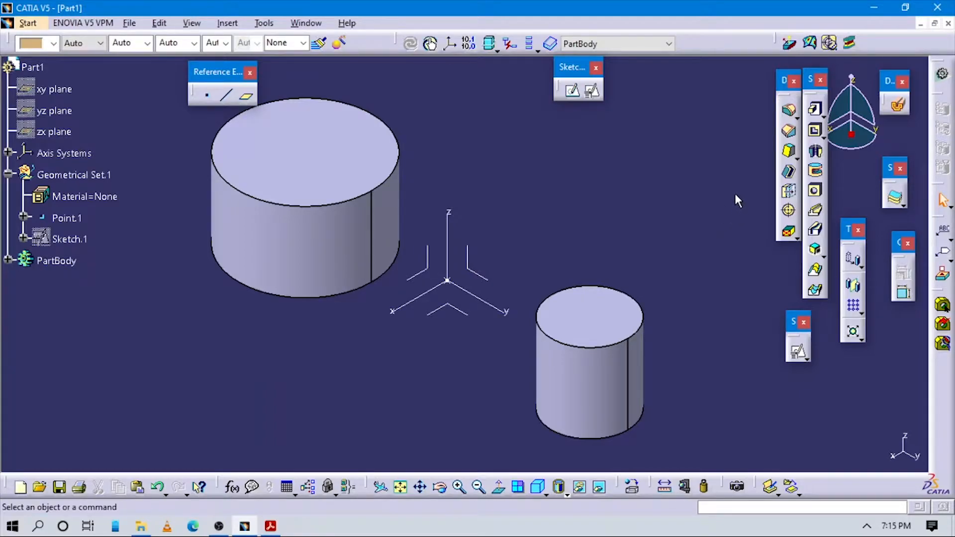
left_click(592, 91)
left_click(454, 308)
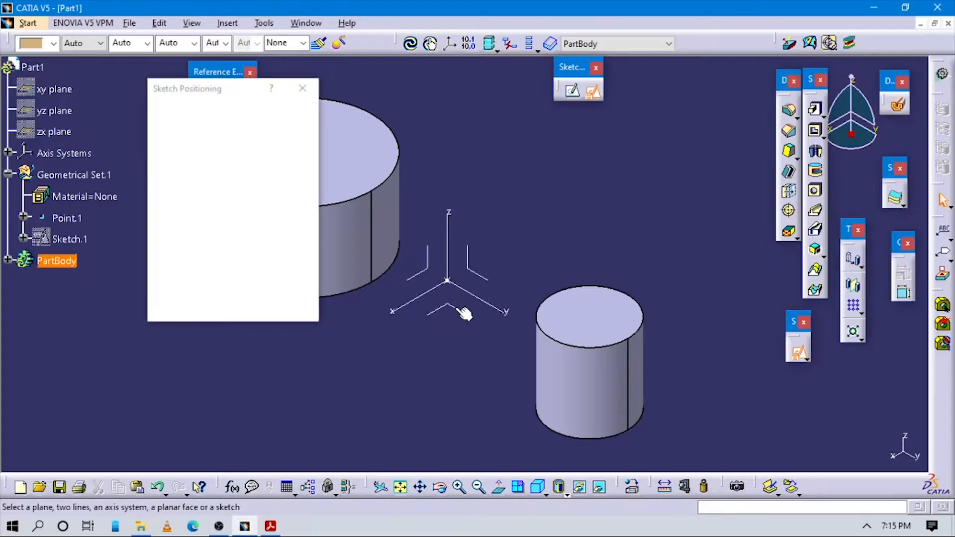
left_click(229, 204)
left_click(242, 180)
left_click(239, 215)
left_click(64, 218)
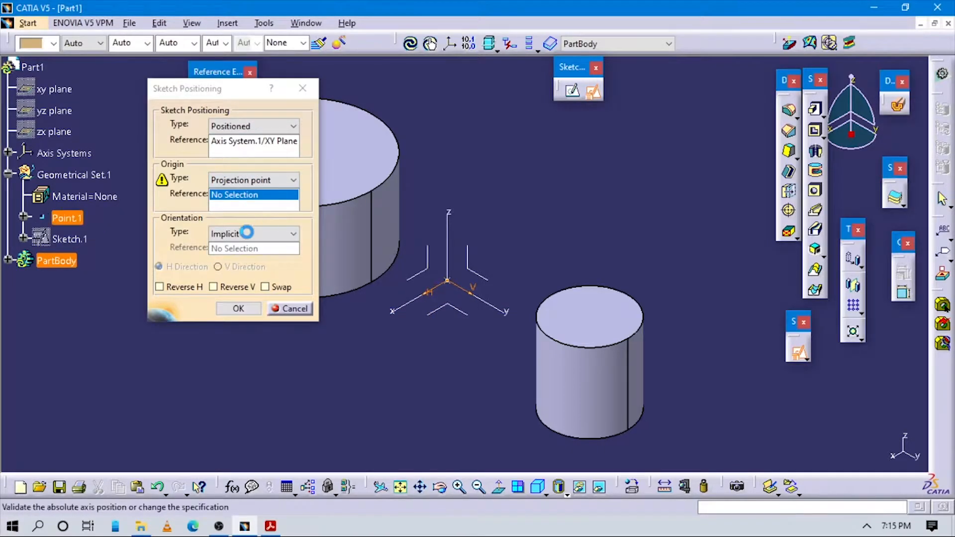
left_click(245, 233)
left_click(248, 309)
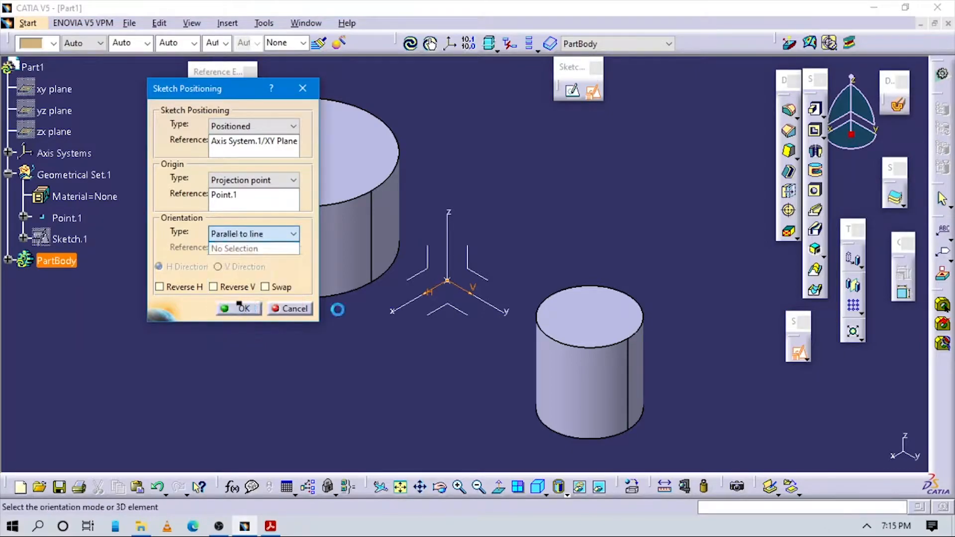
left_click(485, 303)
left_click(281, 304)
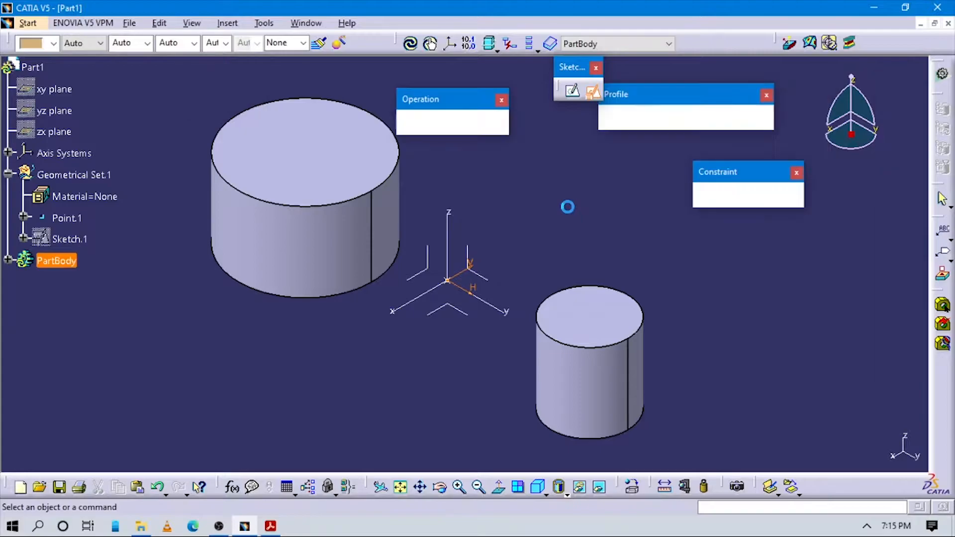
- Project the circular edges of the large and small cylinders onto the sketch plane
mouse_move(574, 274)
middle_mouse_down()
mouse_move(592, 290)
mouse_move(601, 273)
mouse_move(574, 241)
mouse_move(577, 280)
middle_mouse_up()
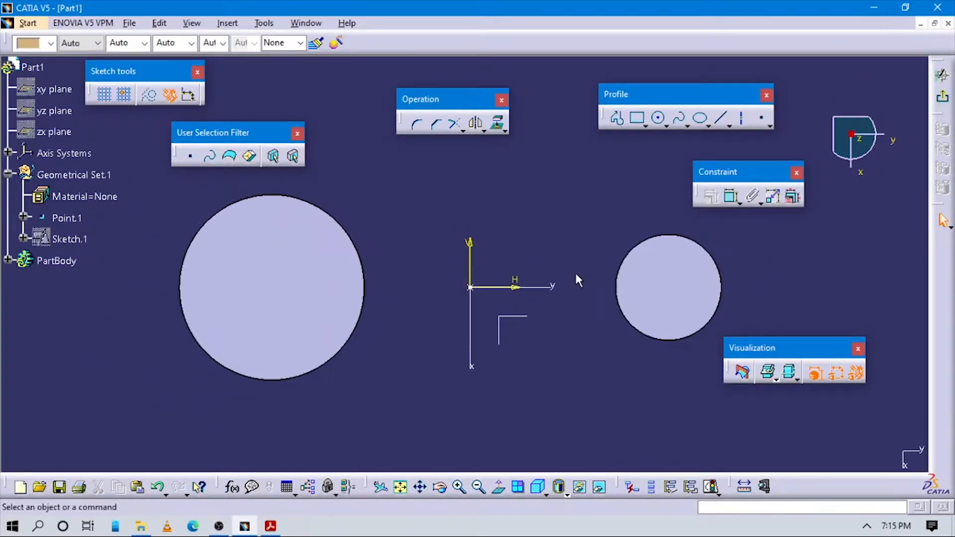
left_click(658, 118)
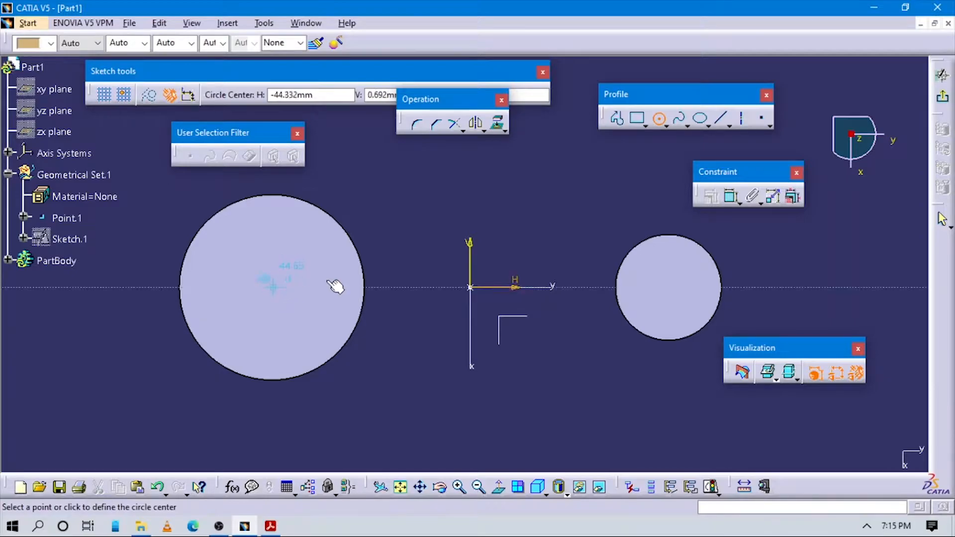
key("Escape")
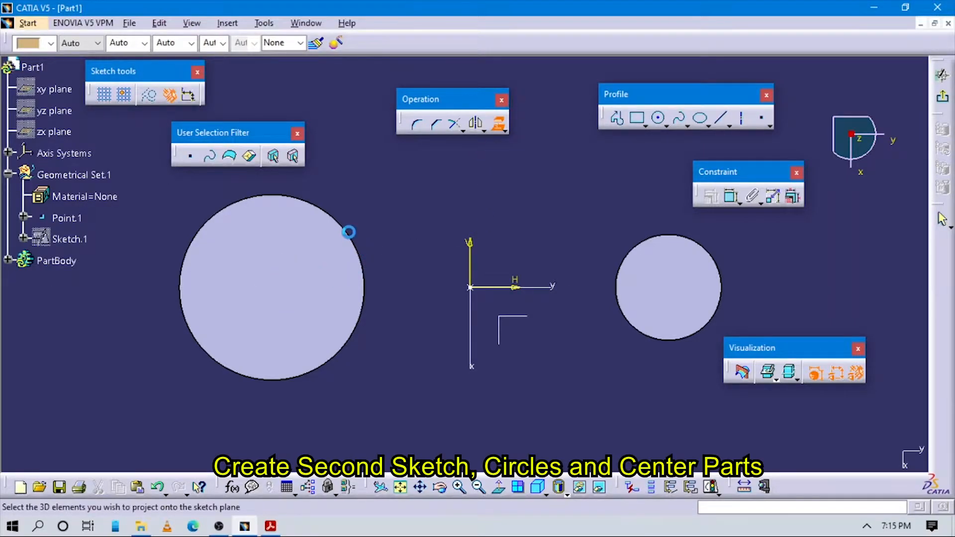
left_click(348, 231)
left_click(496, 122)
left_click(661, 244)
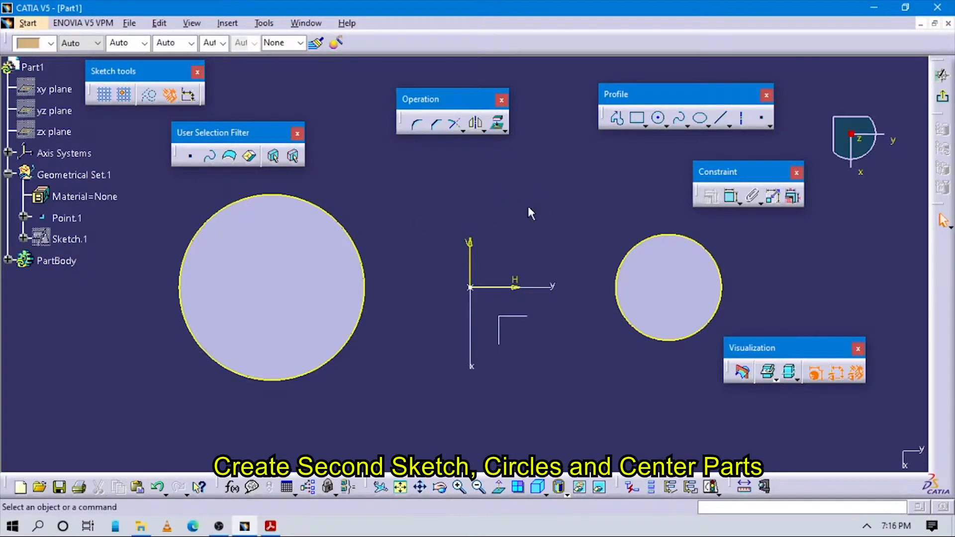
- Isolate the projected circle of the large cylinder from its 3D reference
left_click(323, 212)
right_click(323, 213)
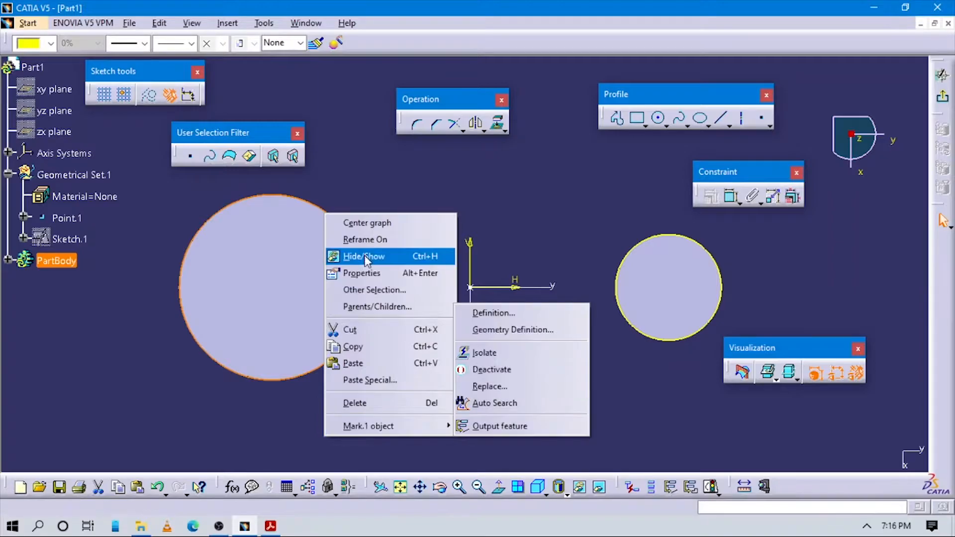
mouse_move(388, 427)
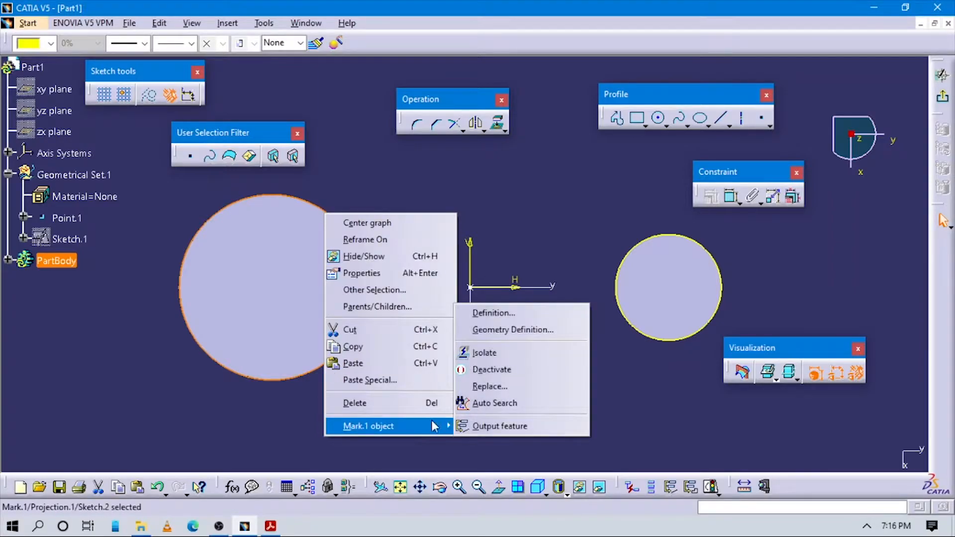
left_click(497, 354)
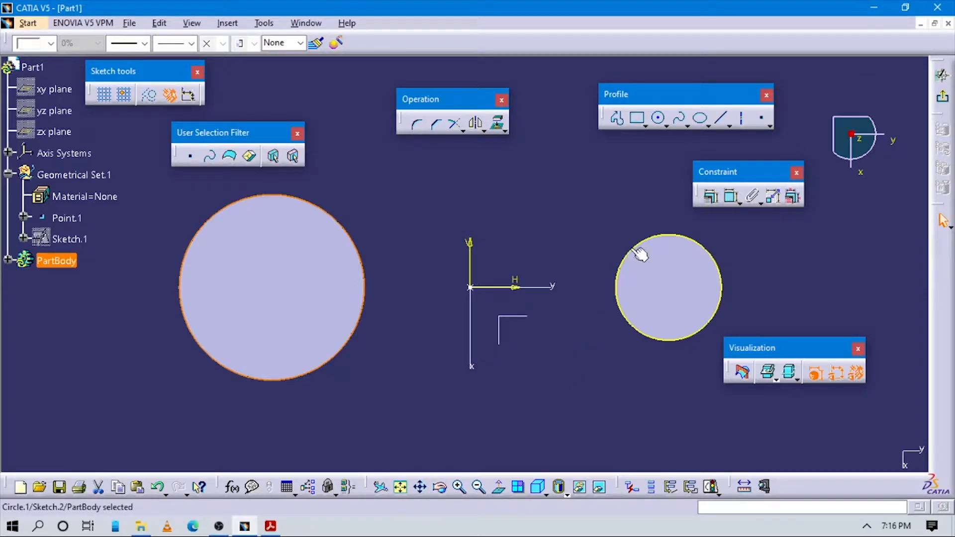
left_click(517, 260)
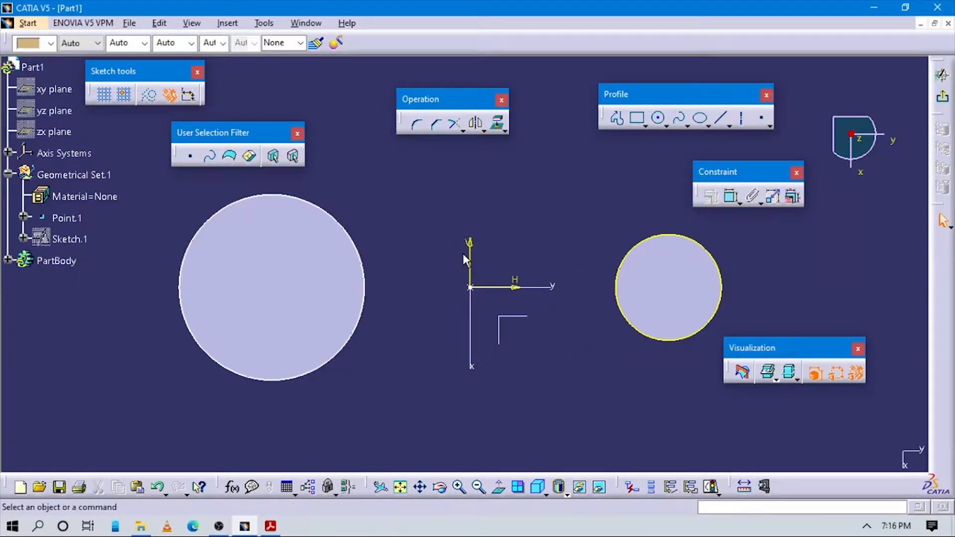
mouse_move(414, 353)
middle_mouse_down()
mouse_move(407, 304)
mouse_move(406, 339)
middle_mouse_up()
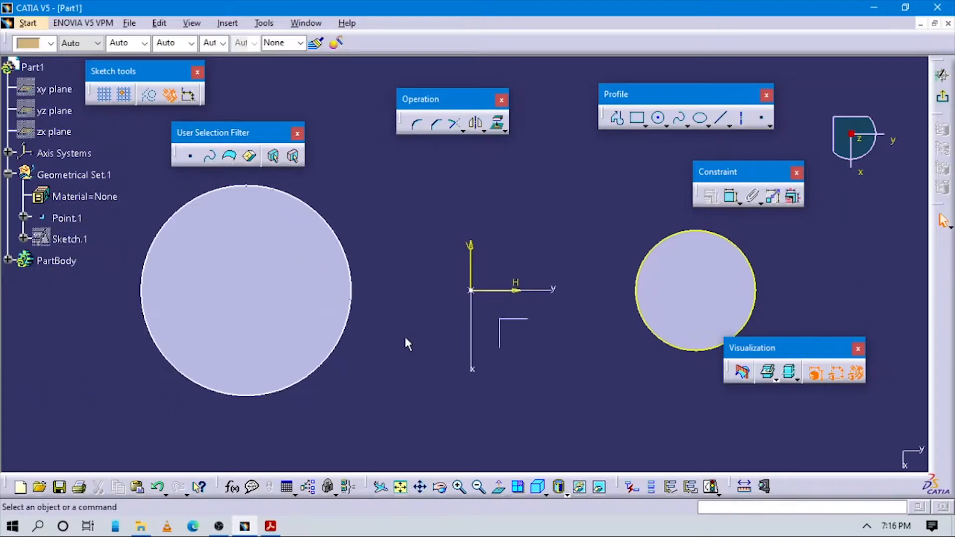
- Isolate the projected circle of the small cylinder from its 3D reference
left_click(344, 251)
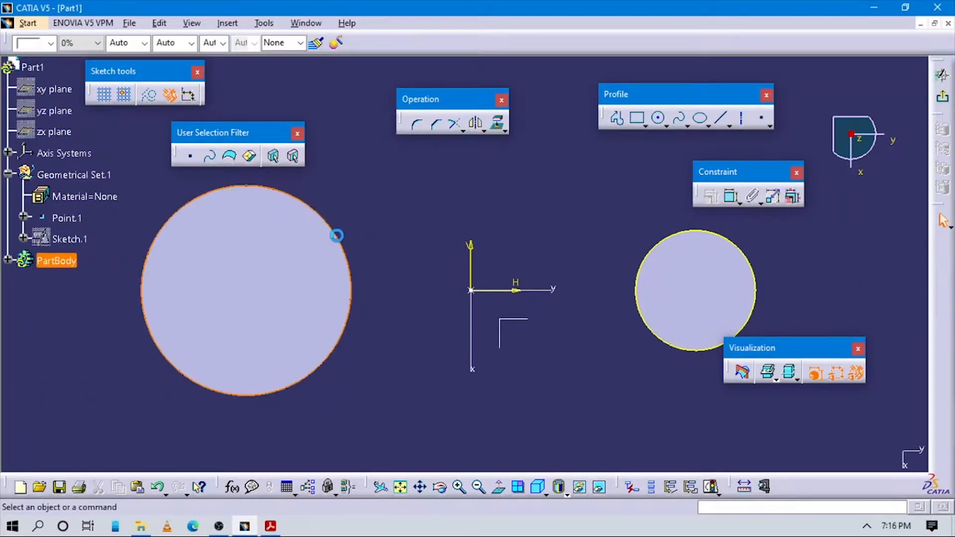
left_click(610, 237)
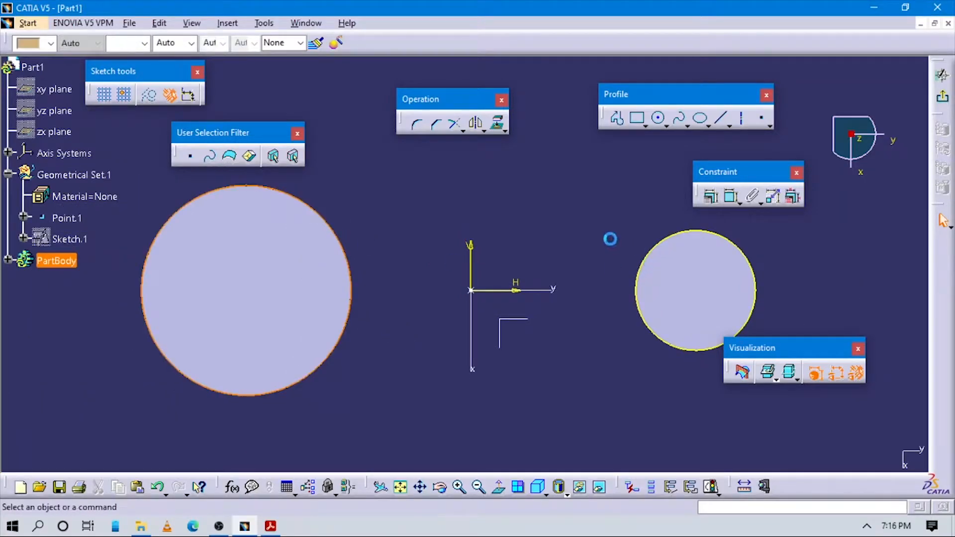
left_click(656, 246)
right_click(657, 244)
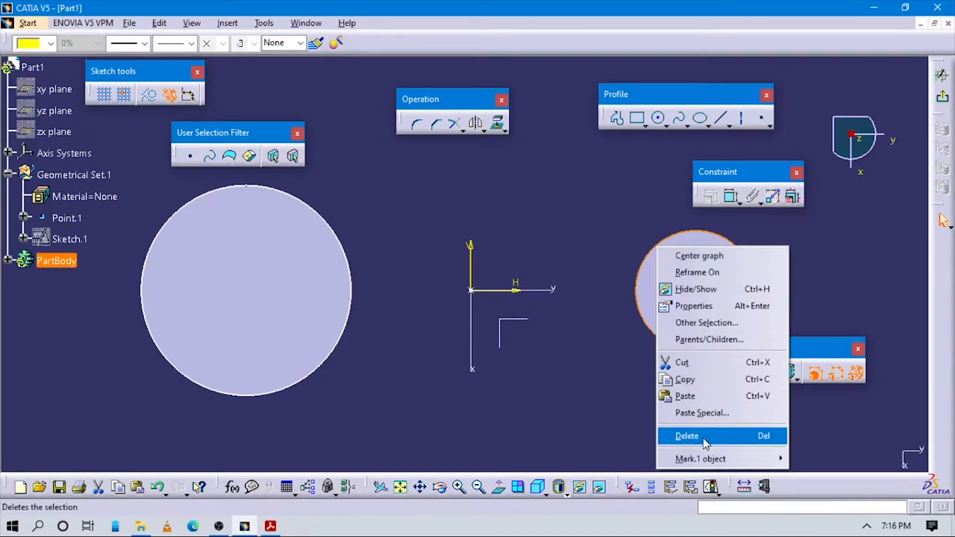
mouse_move(701, 456)
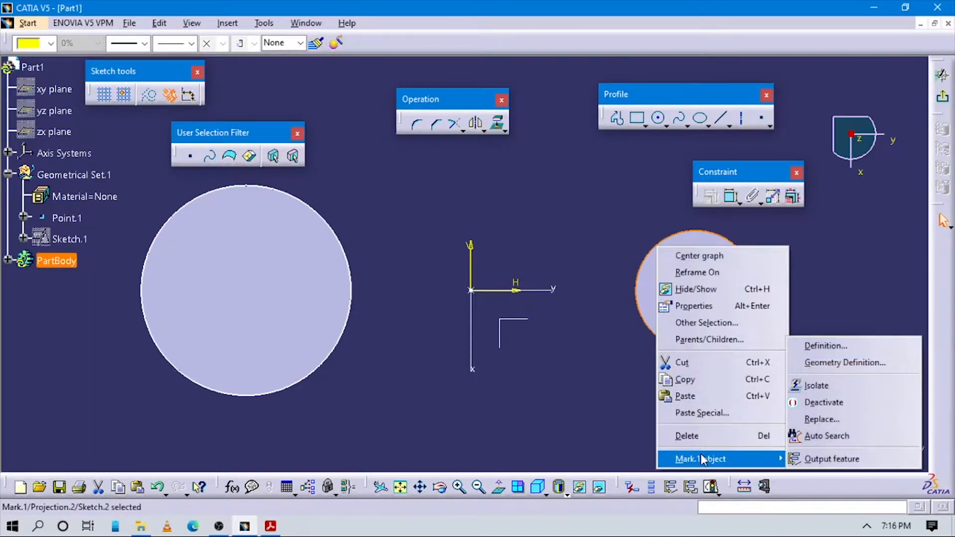
left_click(817, 386)
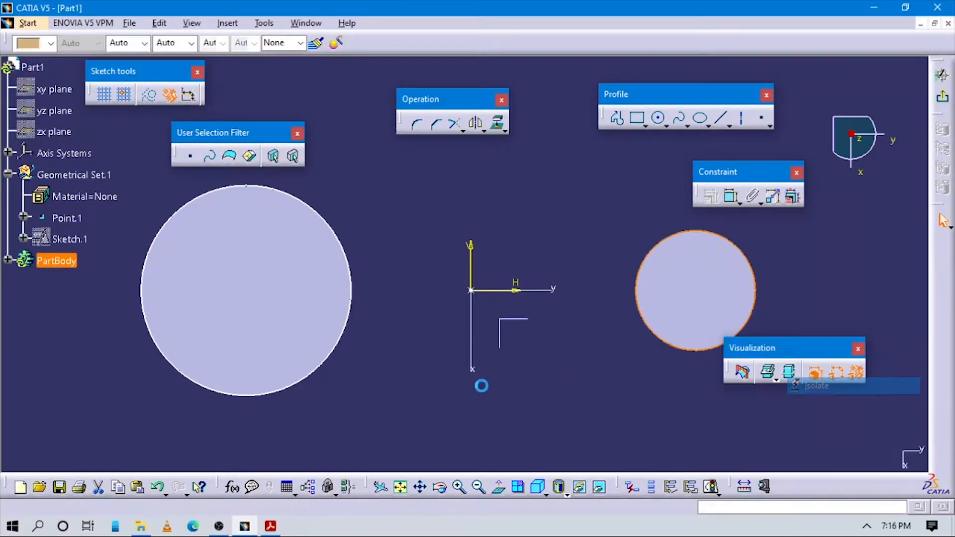
left_click(625, 355)
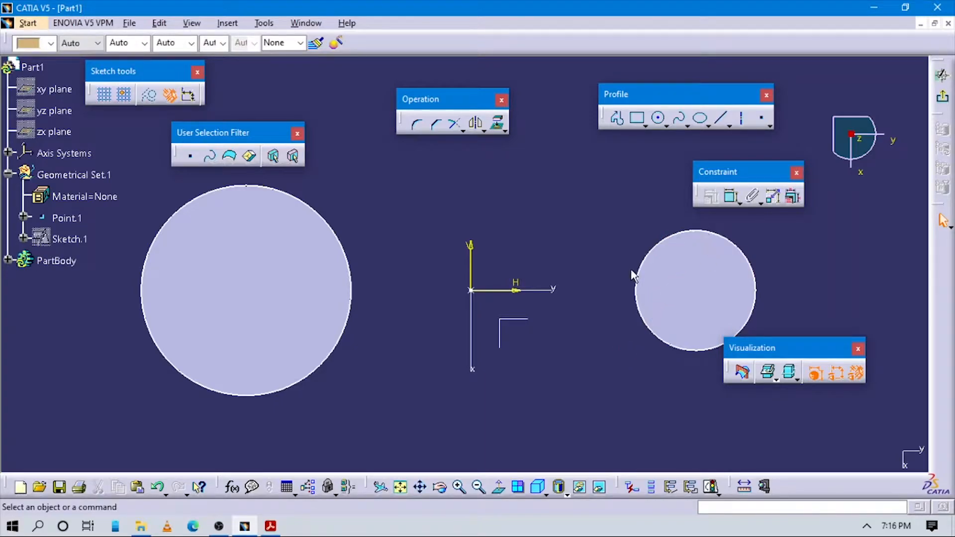
- Check the link drawing, and dimension the diameters of the small and large isolated circles
key("alt+Tab")
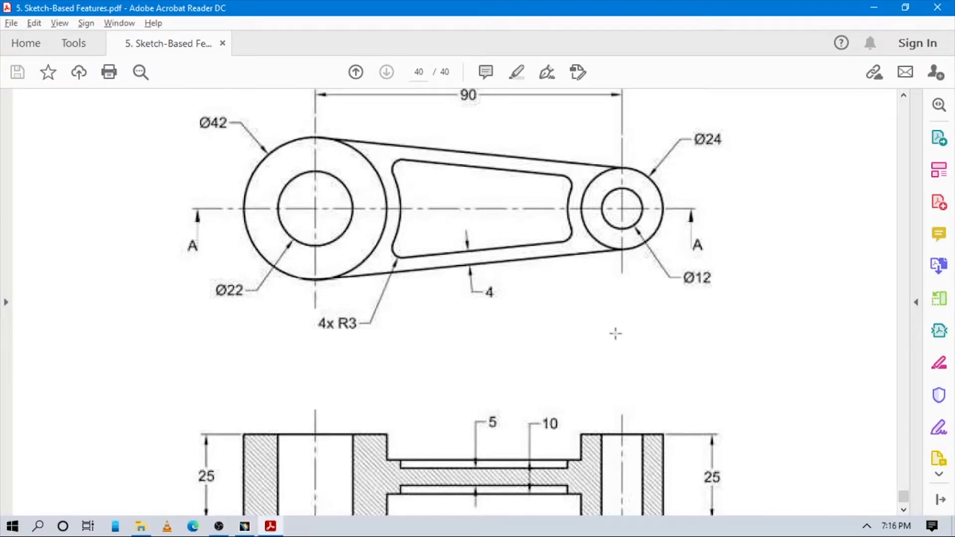
key("alt+Tab")
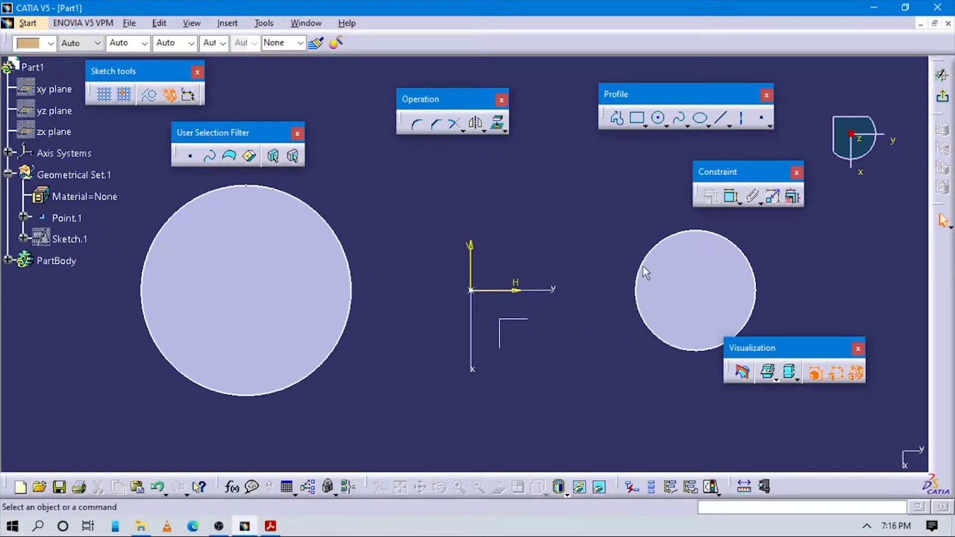
left_click(731, 197)
left_click(691, 234)
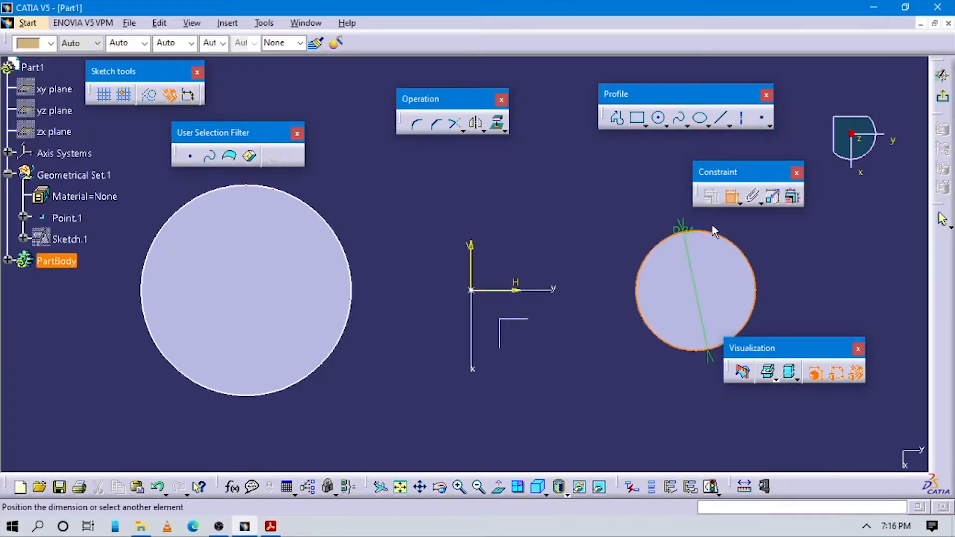
left_click(755, 233)
left_click(731, 197)
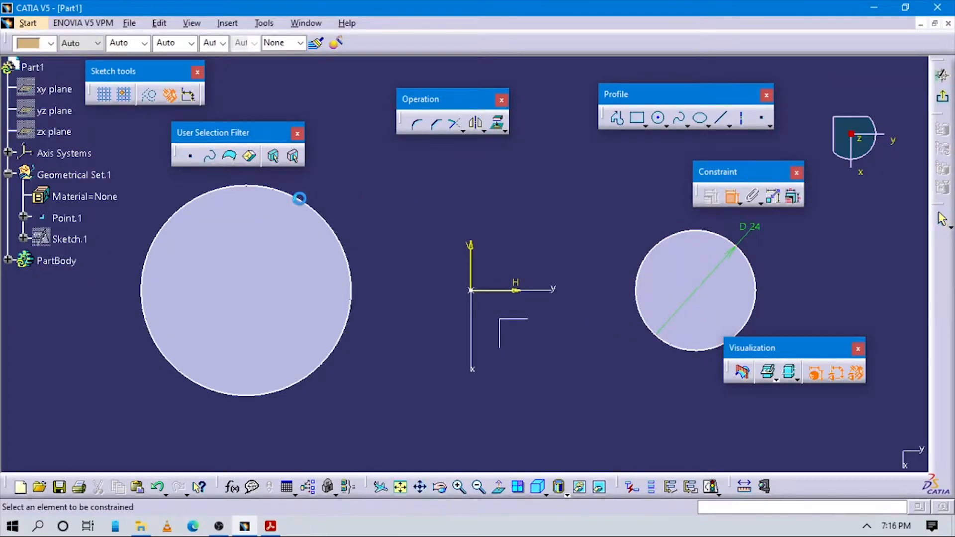
left_click(316, 211)
left_click(345, 167)
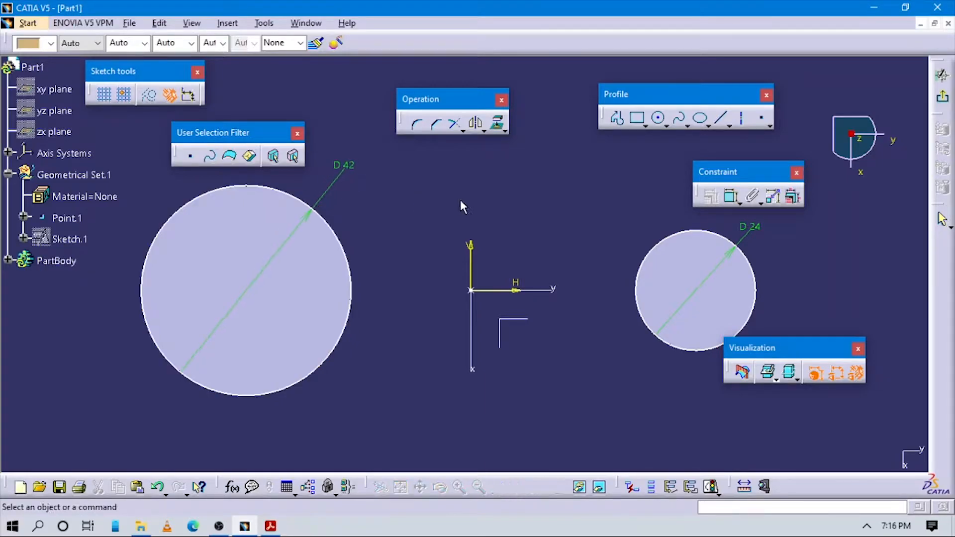
- Dimension the horizontal distances from the vertical sketch axis to the small circle and to the large circle
left_click(727, 197)
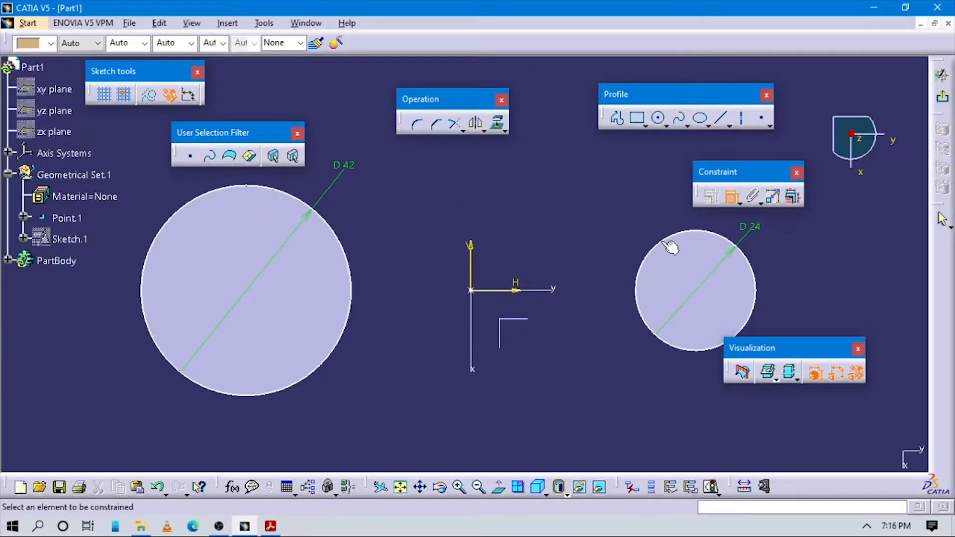
left_click(636, 293)
left_click(475, 260)
left_click(552, 214)
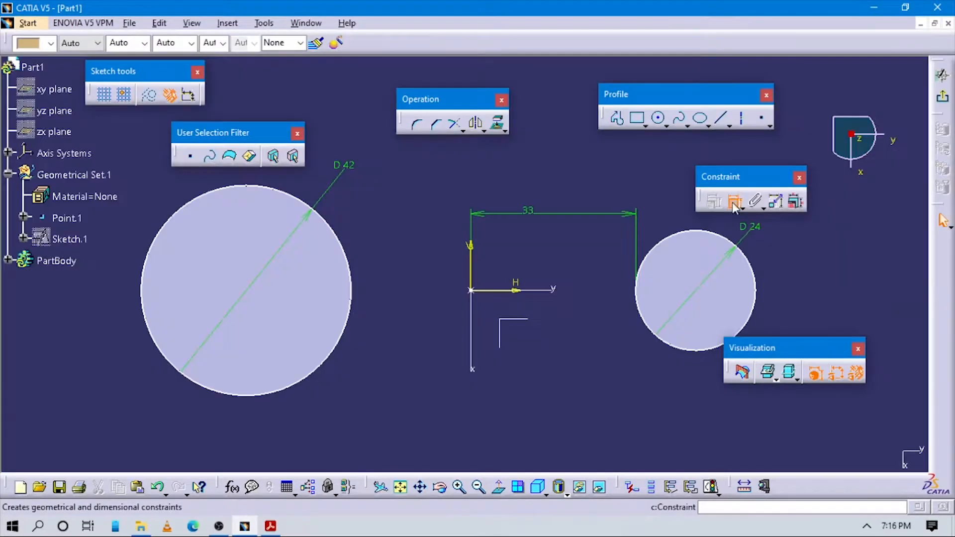
left_click(733, 201)
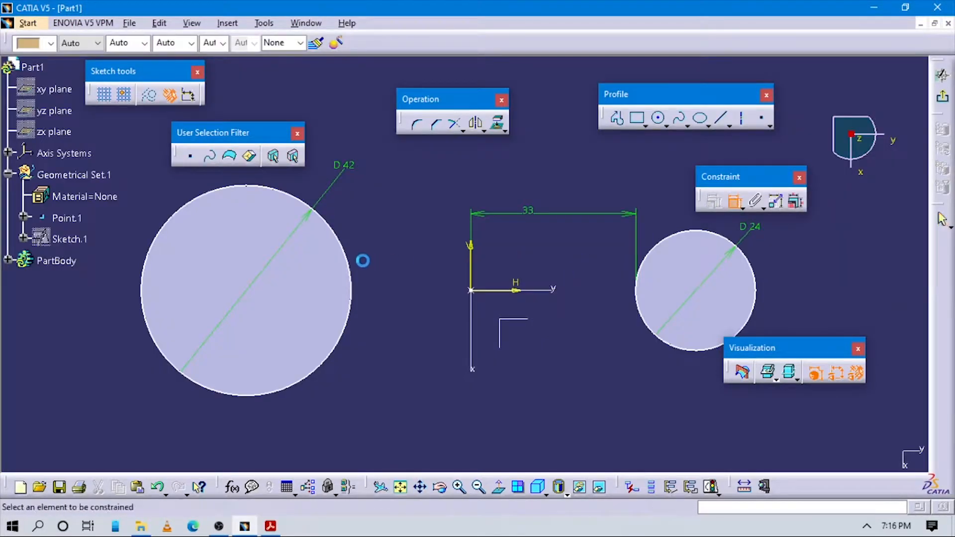
left_click(346, 247)
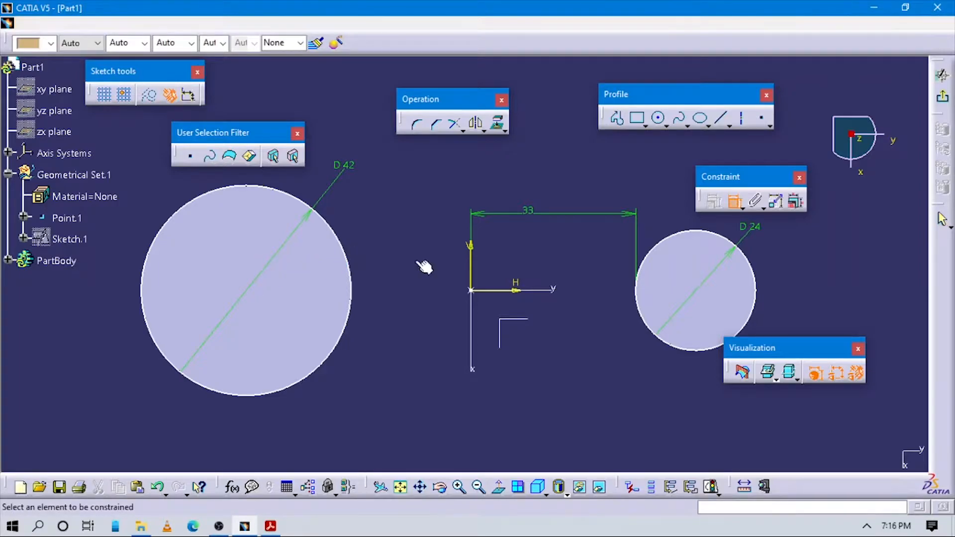
left_click(475, 257)
left_click(467, 189)
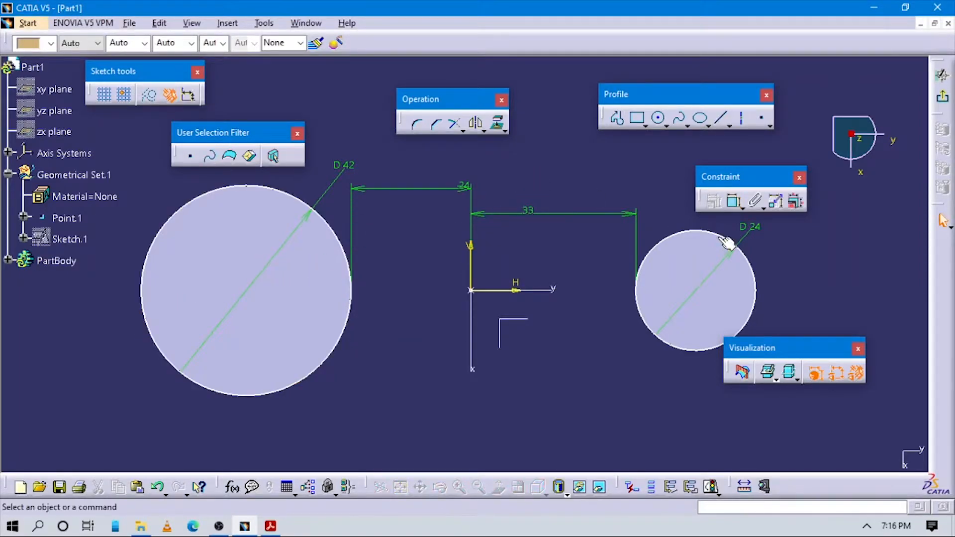
left_click(733, 203)
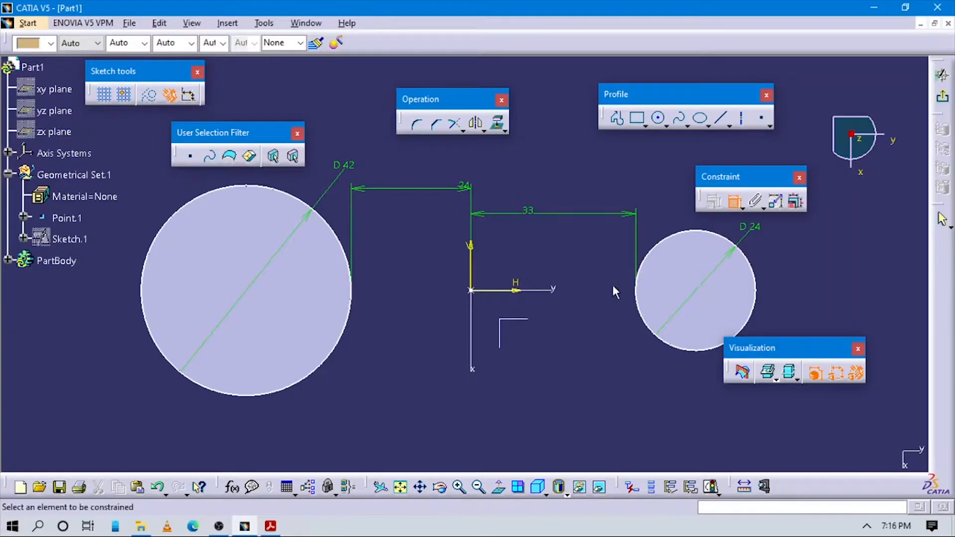
left_click(646, 314)
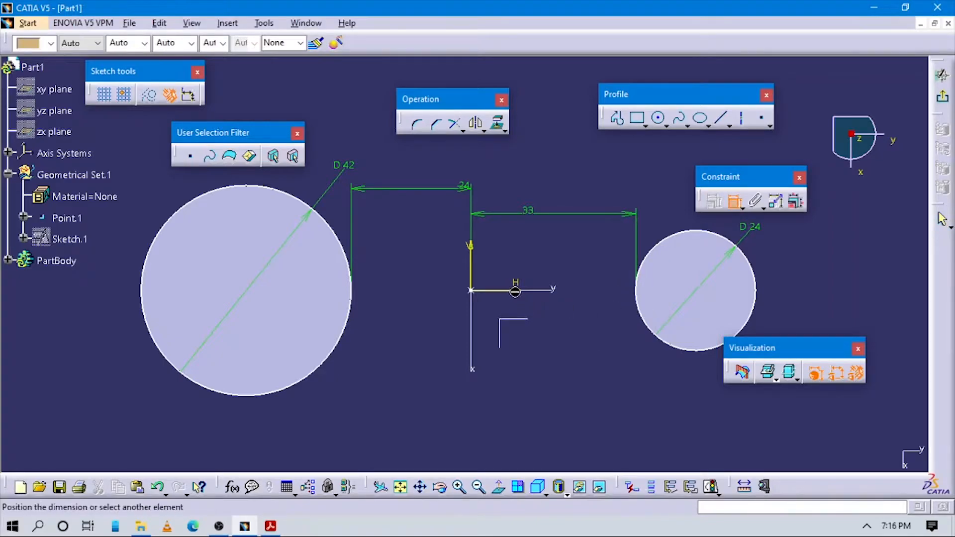
left_click(528, 291)
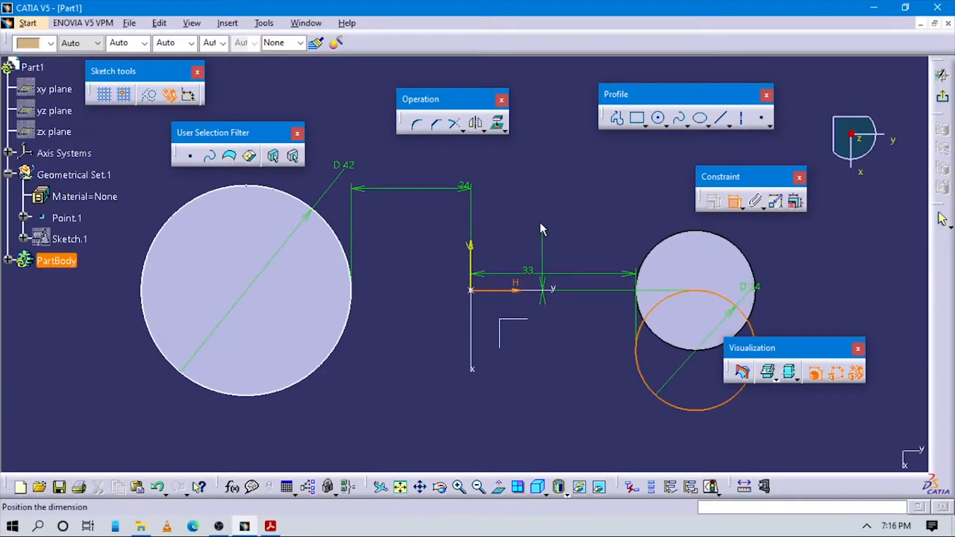
left_click(547, 253)
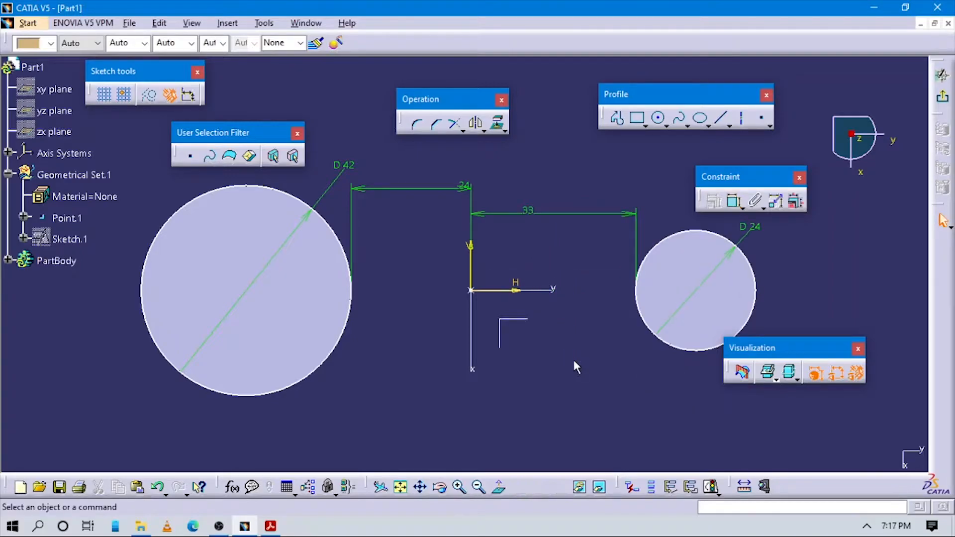
left_click(734, 201)
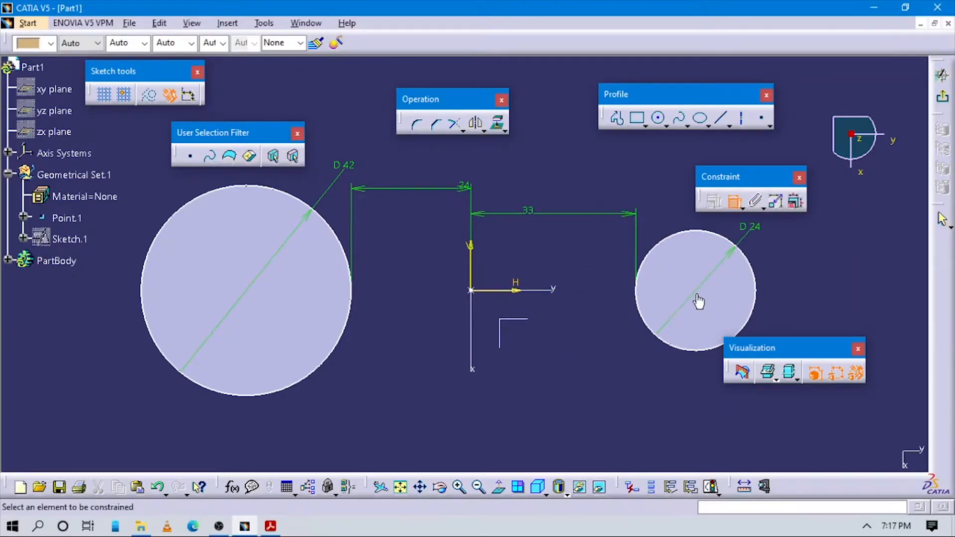
left_click(636, 277)
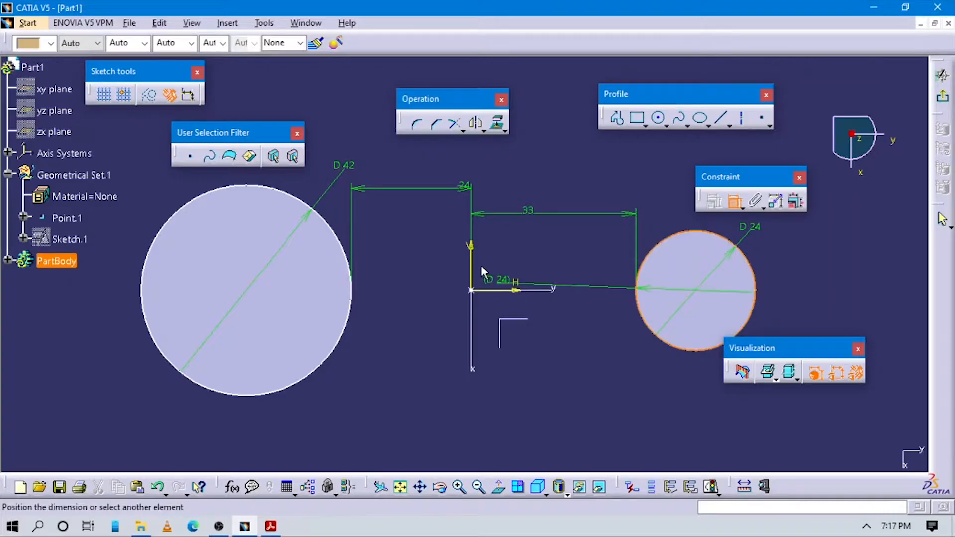
key("Escape")
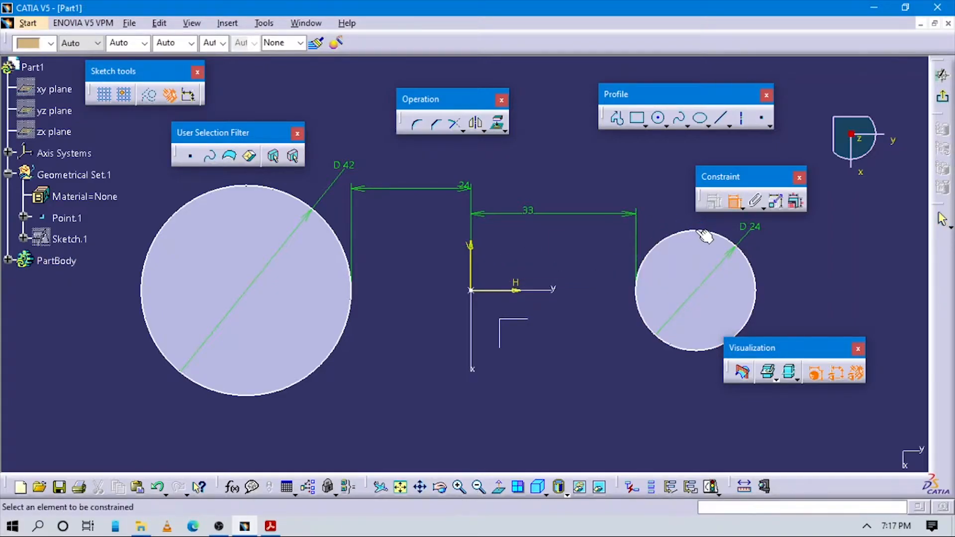
- Dimension the horizontal distance between the small and large circles, choosing the Allow symmetry line option, and place it across the vertical axis
left_click(637, 278)
left_click(332, 224)
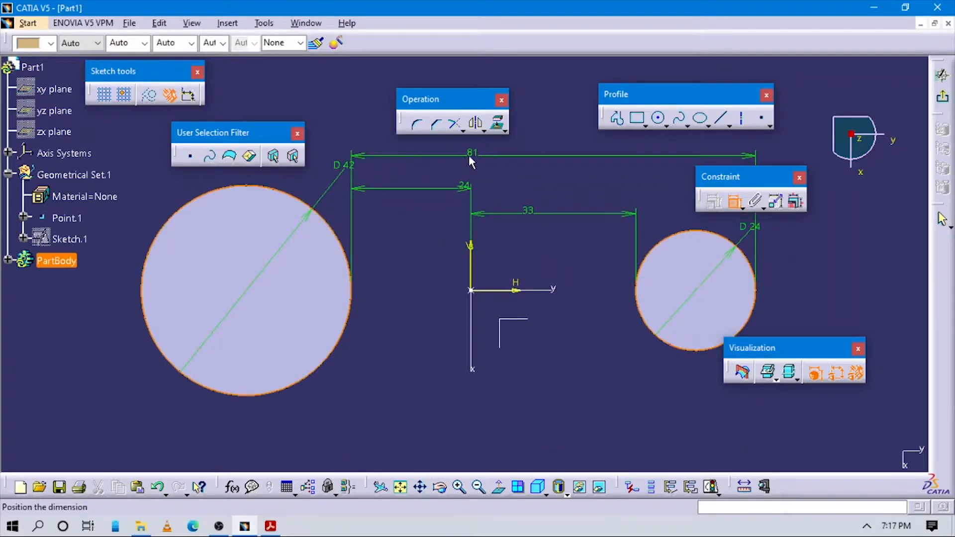
right_click(476, 151)
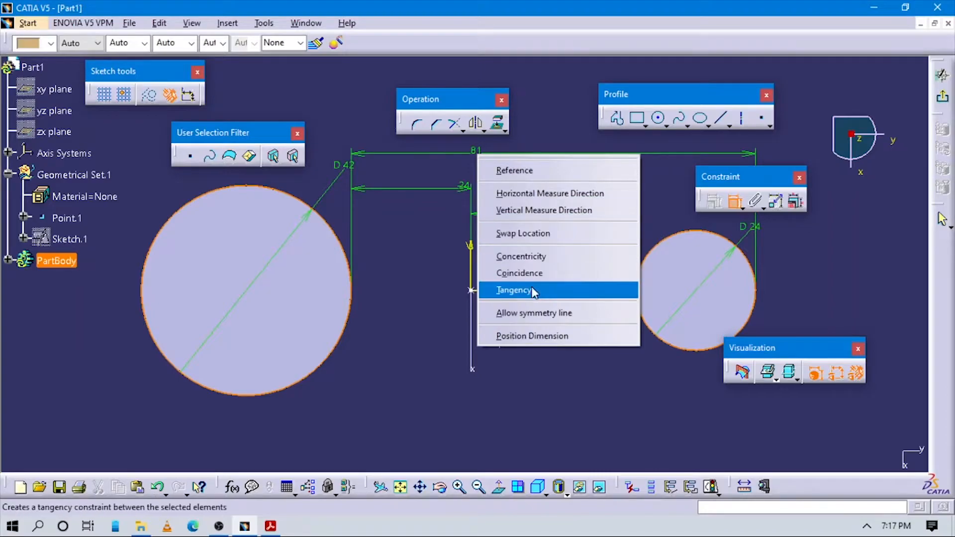
left_click(523, 313)
left_click(470, 252)
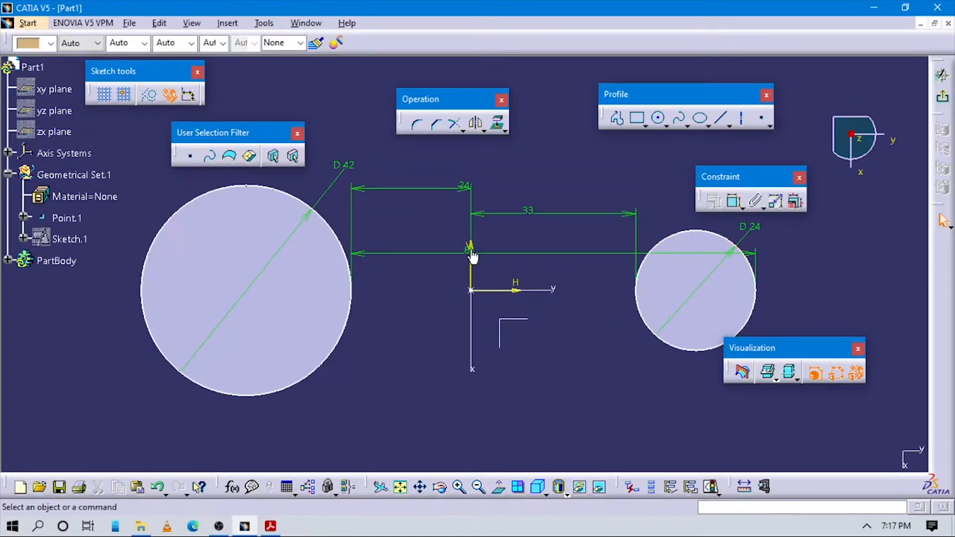
left_click(733, 203)
left_click(690, 231)
left_click(471, 345)
key("Escape")
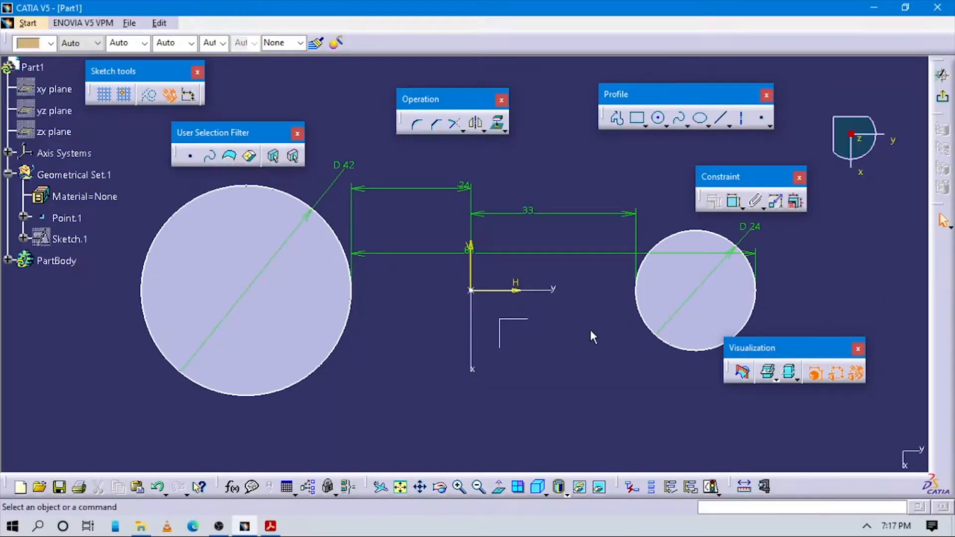
- Draw a Bi-Tangent Line joining the upper sides of the large and small circles
key("alt+Tab")
key("alt+Tab")
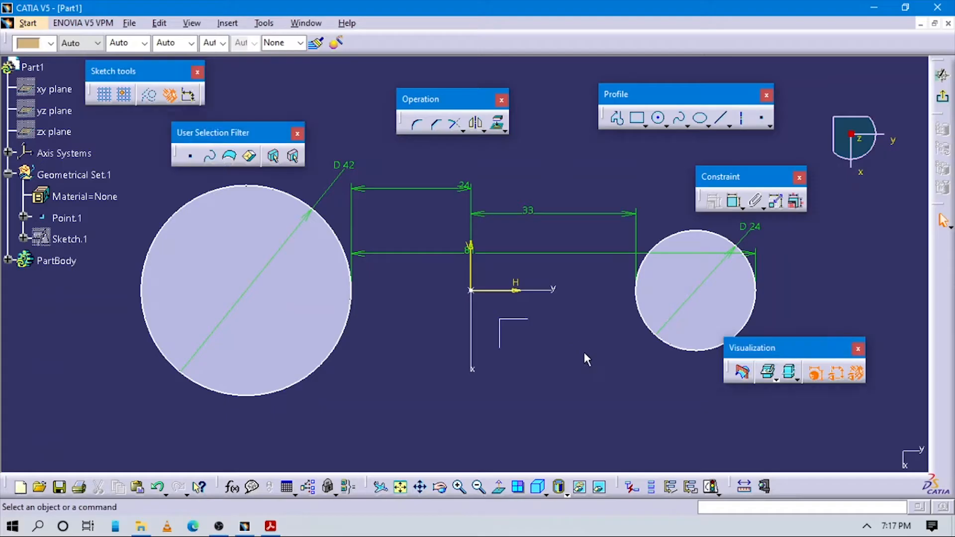
middle_click_drag(583, 350, 635, 383)
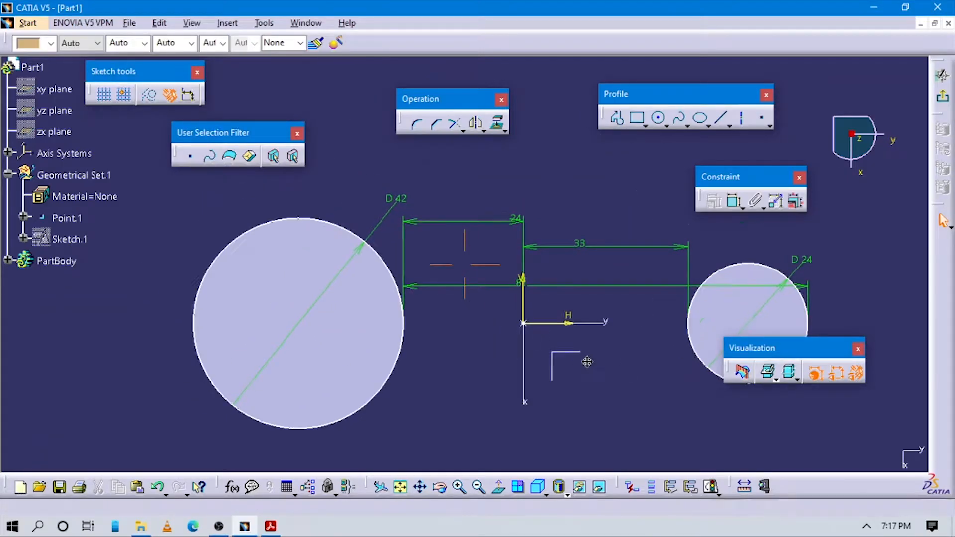
left_click(727, 125)
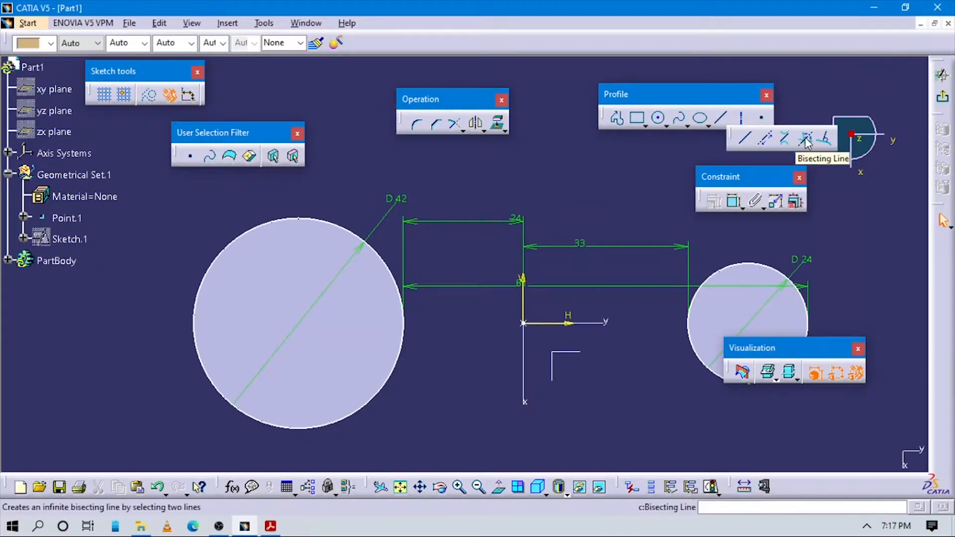
left_click(786, 141)
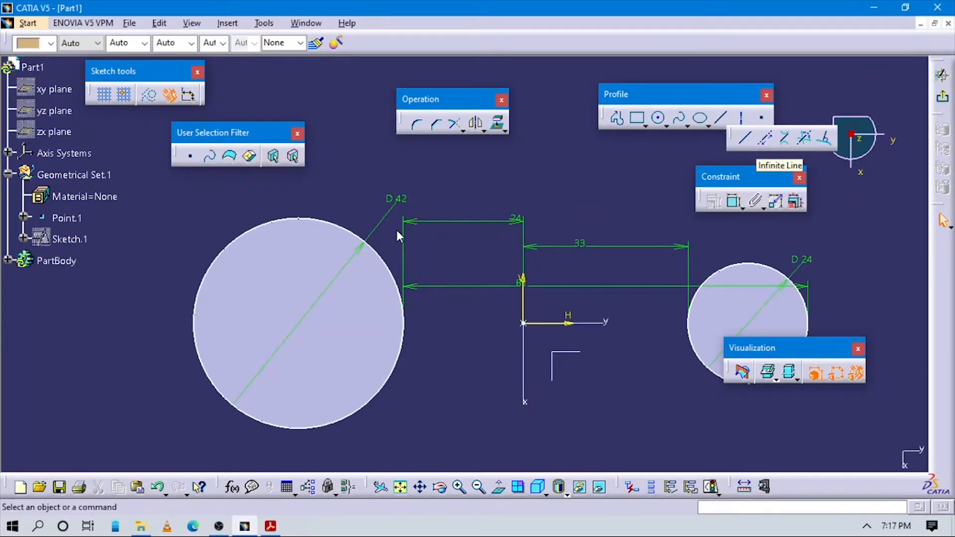
left_click(340, 225)
left_click(749, 270)
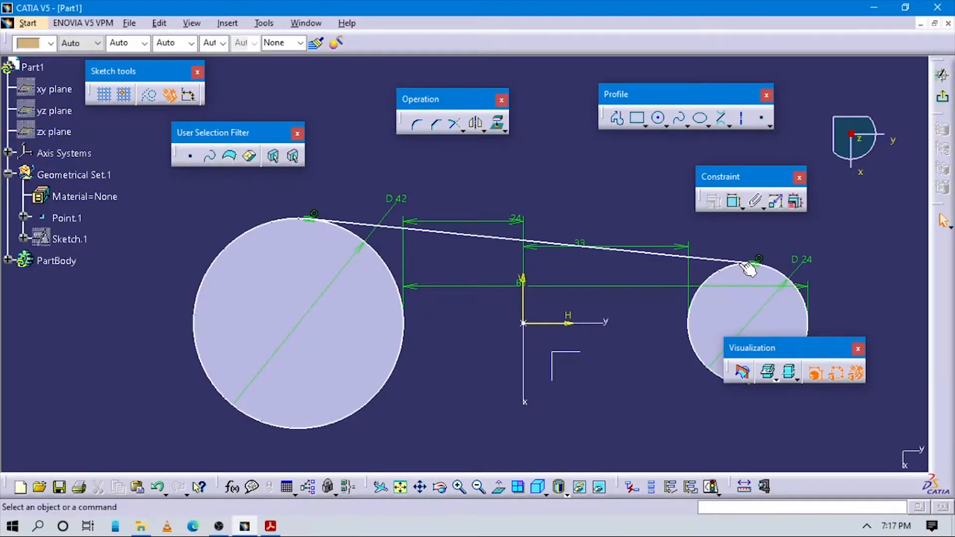
- Draw a second Bi-Tangent Line joining the lower sides of the large and small circles
middle_click_drag(519, 426, 484, 381)
left_click(738, 202)
left_click(722, 119)
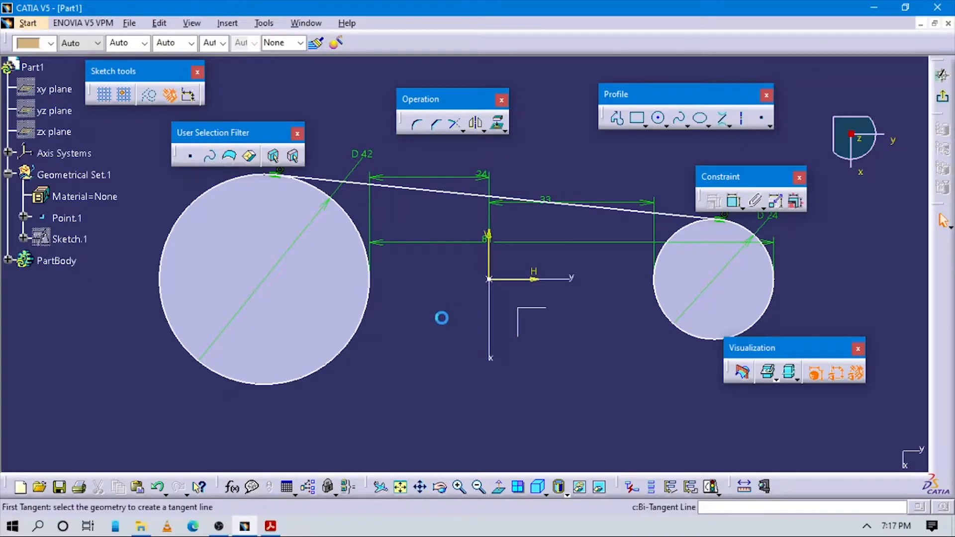
left_click(343, 384)
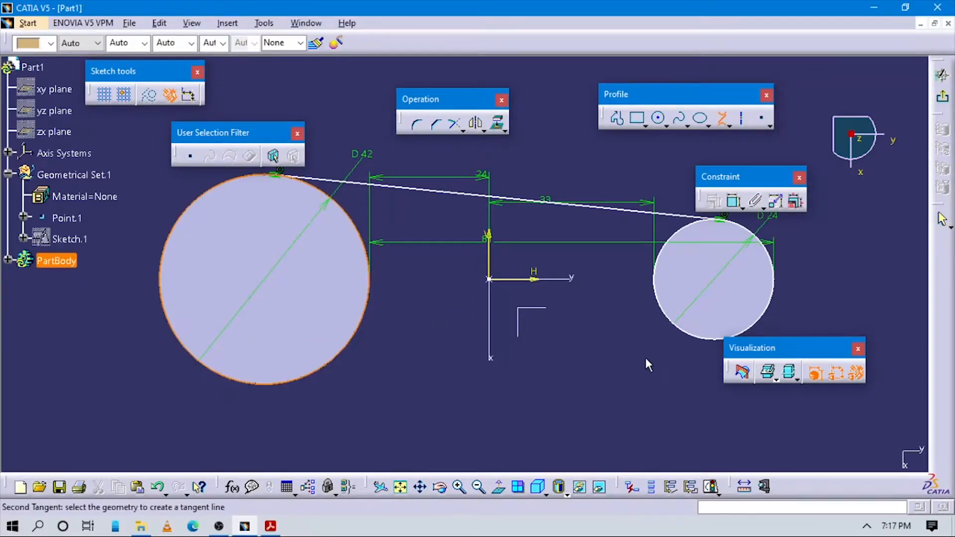
left_click(698, 339)
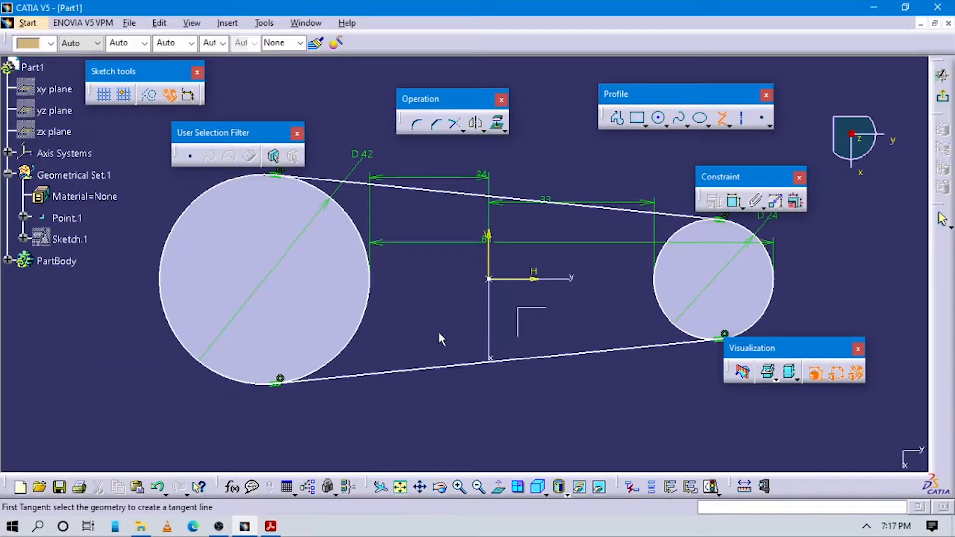
- Quick Trim the outer arcs of the large and small circles, leaving only the inner arcs between the tangent lines
key("Escape")
middle_click_drag(432, 340, 469, 377)
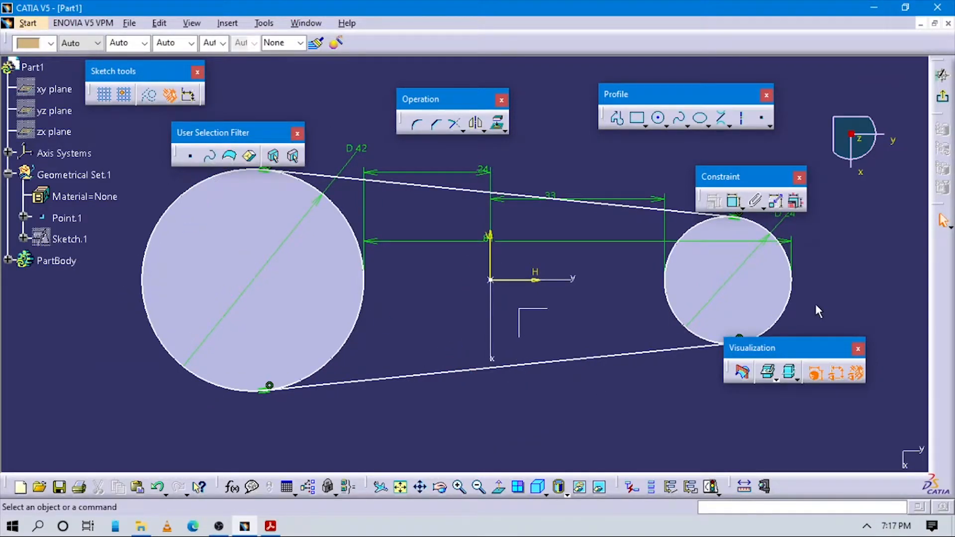
middle_click_drag(424, 256, 424, 287)
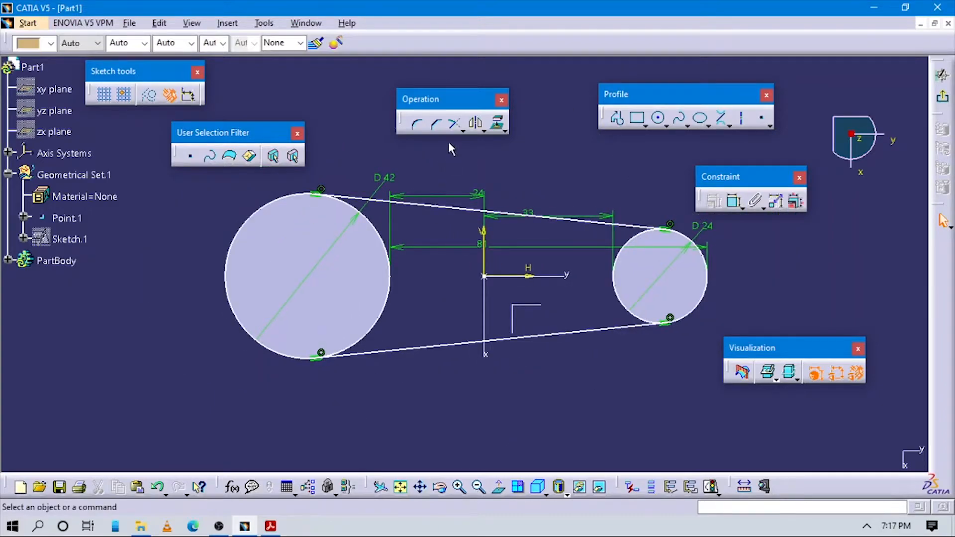
left_click(463, 130)
left_click(525, 146)
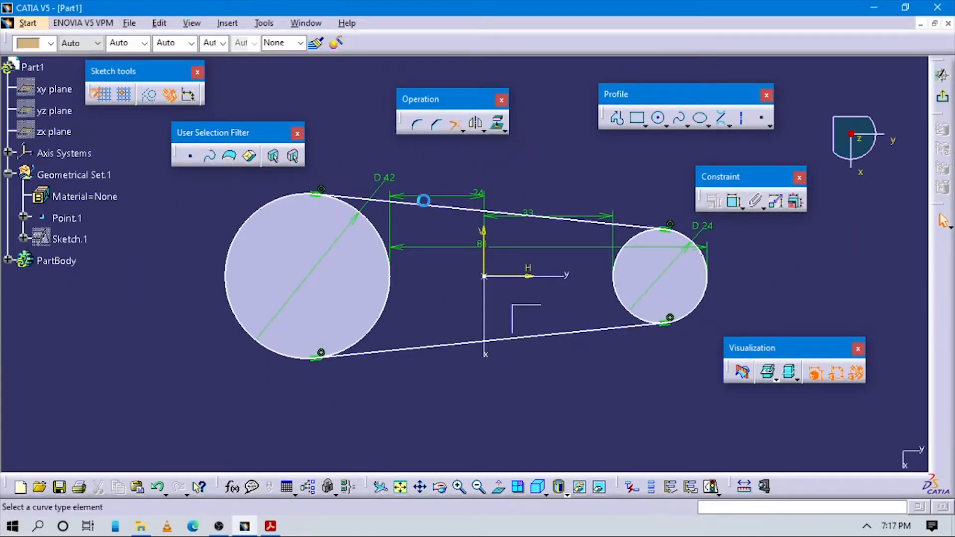
left_click(276, 210)
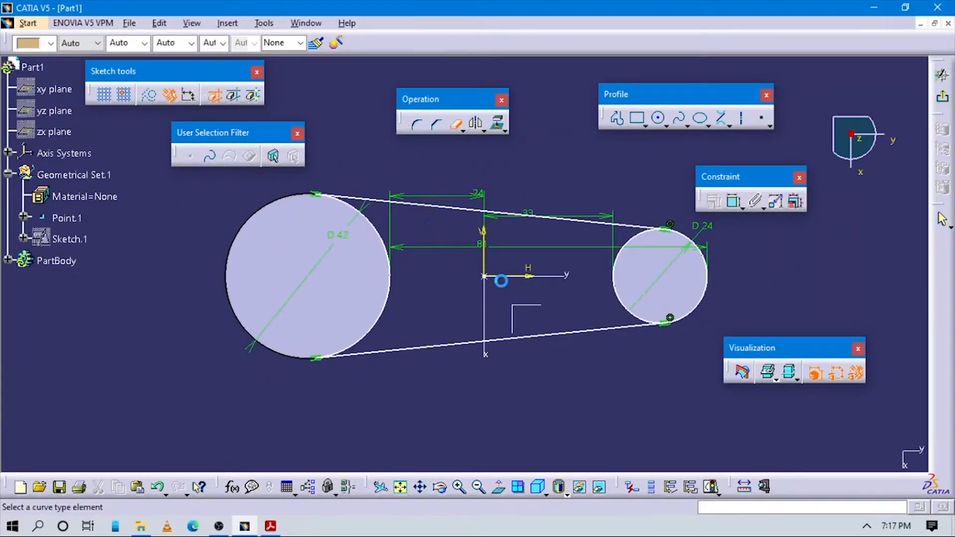
left_click(687, 239)
mouse_move(603, 367)
middle_mouse_down()
mouse_move(578, 330)
mouse_move(506, 352)
mouse_move(373, 183)
middle_mouse_up()
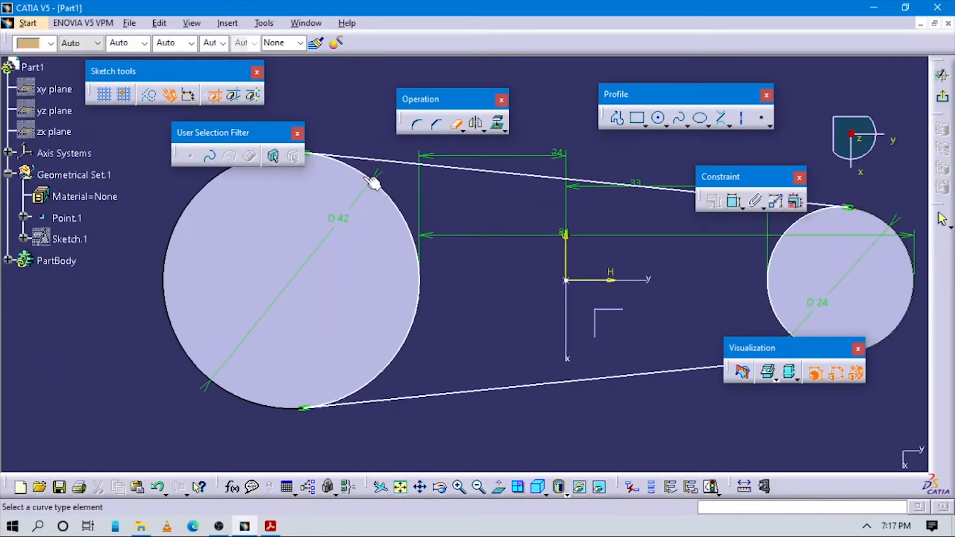
middle_click_drag(503, 326, 504, 344)
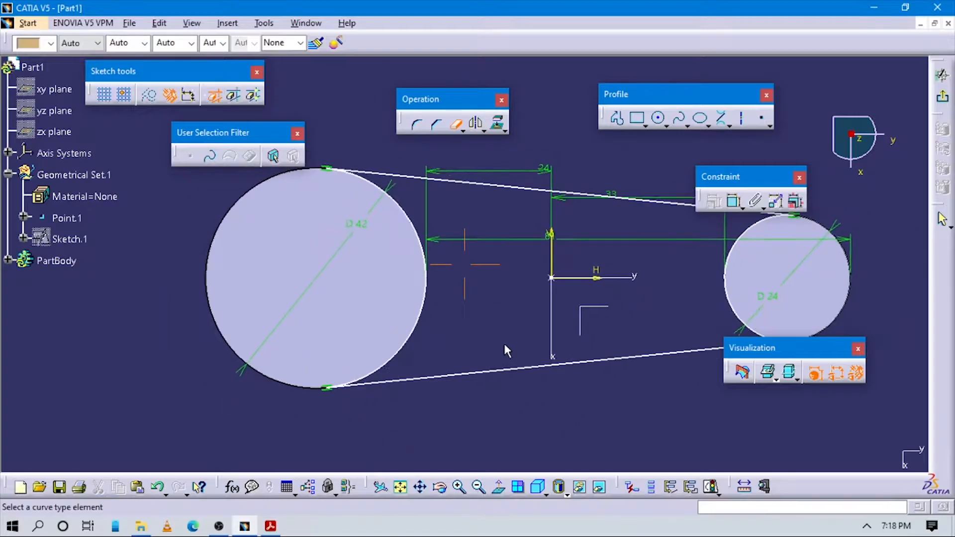
key("Escape")
middle_click_drag(585, 394, 584, 390)
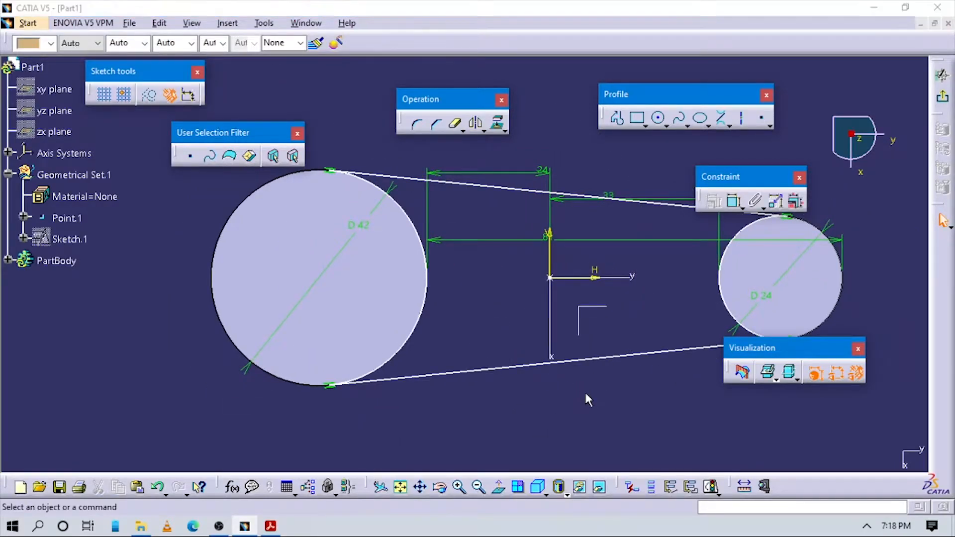
- Check the inner pocket outline in the PDF drawing and offset both tangent lines and both inner arcs inward by about 5 mm
key("alt+Tab")
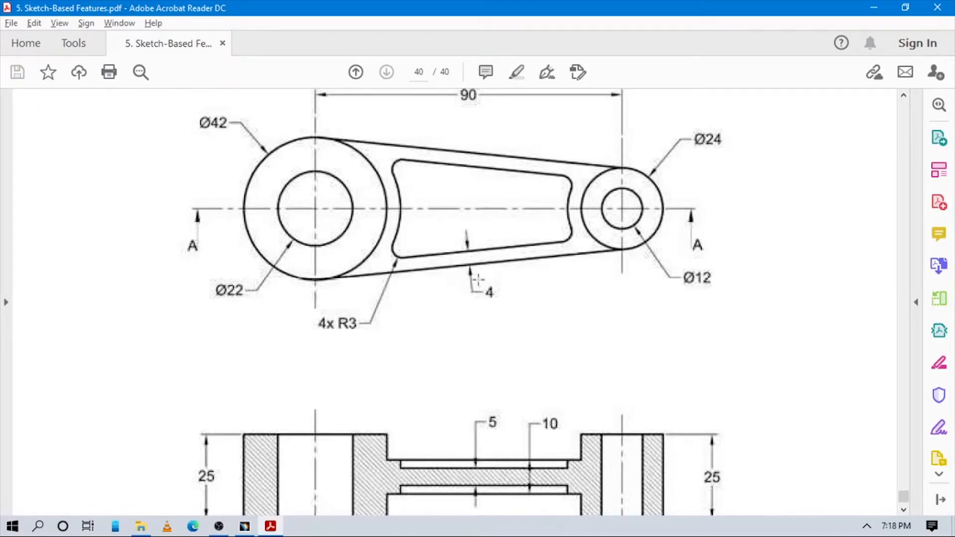
key("alt+Tab")
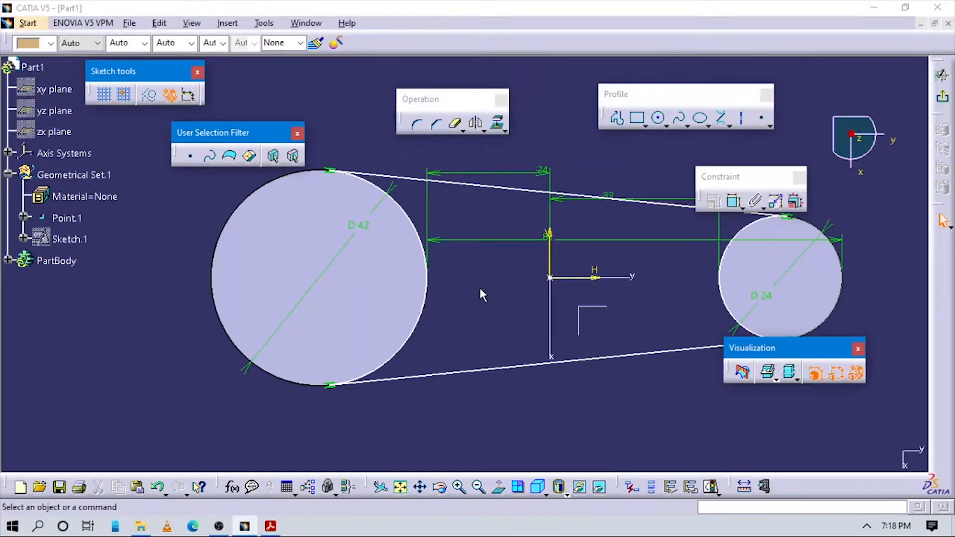
key("alt+Tab")
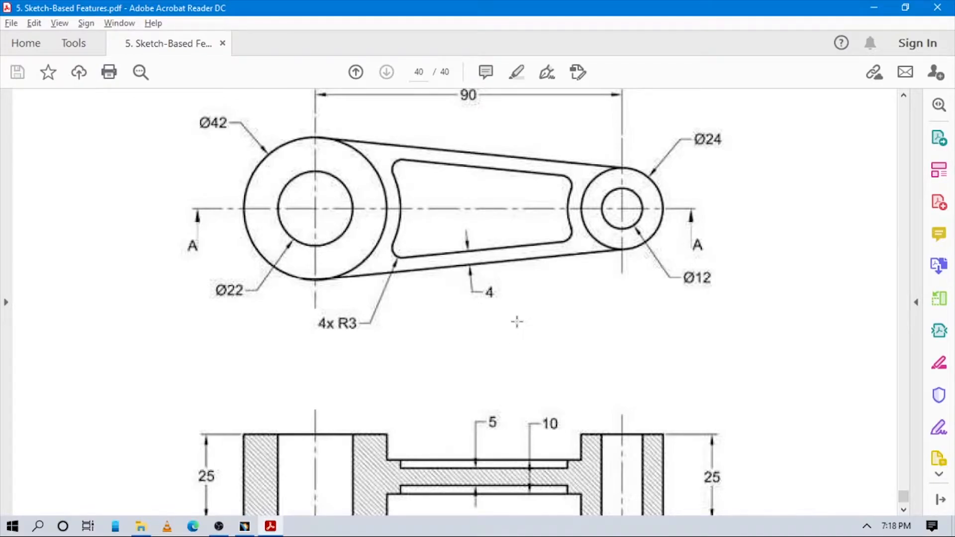
key("alt+Tab")
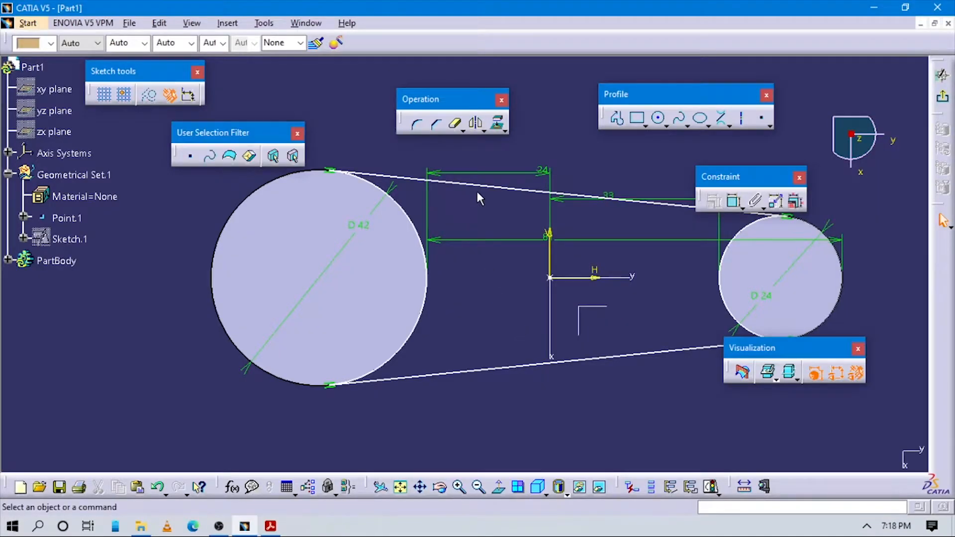
left_click(481, 184)
left_click(407, 211, "ctrl")
left_click(741, 249, "ctrl")
left_click(615, 348, "ctrl")
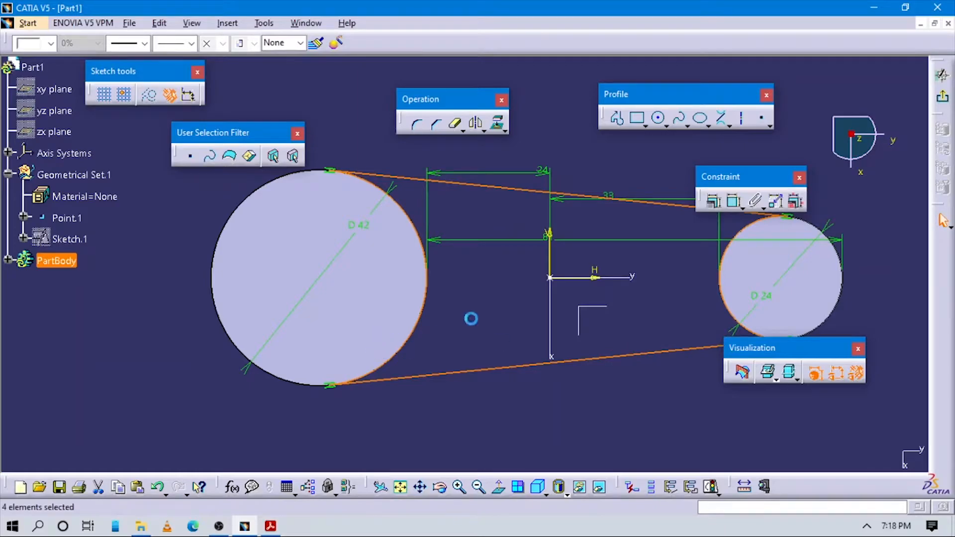
left_click(483, 130)
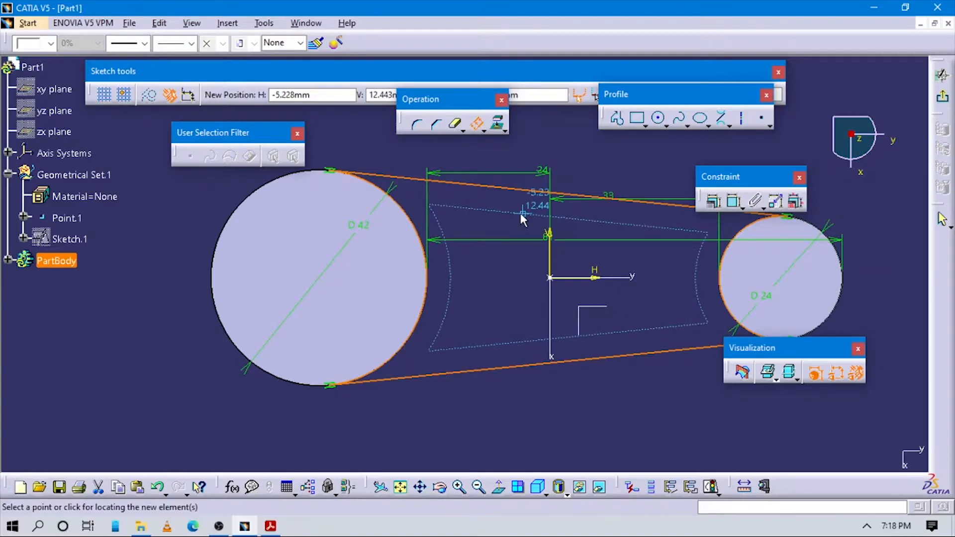
left_click(521, 213)
mouse_move(597, 399)
middle_mouse_down()
mouse_move(625, 372)
mouse_move(580, 384)
mouse_move(582, 395)
middle_mouse_up()
- Constrain the distance between the upper tangent line and its offset line to 4 mm
left_click(665, 303)
left_click(734, 203)
left_click(614, 225)
left_click(620, 201)
left_click(599, 161)
left_click(597, 160)
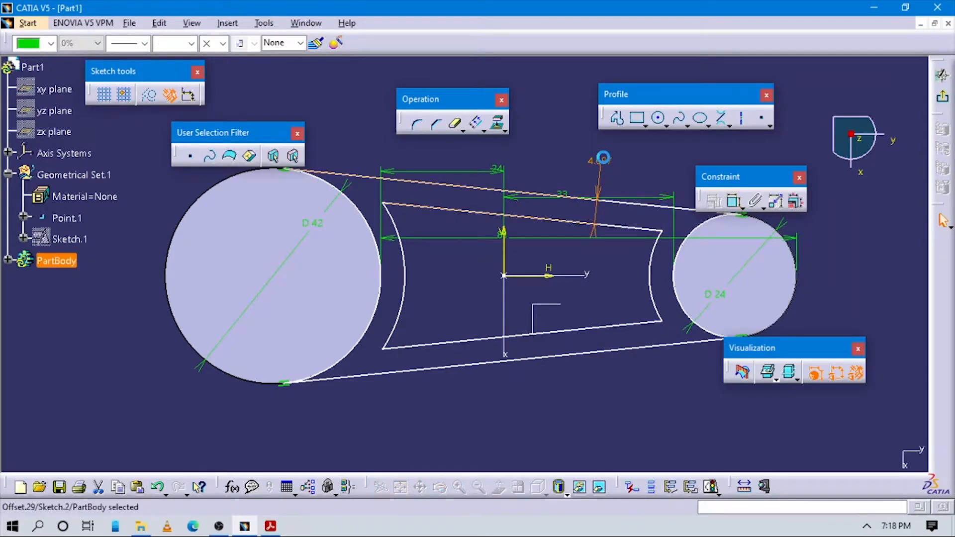
double_click(597, 160)
type("4")
key("Return")
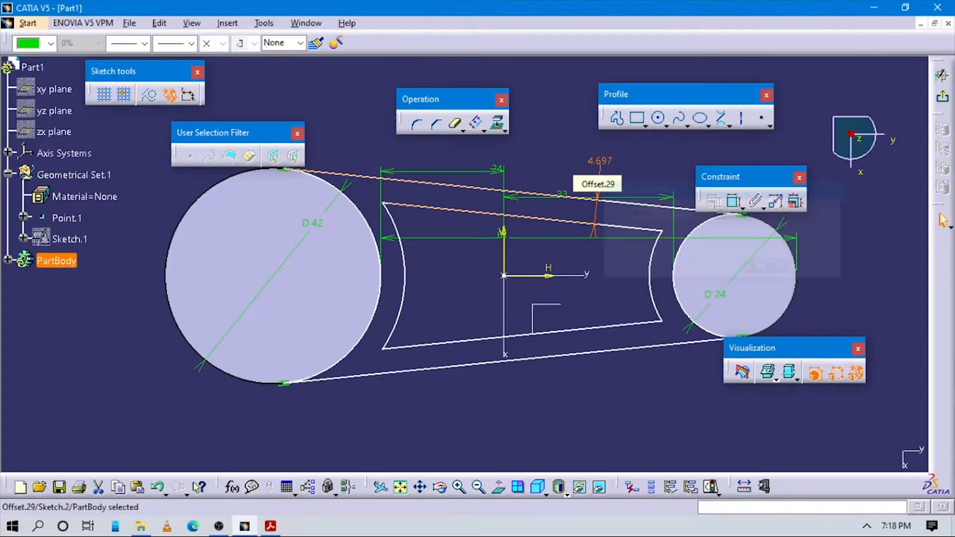
- Constrain the distance between the lower tangent line and its offset line to 4 mm
left_click(735, 201)
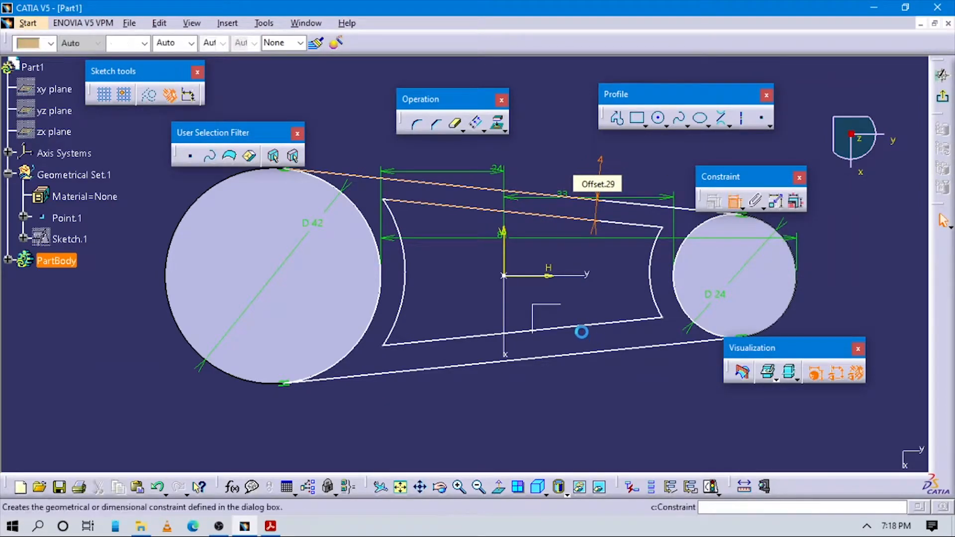
left_click(587, 324)
left_click(592, 353)
left_click(573, 392)
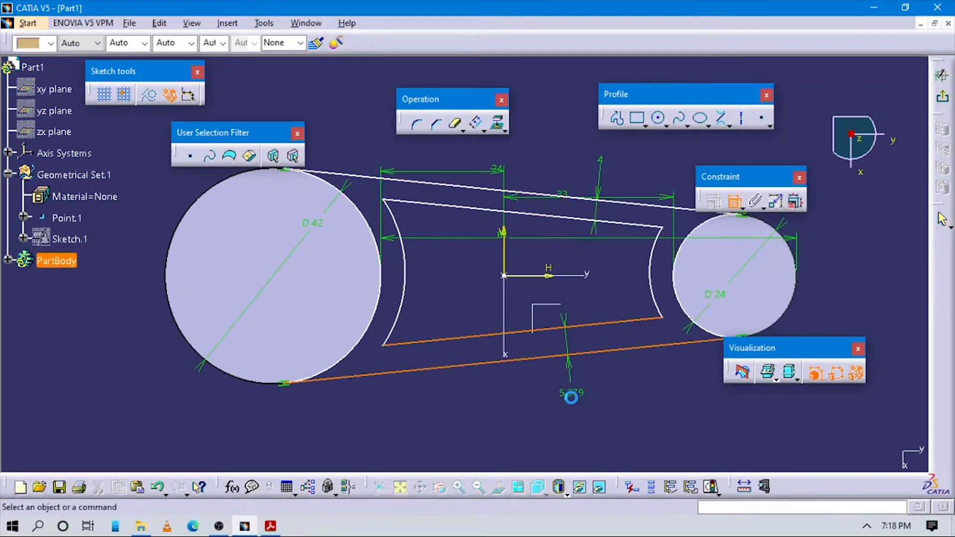
double_click(573, 393)
type("4mm")
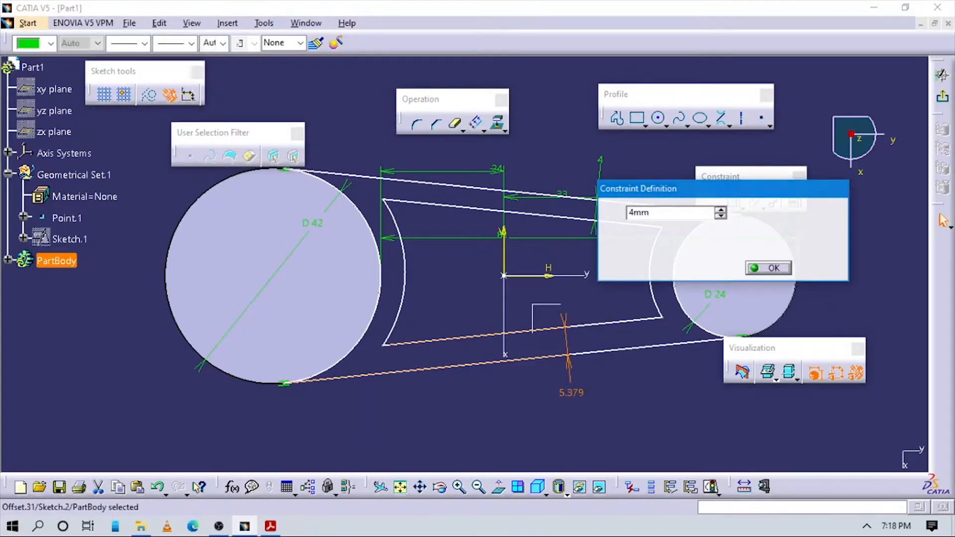
key("Return")
- Constrain the pocket arc beside the 24 mm circle to 4 mm from that circle's arc
left_click(734, 202)
left_click(674, 264)
left_click(654, 165)
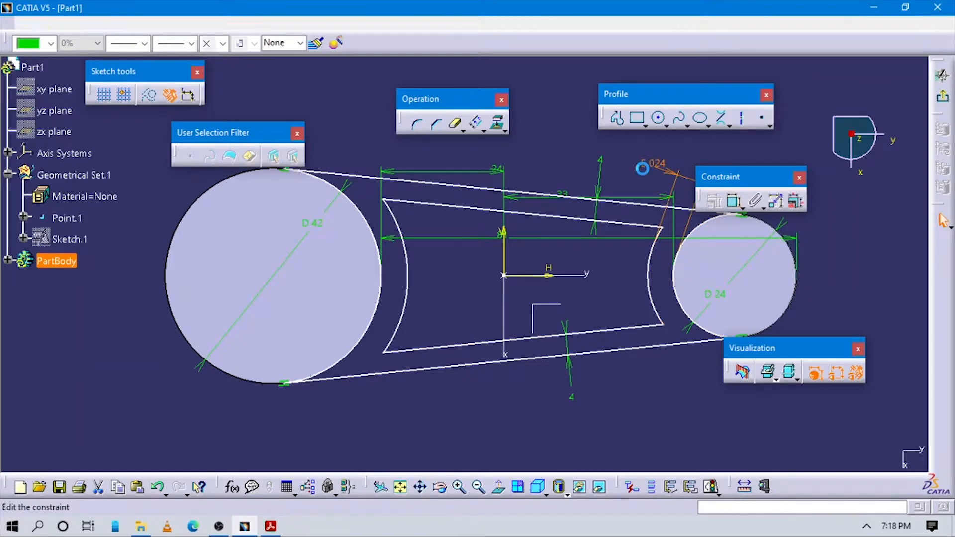
double_click(652, 163)
type("4mm")
key("Return")
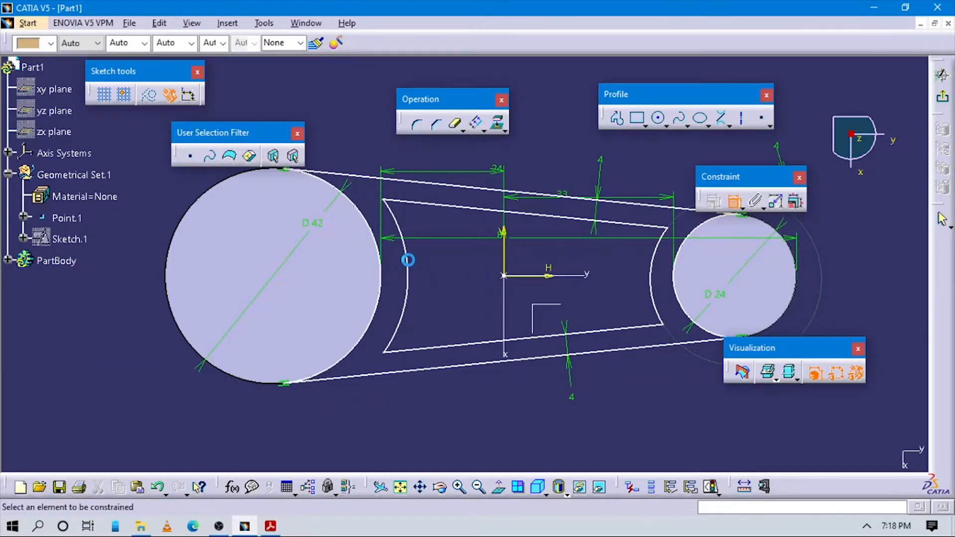
- Constrain the pocket arc beside the 42 mm circle to 4 mm from that circle's arc
left_click(408, 262)
left_click(383, 142)
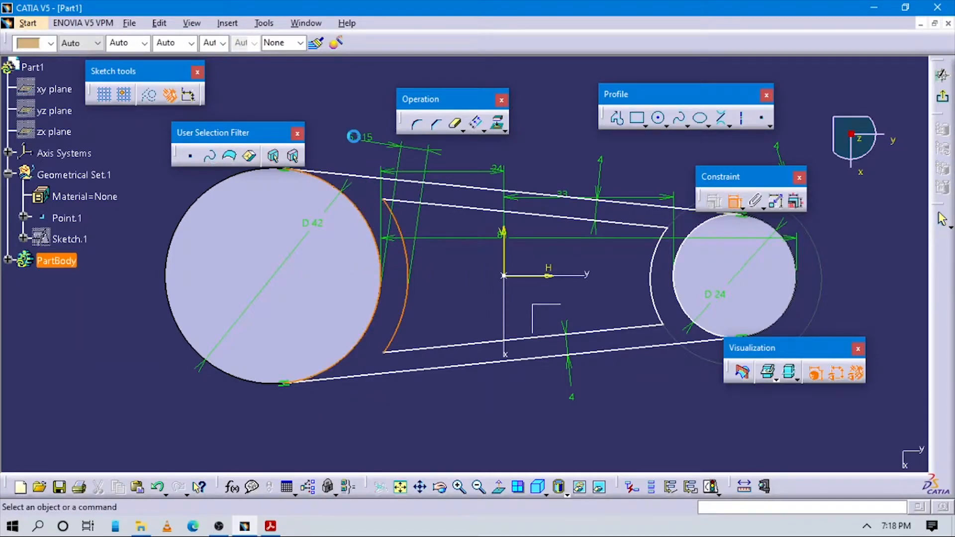
double_click(415, 145)
type("4mm")
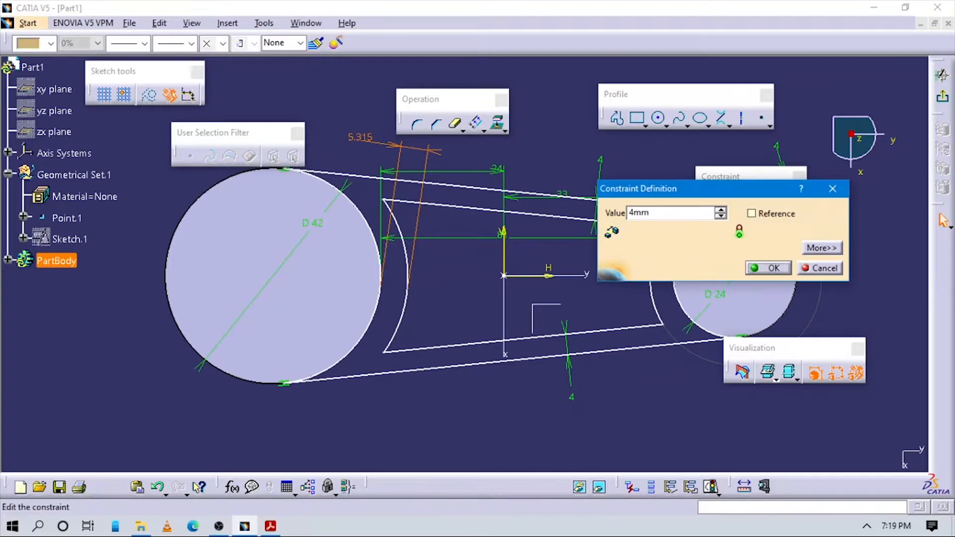
key("Return")
middle_click_drag(412, 266, 447, 300)
- Examine the web thicknesses in Section A-A of the PDF drawing and check the sketch's solving status
key("alt+Tab")
scroll(542, 350, "down", 5)
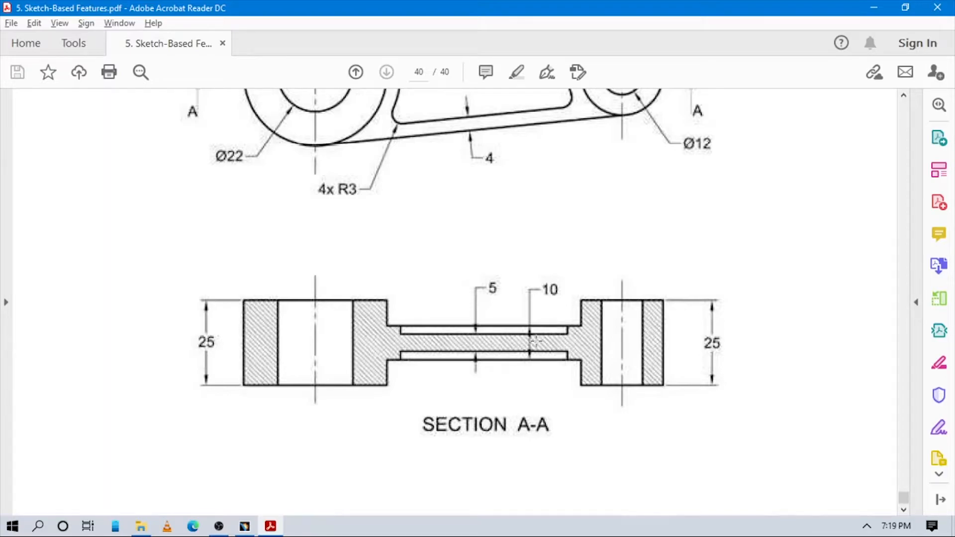
key("alt+Tab")
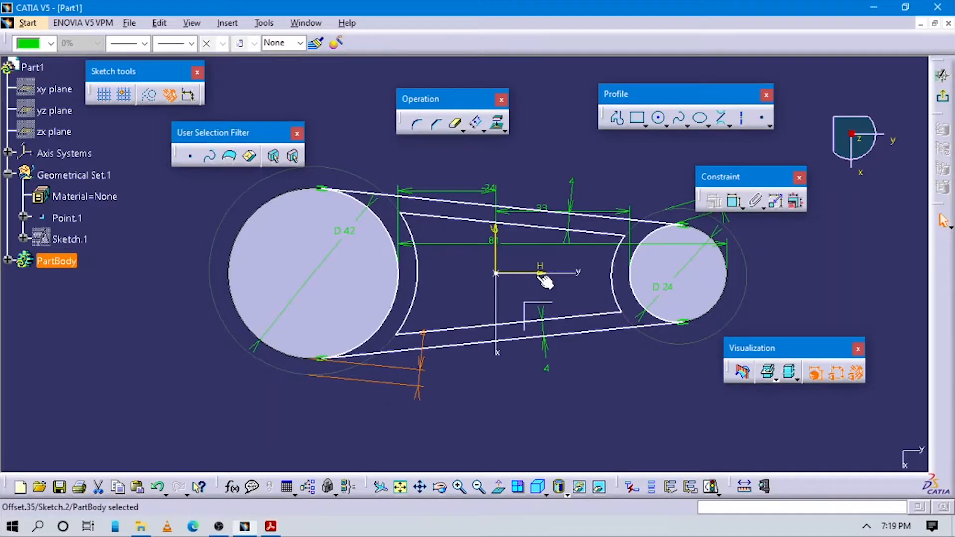
scroll(487, 278, "up", 2)
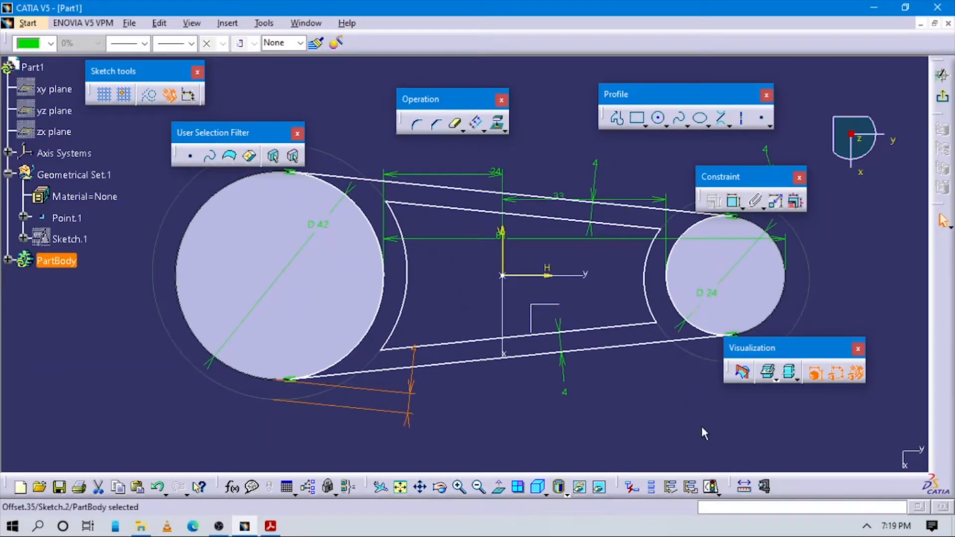
left_click(713, 486)
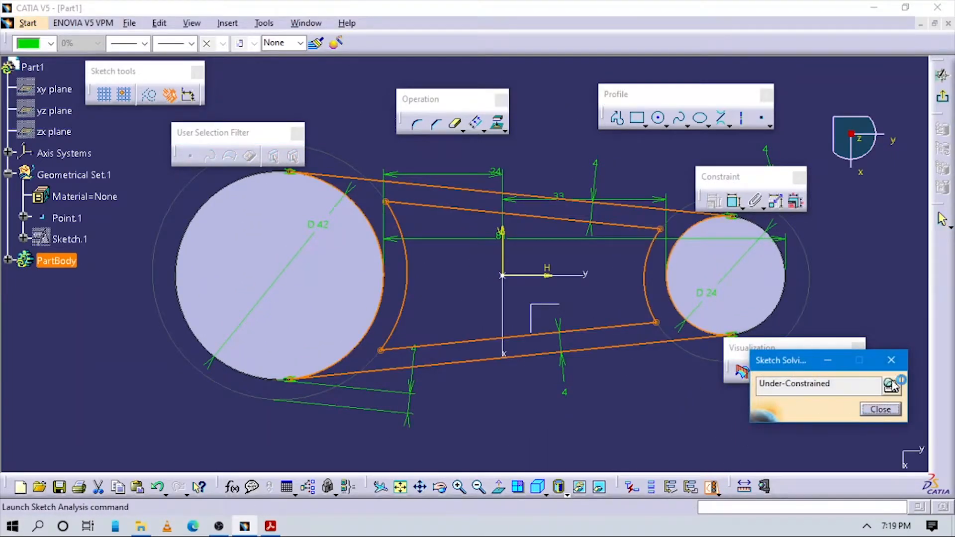
left_click(880, 409)
left_click(693, 385)
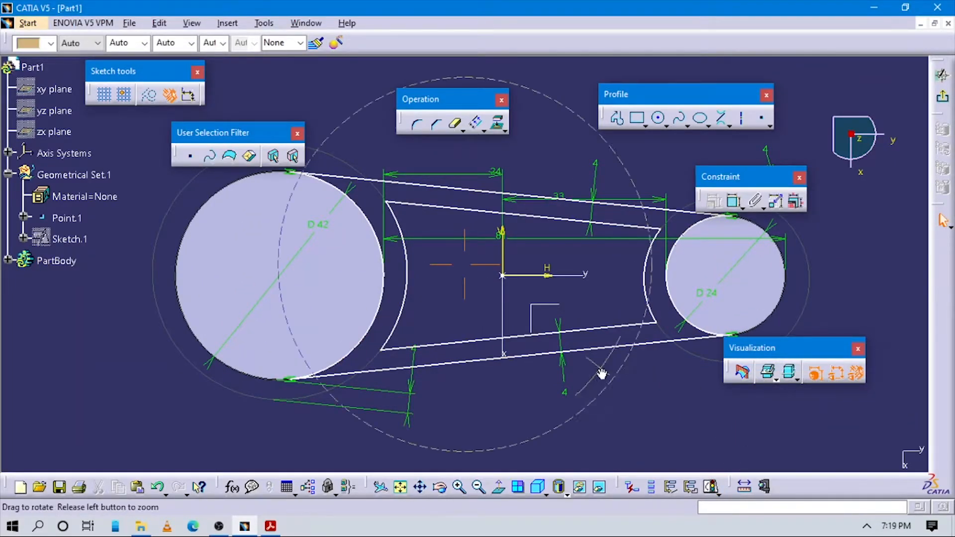
- Hide the solid bosses behind the sketch
middle_click_drag(602, 373, 433, 370)
right_click(378, 268)
left_click(420, 292)
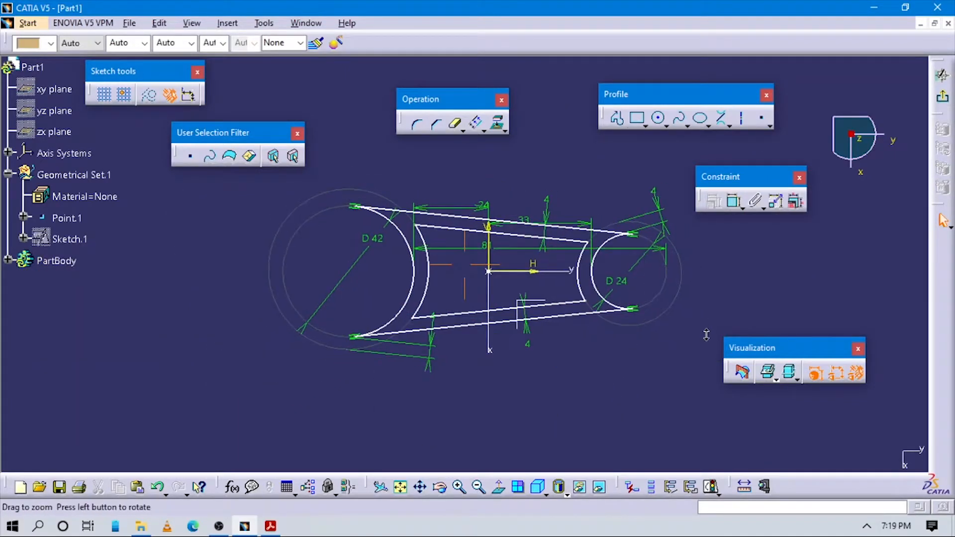
- Apply Auto Constraint to the whole sketch in Chained mode, with the horizontal and vertical sketch axes as reference elements instead of constrained elements
key("ctrl+a")
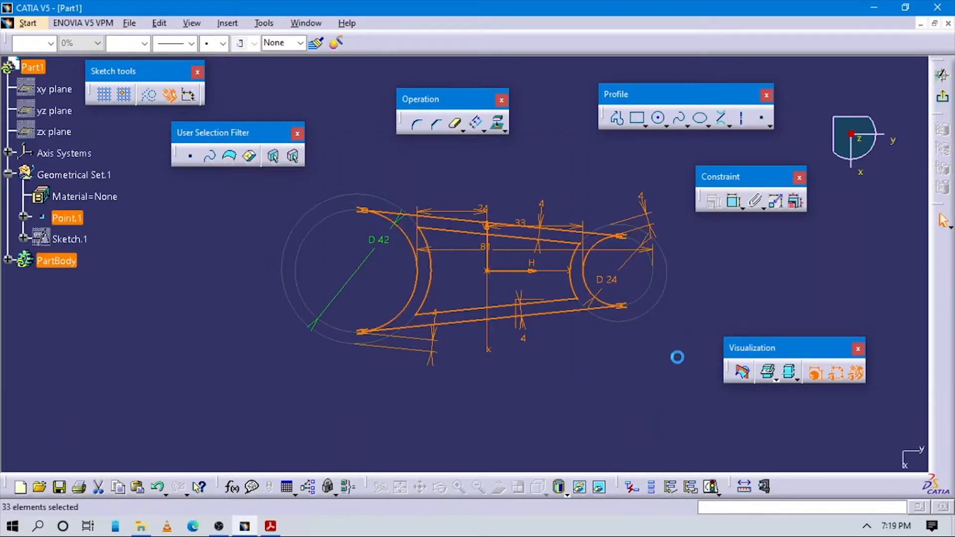
left_click(763, 207)
left_click(801, 222)
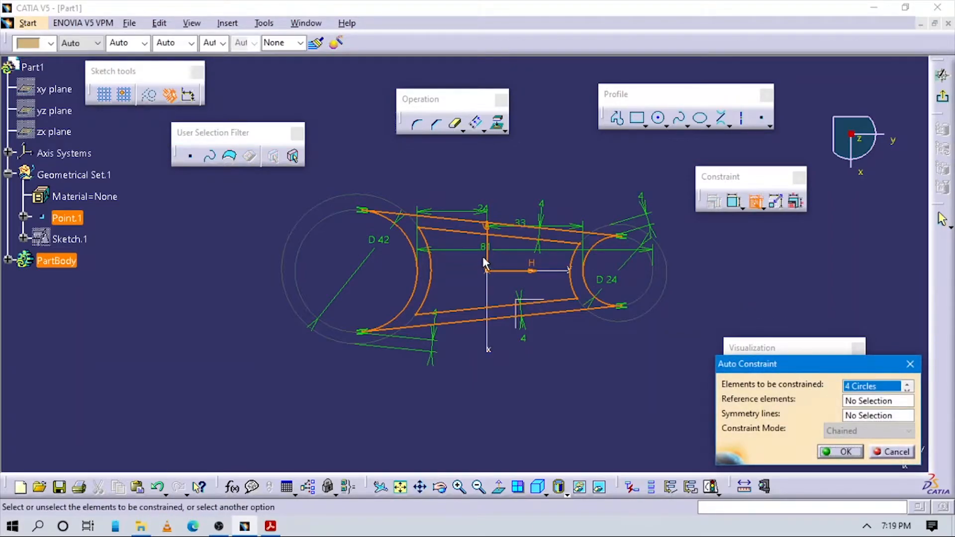
left_click(488, 255)
left_click(516, 272)
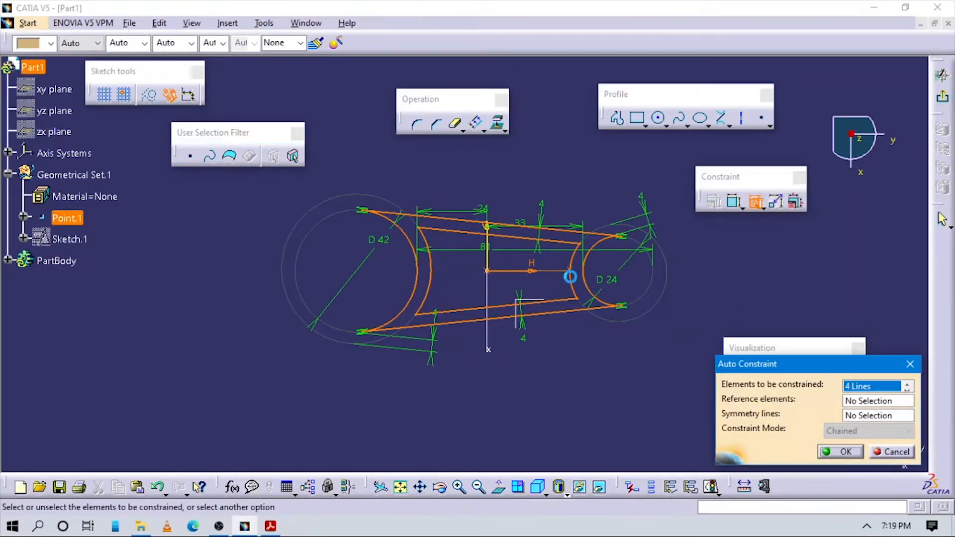
left_click(868, 400)
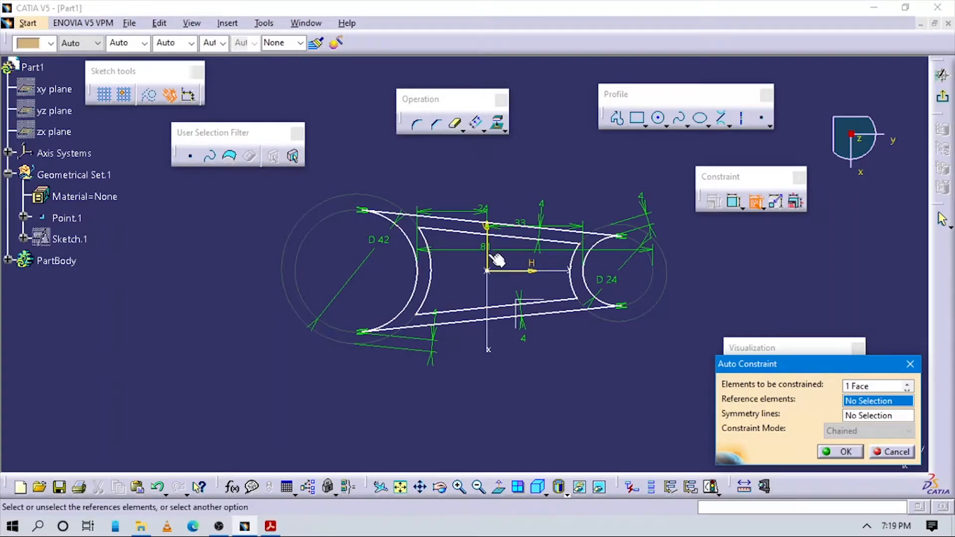
left_click(520, 271)
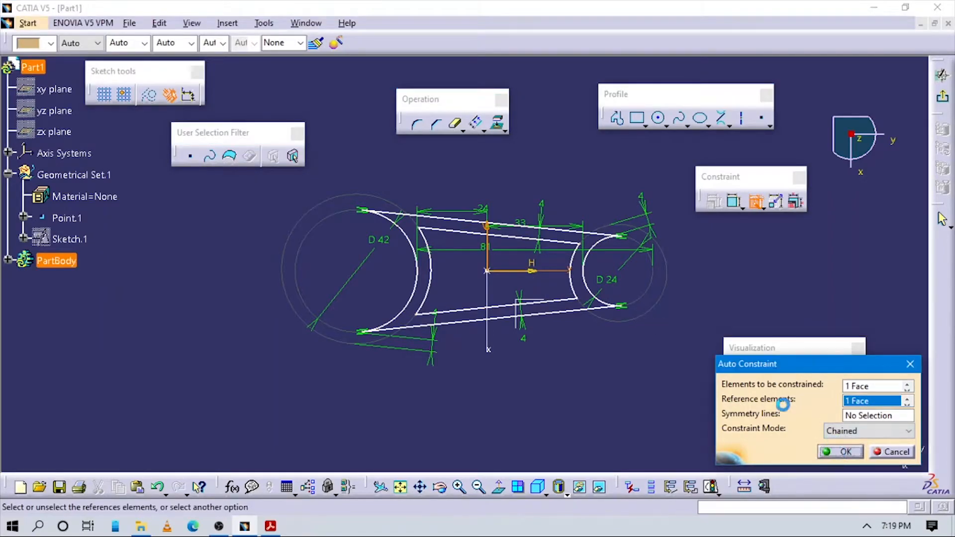
key("Return")
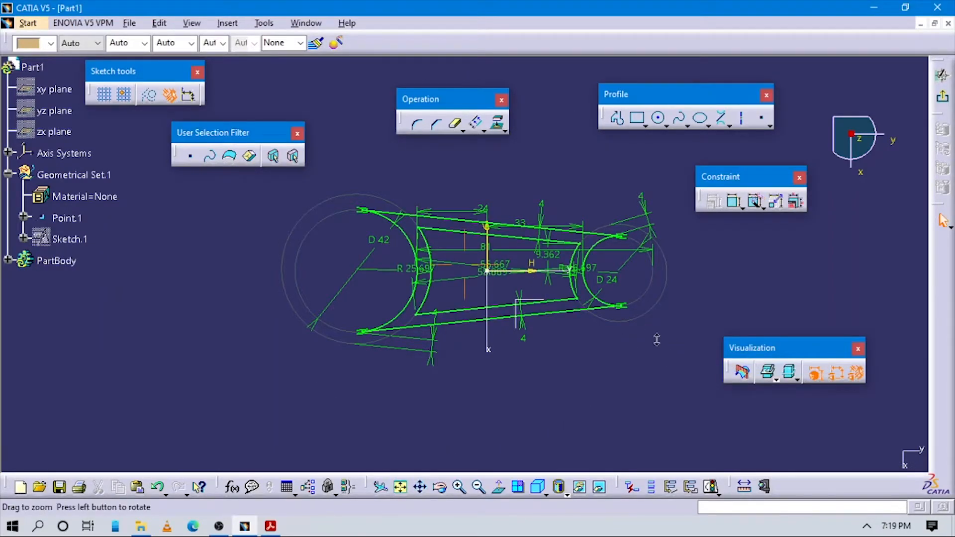
middle_click_drag(657, 340, 820, 284)
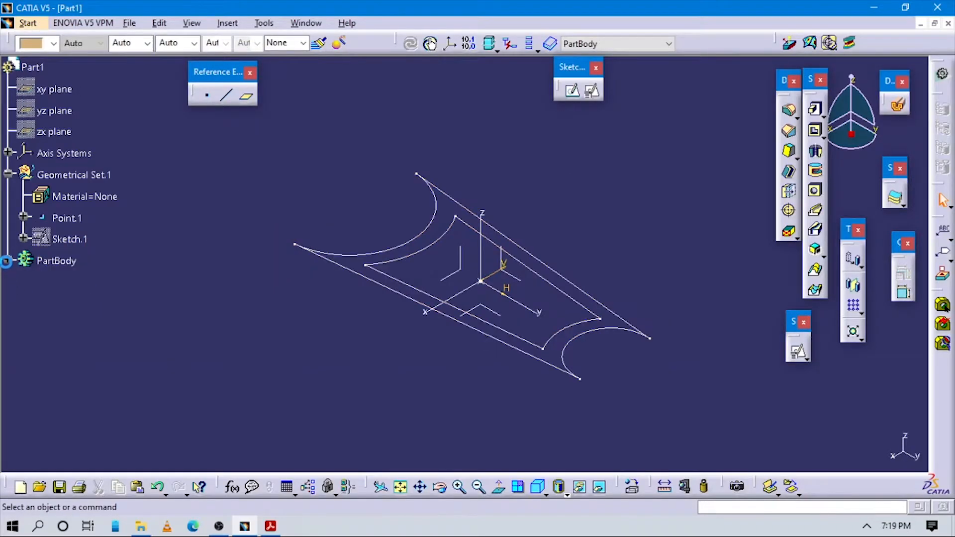
- Show the hidden boss pad again together with the web sketch
right_click(56, 309)
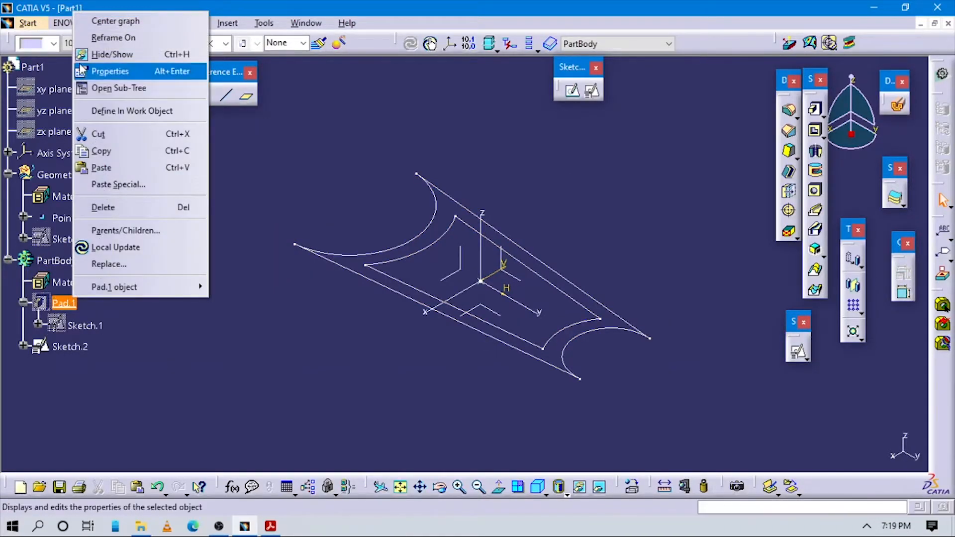
left_click(107, 53)
middle_click_drag(619, 276, 627, 234, "ctrl")
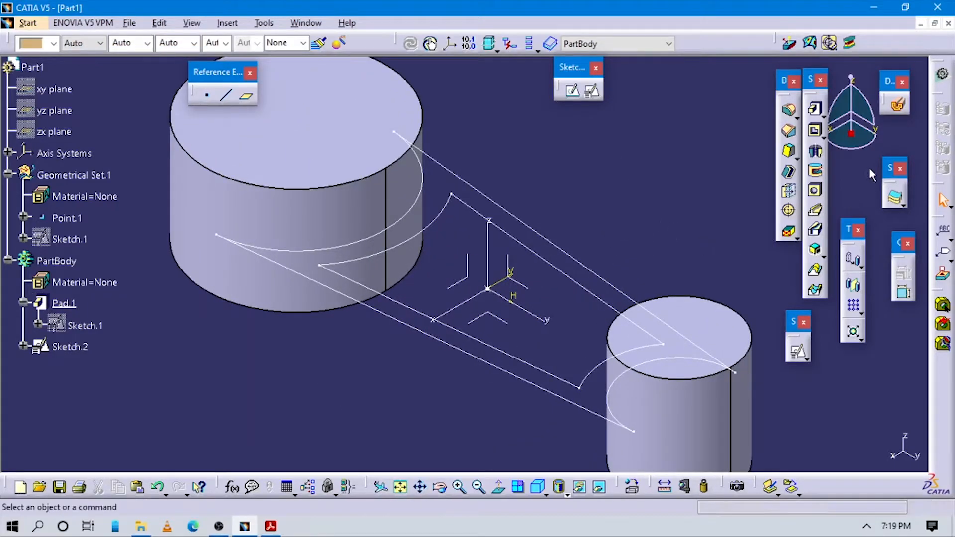
- Start a Multi-Pad on the web sketch and highlight each of its two extrusion domains to identify the pocket and the rim
left_click(823, 114)
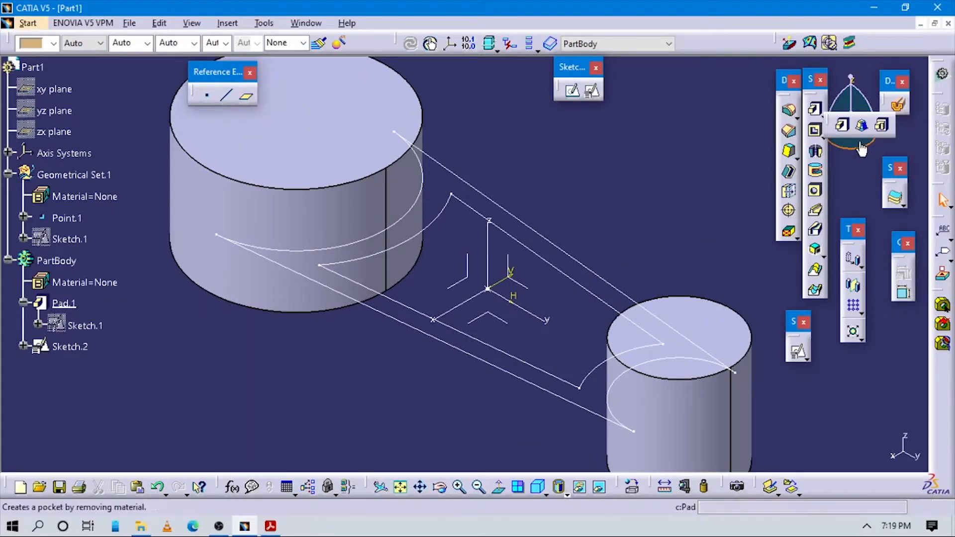
left_click(884, 127)
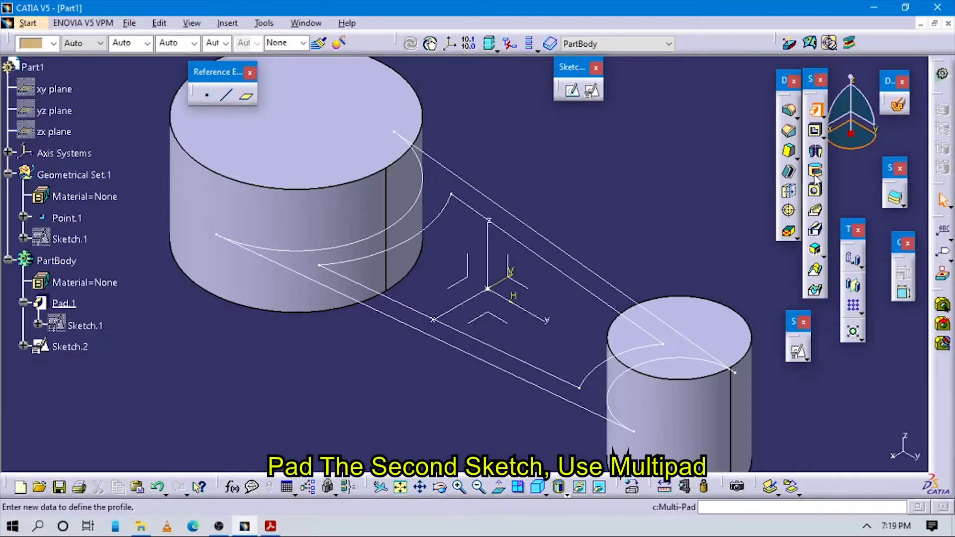
left_click(540, 232)
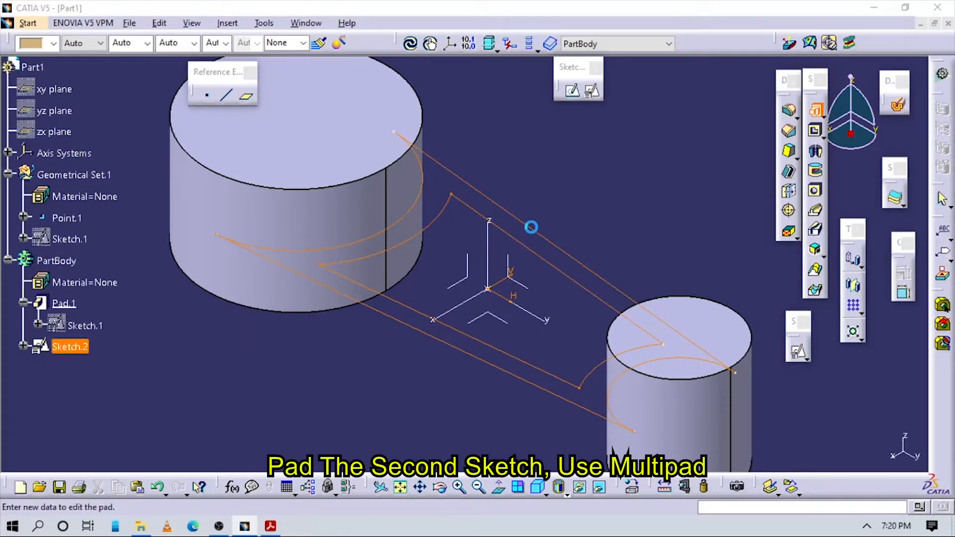
middle_click_drag(441, 317, 477, 237)
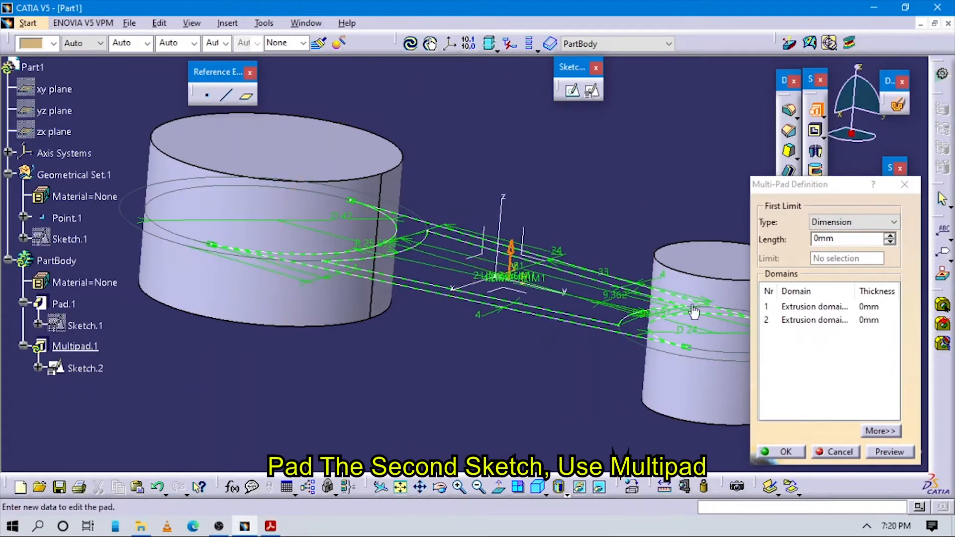
left_click(806, 307)
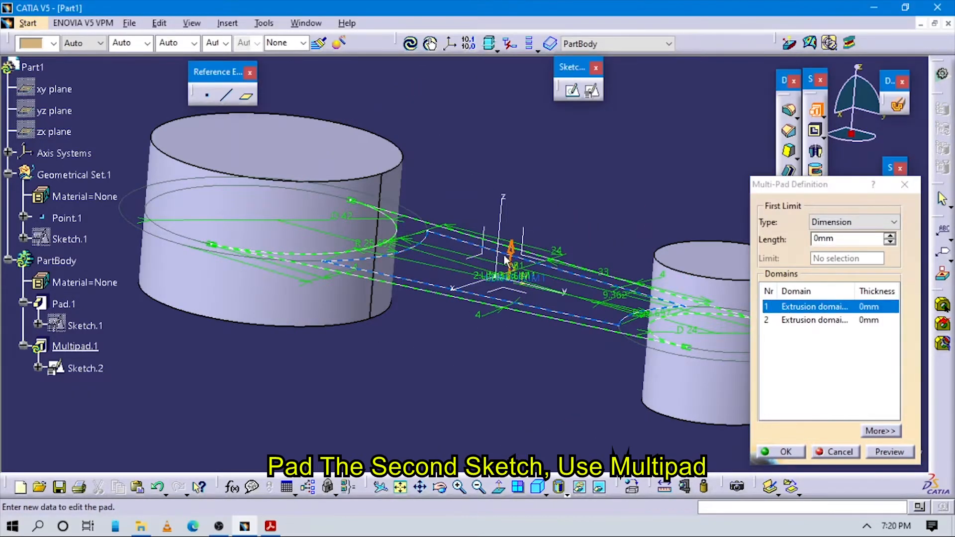
left_click(812, 321)
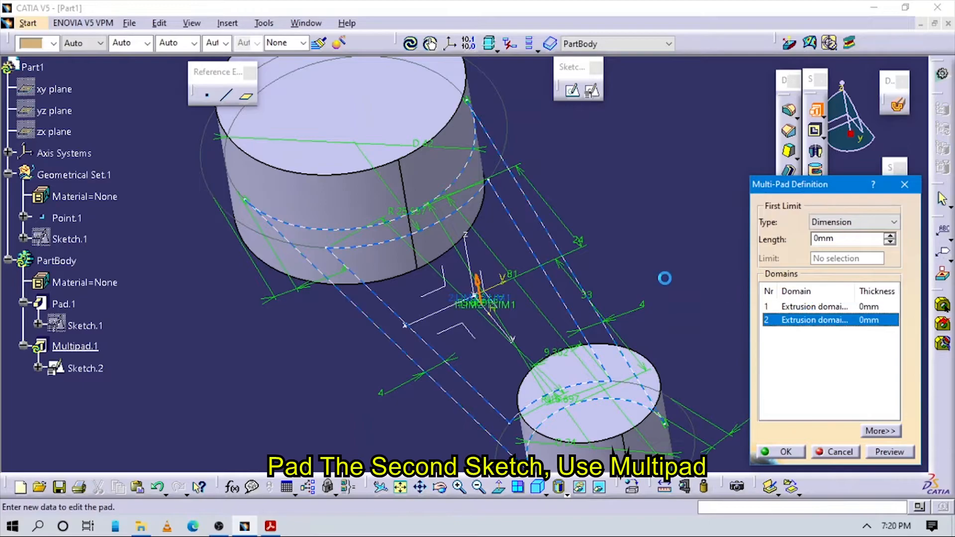
middle_click_drag(404, 367, 597, 319)
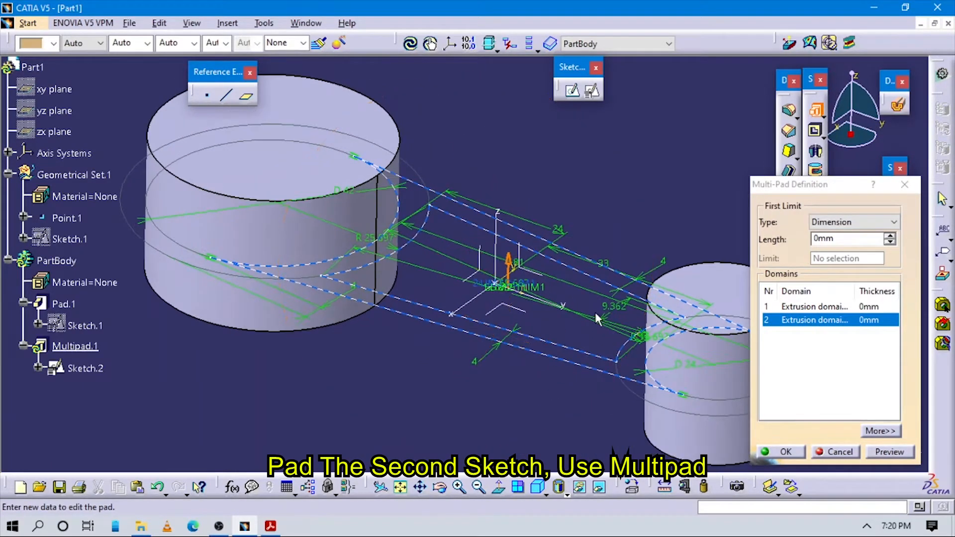
- Expand the Multi-Pad definition to show the second limit, keep the Dimension limit type, and turn off Normal to sketch
left_click(846, 225)
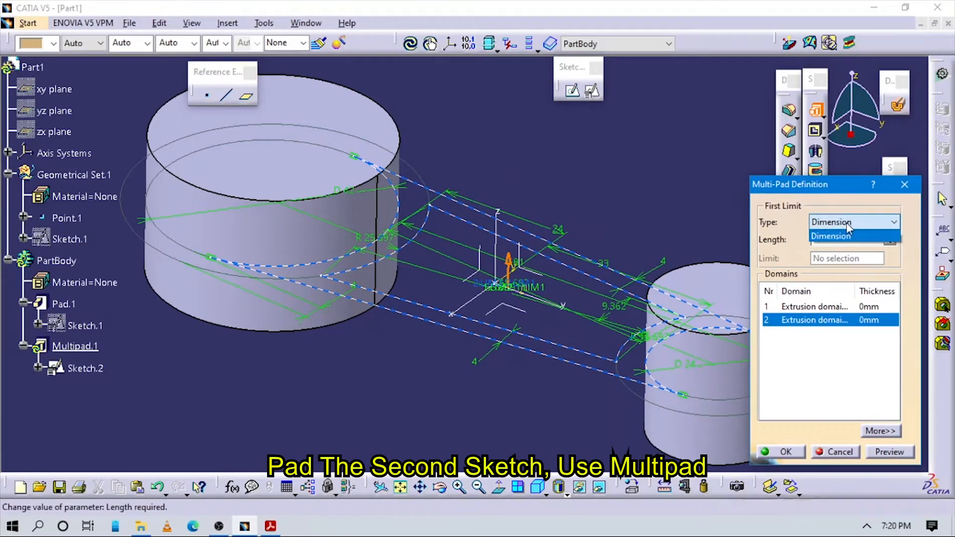
left_click(846, 237)
left_click(880, 432)
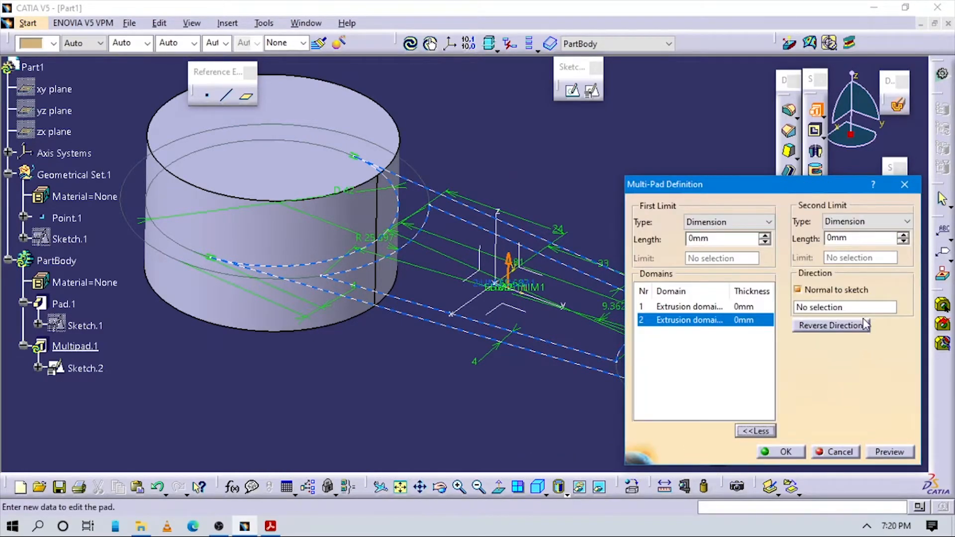
left_click_drag(725, 193, 754, 186)
middle_click_drag(537, 198, 547, 245)
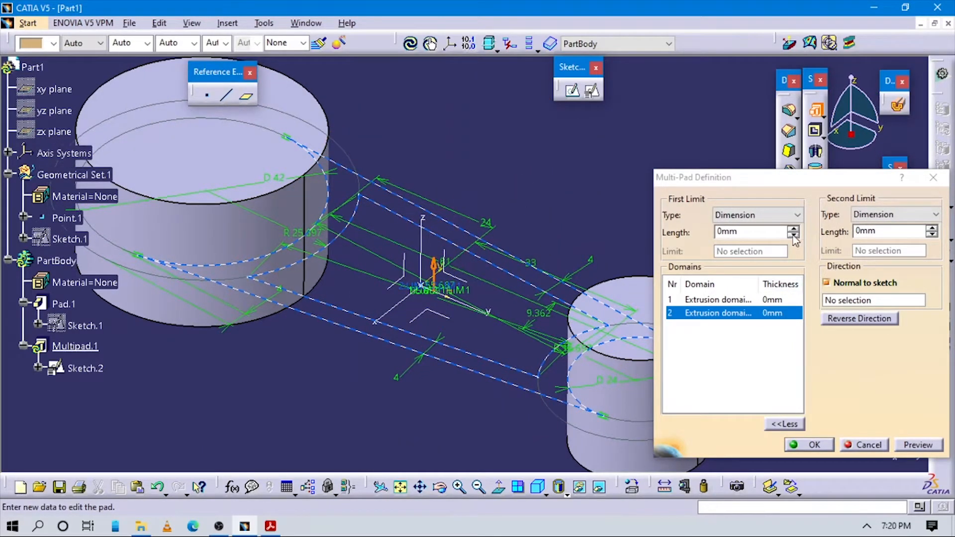
left_click(779, 223)
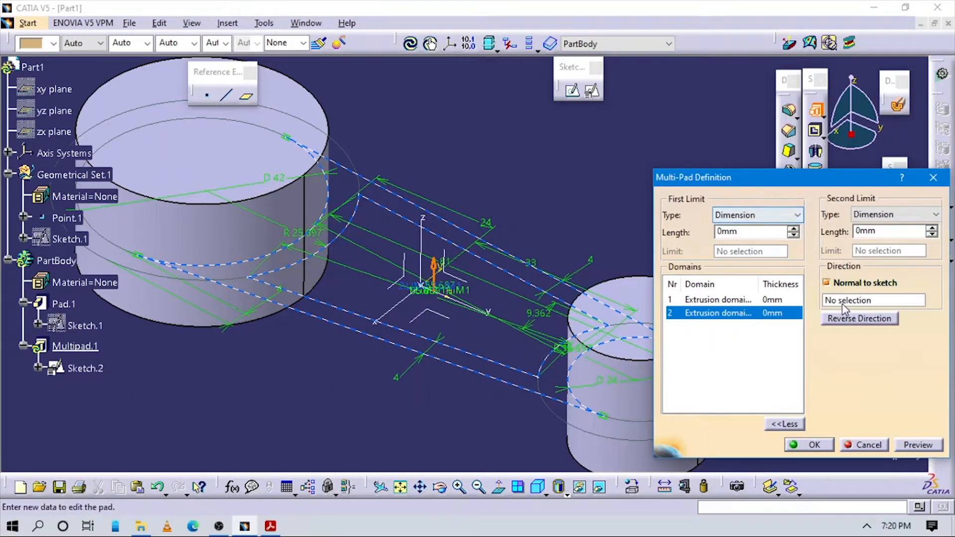
left_click(828, 284)
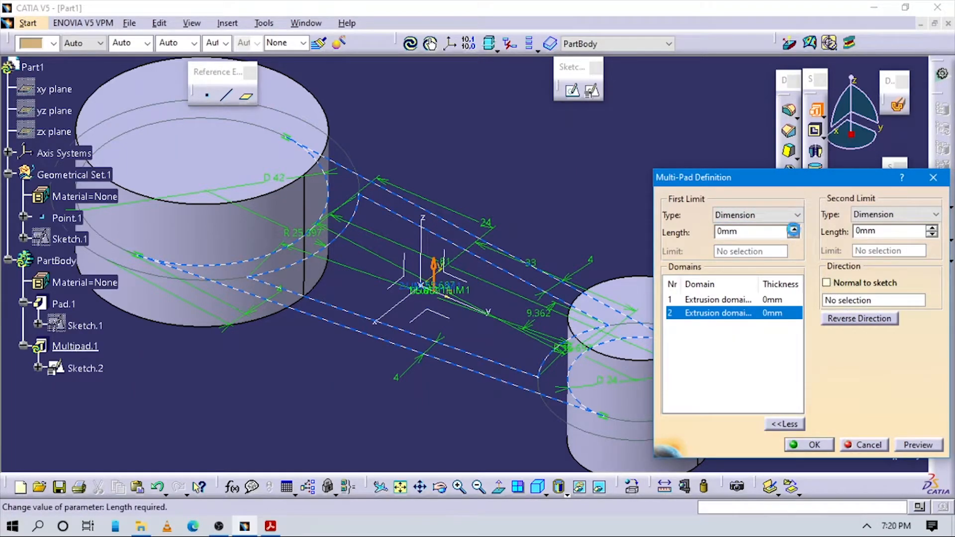
- Set both the first and second limit lengths of the outer rim domain to 2 mm
left_click(794, 228)
middle_click_drag(450, 338, 468, 345)
left_click(931, 229)
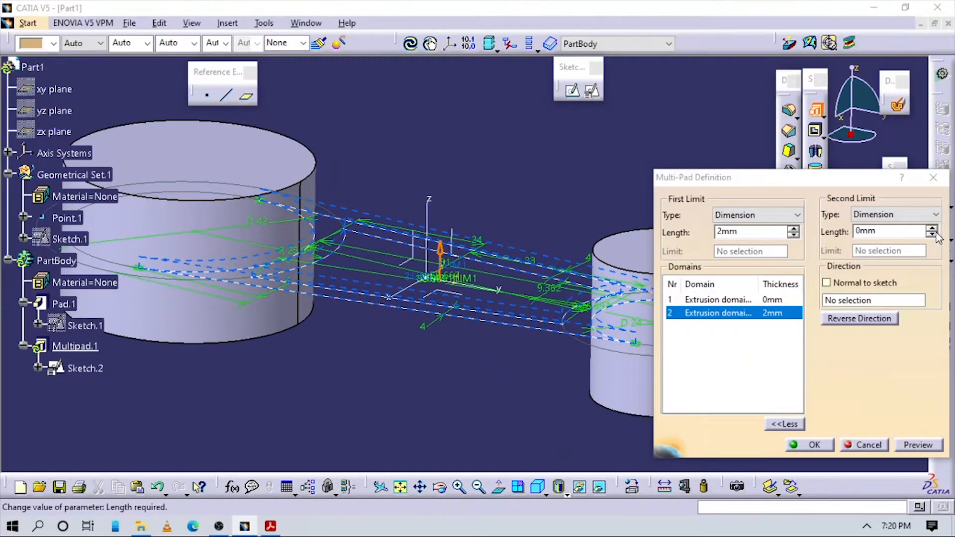
left_click(932, 229)
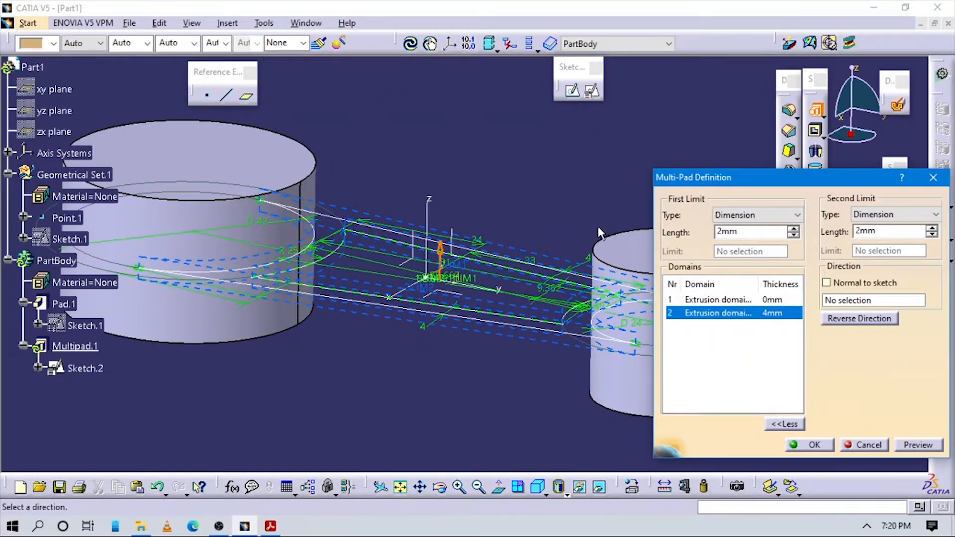
- Check the rim thickness in Section A-A of the PDF drawing and set both limits of the outer rim domain to 5 mm
key("alt+Tab")
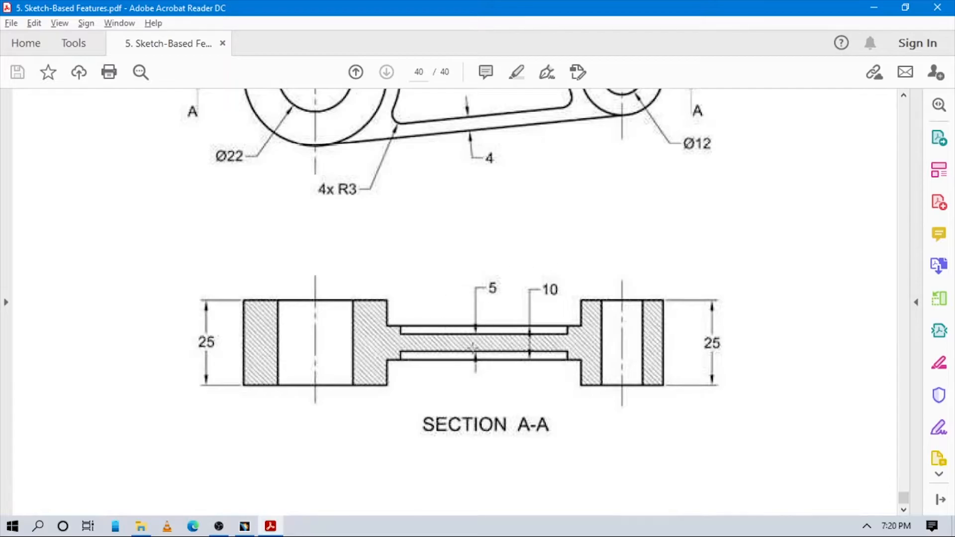
scroll(473, 346, "up", 3)
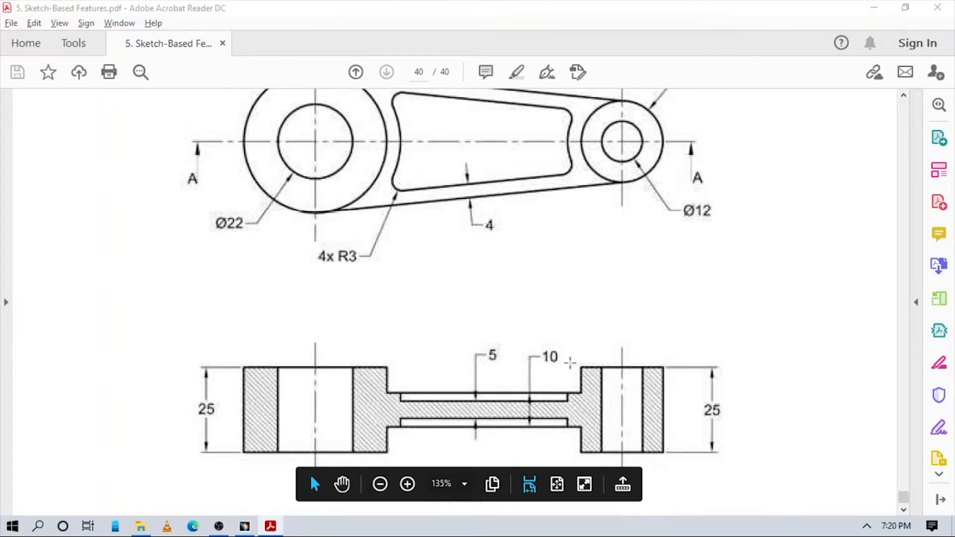
key("alt+Tab")
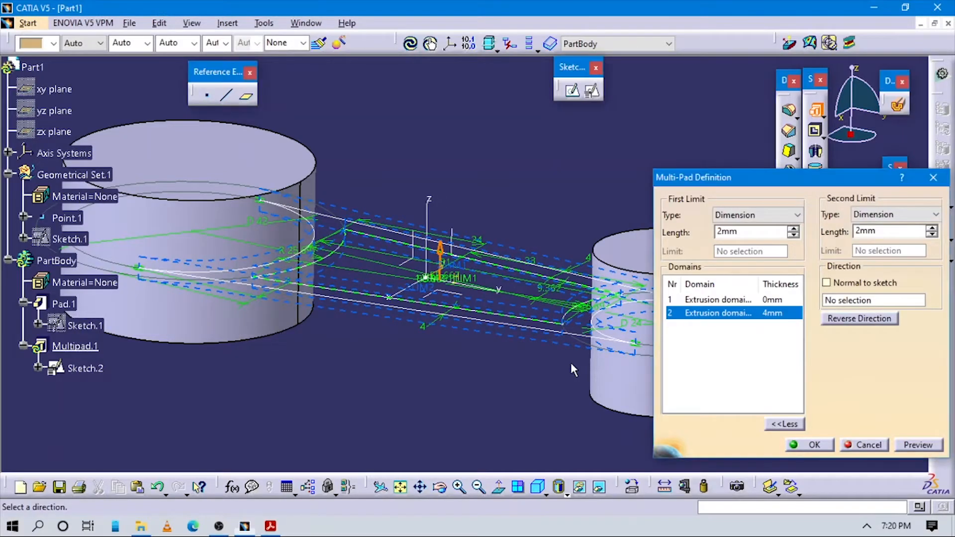
left_click(793, 230)
left_click(793, 229)
left_click(794, 230)
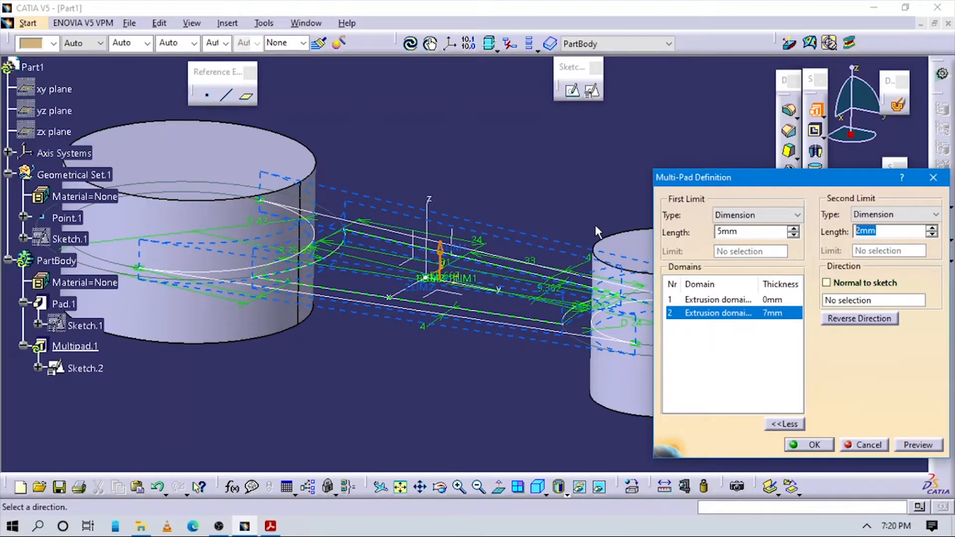
- Set both limits of the inner pocket domain to 2.5 mm, checking the section drawing, and complete the Multi-Pad
left_click(736, 300)
middle_click_drag(463, 368, 445, 341)
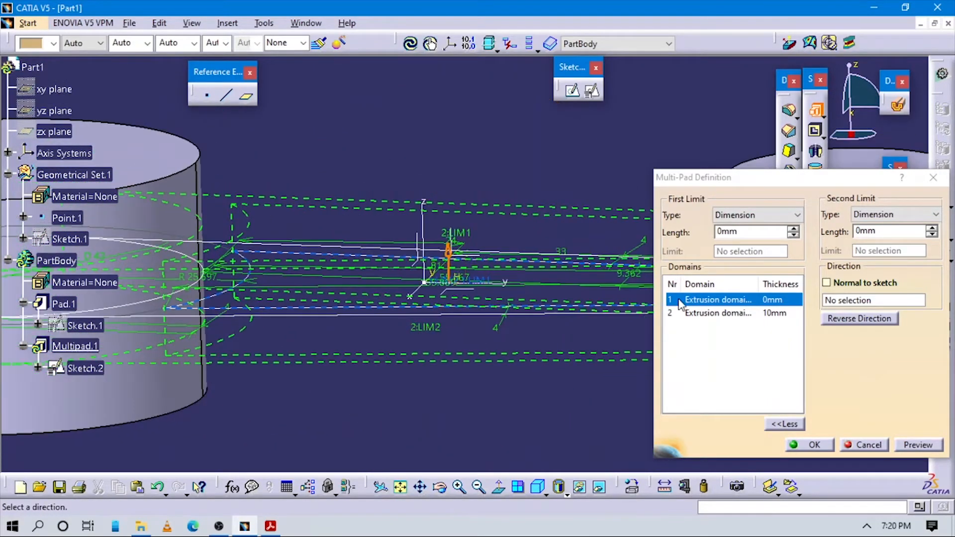
key("alt+Tab")
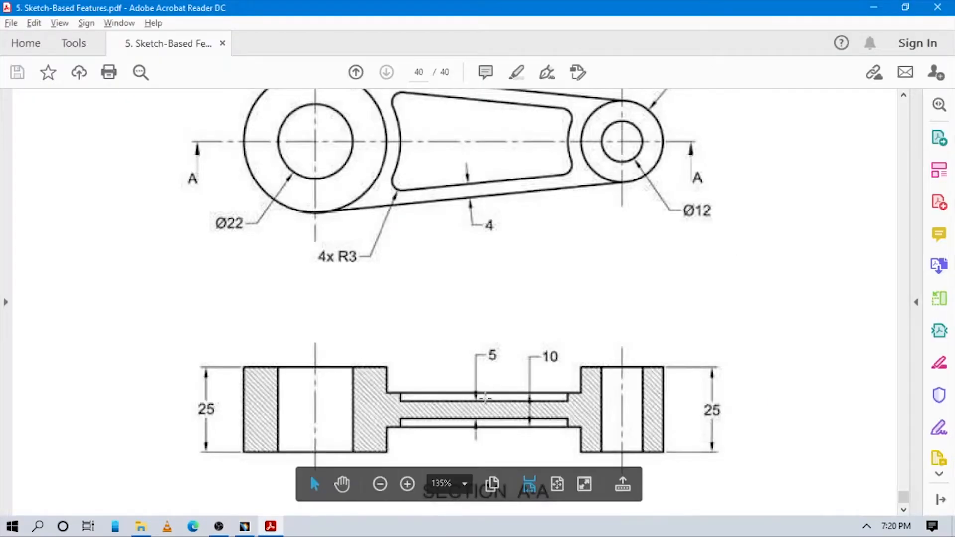
key("alt+Tab")
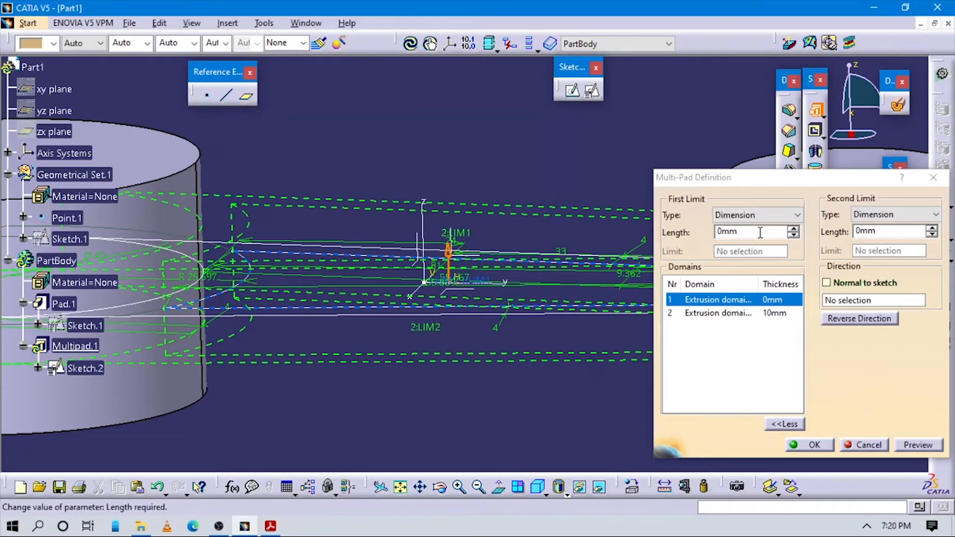
left_click_drag(760, 231, 639, 223)
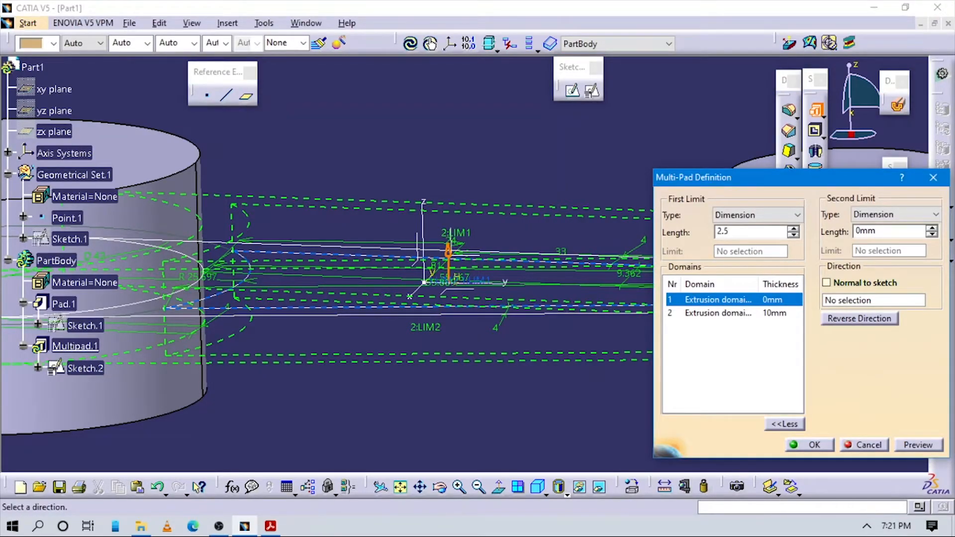
key("Tab")
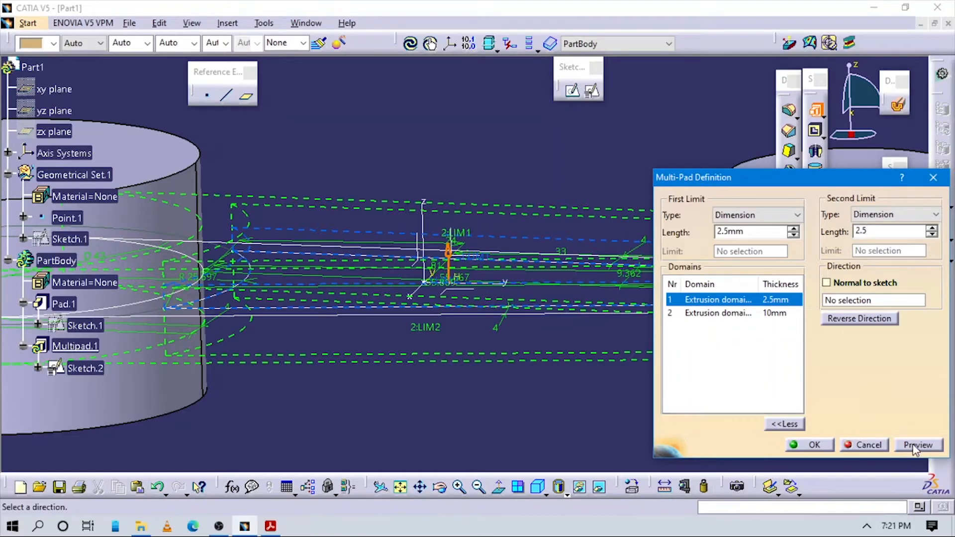
middle_click_drag(512, 177, 740, 382)
left_click(812, 444)
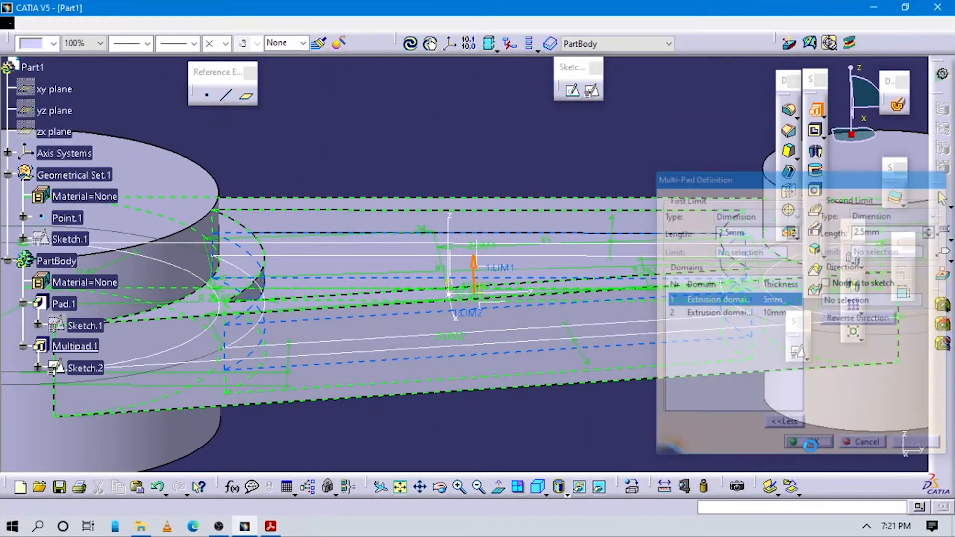
- Measure the web thickness between the opposite pocket floor faces with Measure Between, without keeping the measurement
mouse_move(423, 326)
middle_mouse_down()
mouse_move(453, 331)
mouse_move(417, 383)
mouse_move(422, 254)
mouse_move(430, 282)
middle_mouse_up()
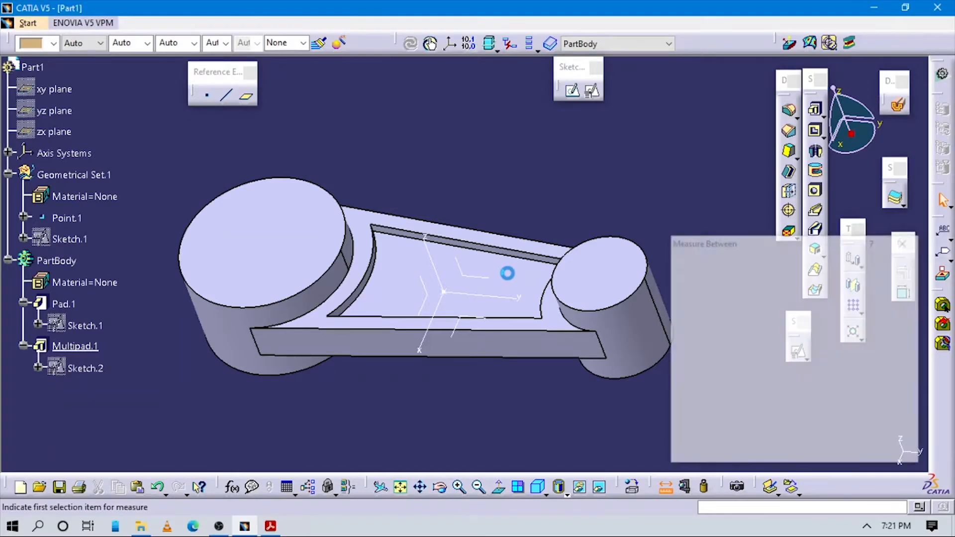
left_click(511, 276)
middle_click_drag(663, 365, 504, 230)
left_click(515, 217)
middle_click_drag(567, 425, 542, 249)
left_click(537, 224)
middle_click_drag(527, 328, 480, 191)
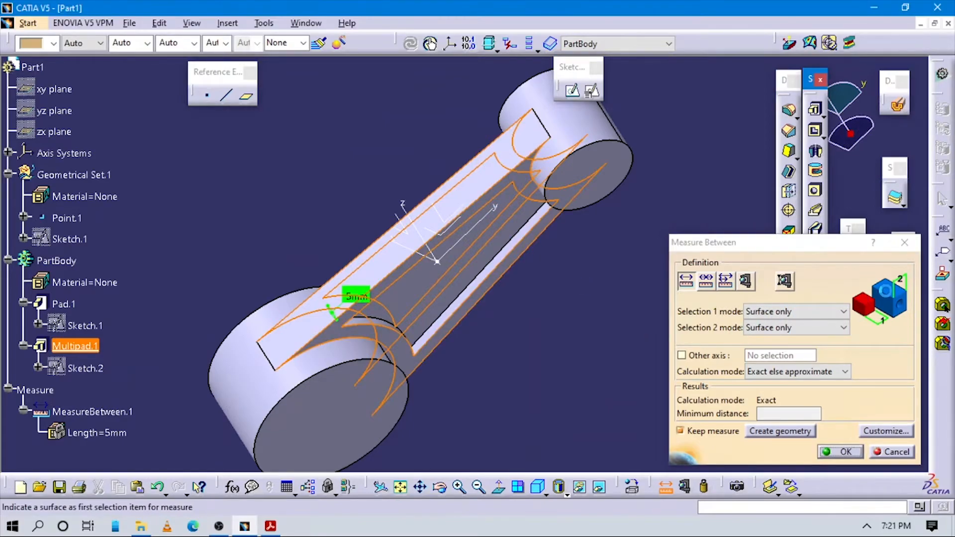
left_click(904, 243)
- Inspect the link in isometric view and review the boss hole diameters and pocket corner radii in the PDF drawing
middle_click_drag(585, 264, 572, 415)
middle_click_drag(299, 229, 286, 350)
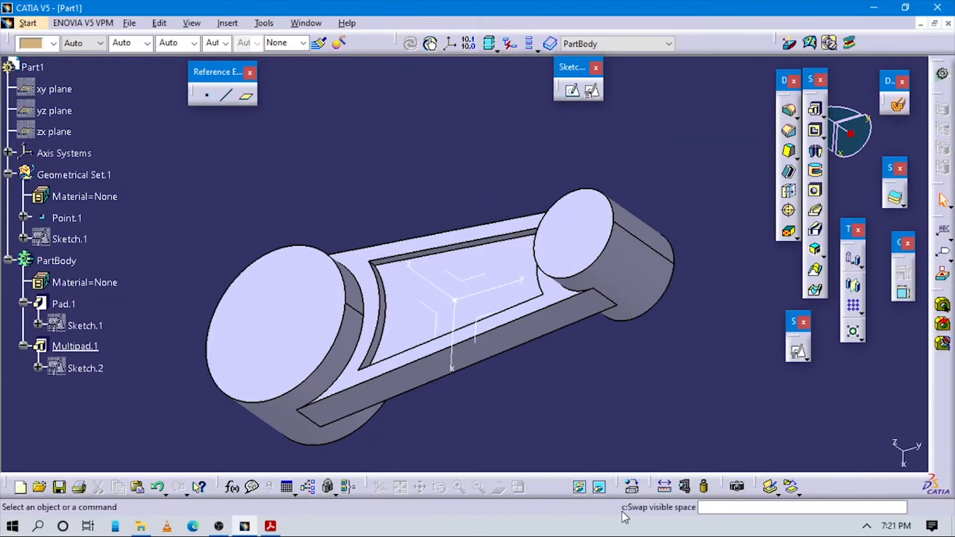
left_click(538, 487)
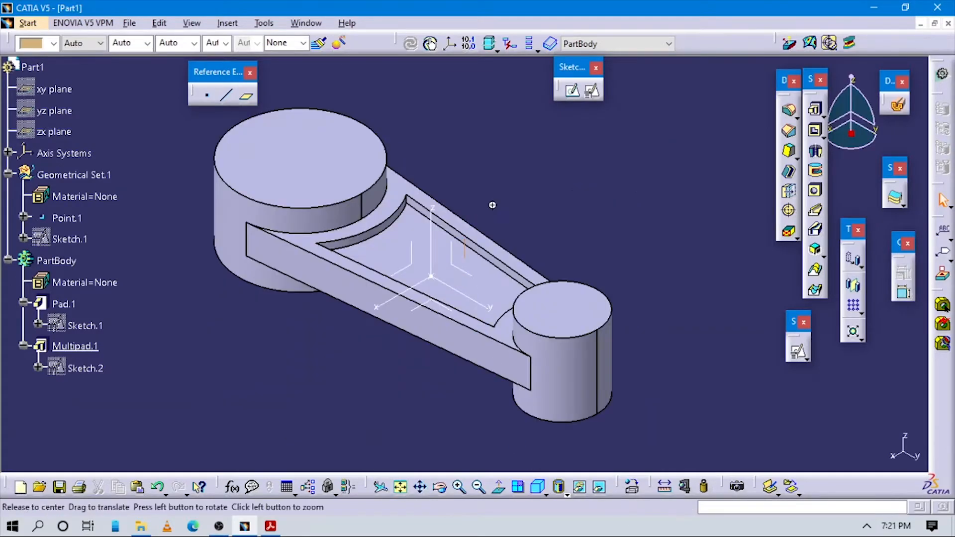
middle_click_drag(492, 205, 481, 192)
middle_click_drag(375, 312, 481, 272)
key("alt+Tab")
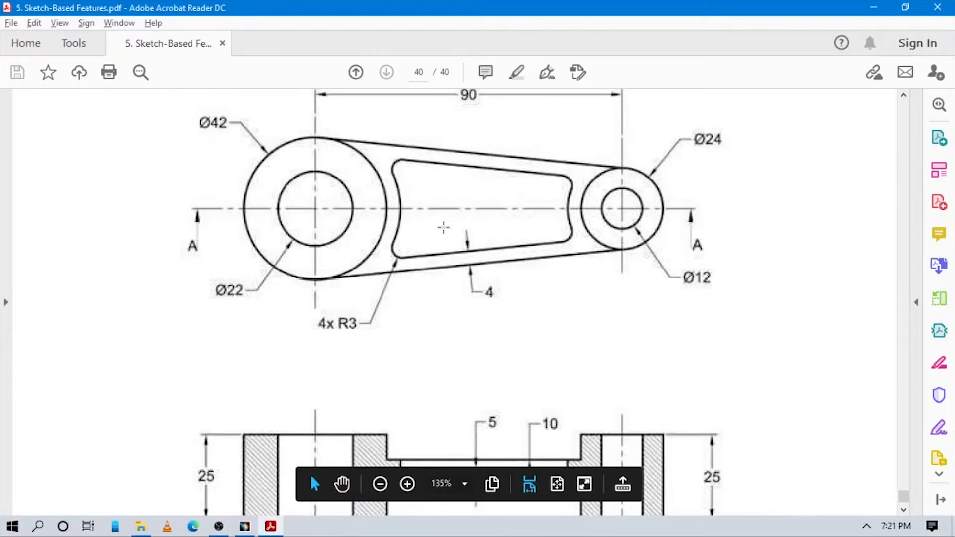
scroll(550, 326, "up", 3)
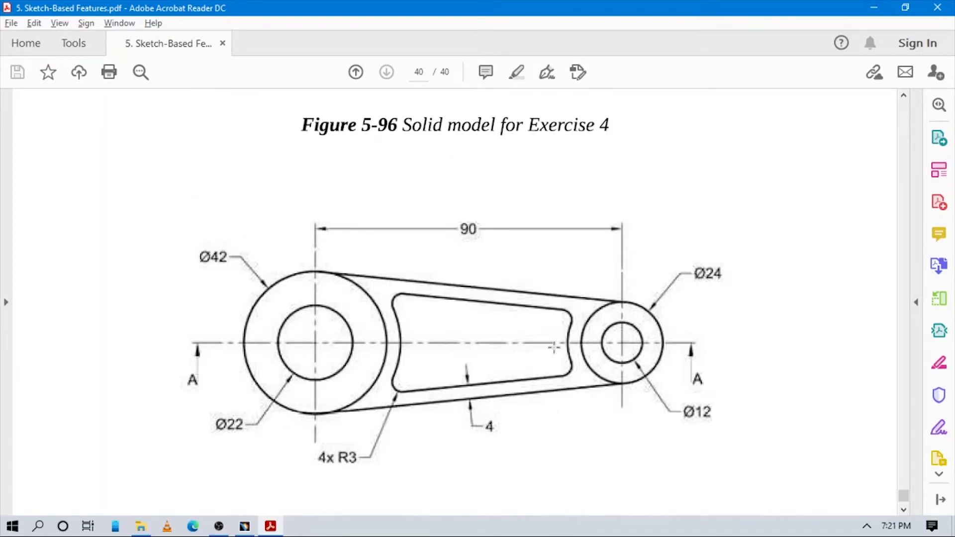
scroll(554, 347, "down", 5)
key("alt+Tab")
middle_click_drag(448, 287, 468, 297)
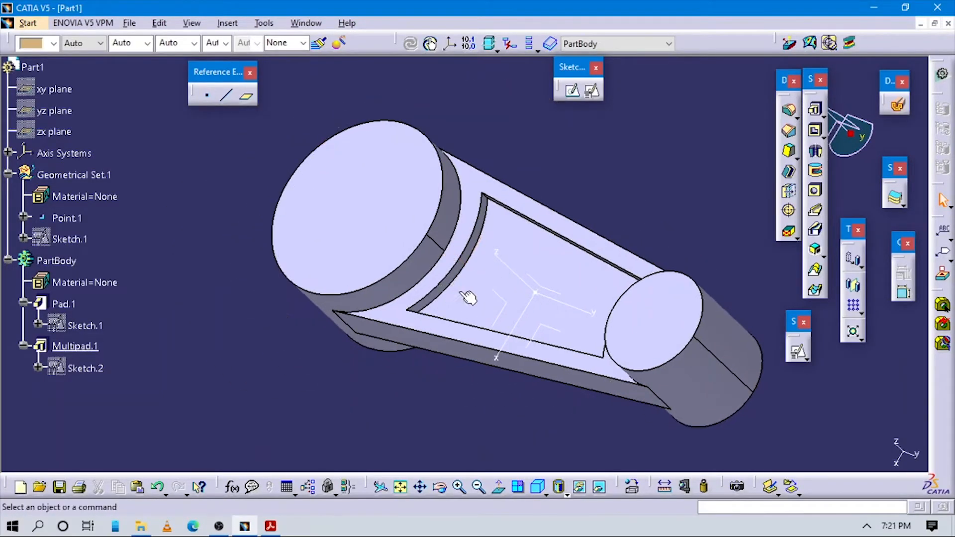
middle_click_drag(535, 284, 650, 215)
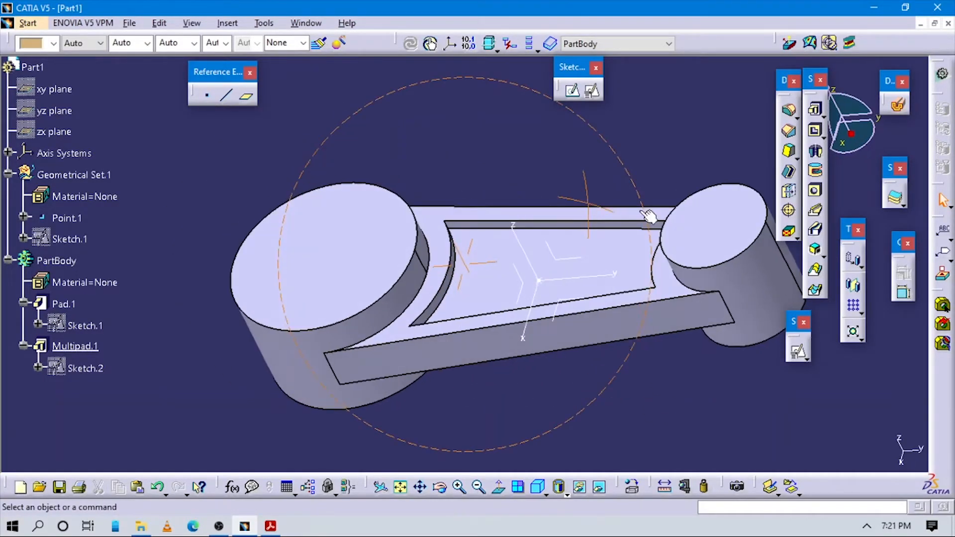
left_click(596, 98)
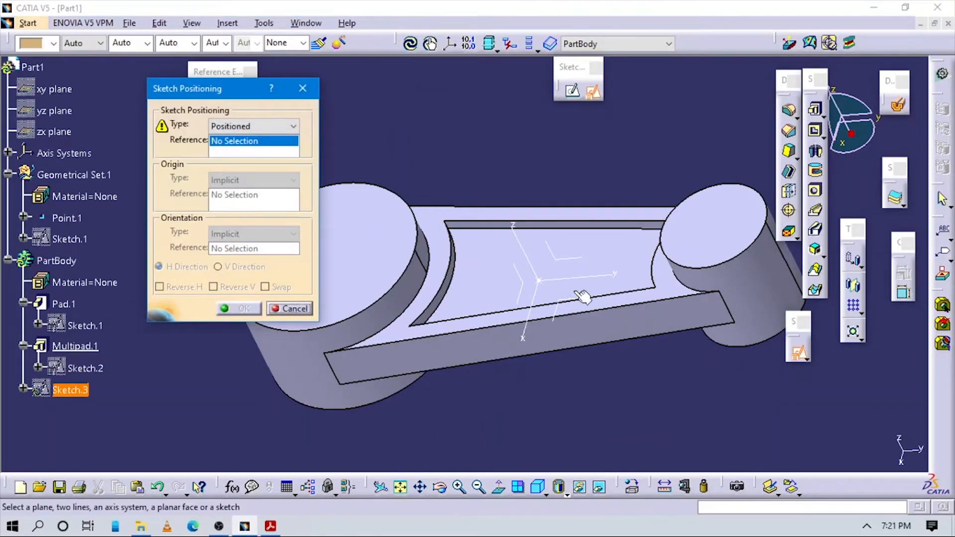
left_click(570, 292)
left_click(303, 89)
- Create a positioned sketch on the axis system's XY plane, with its origin projected from Point.1 and H direction parallel to the Y axis
left_click(540, 486)
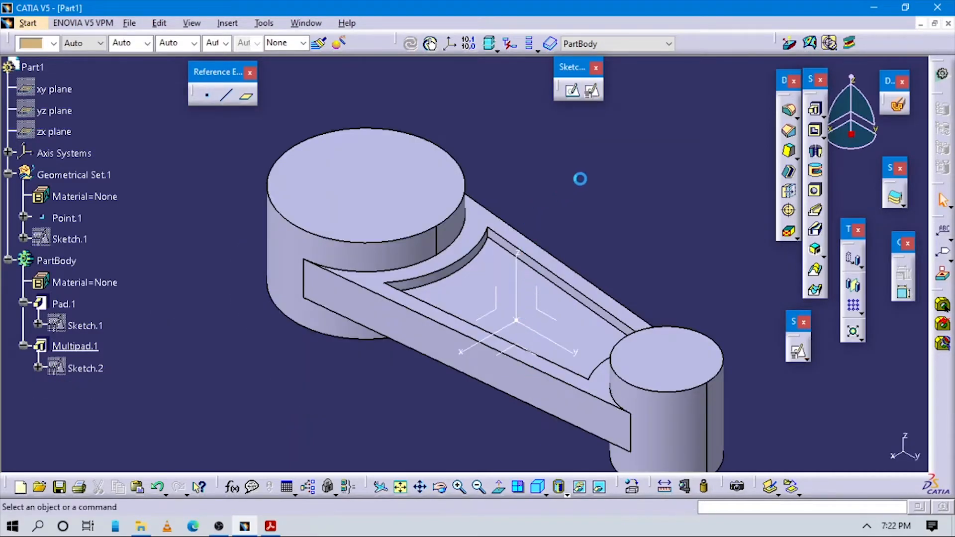
left_click(592, 91)
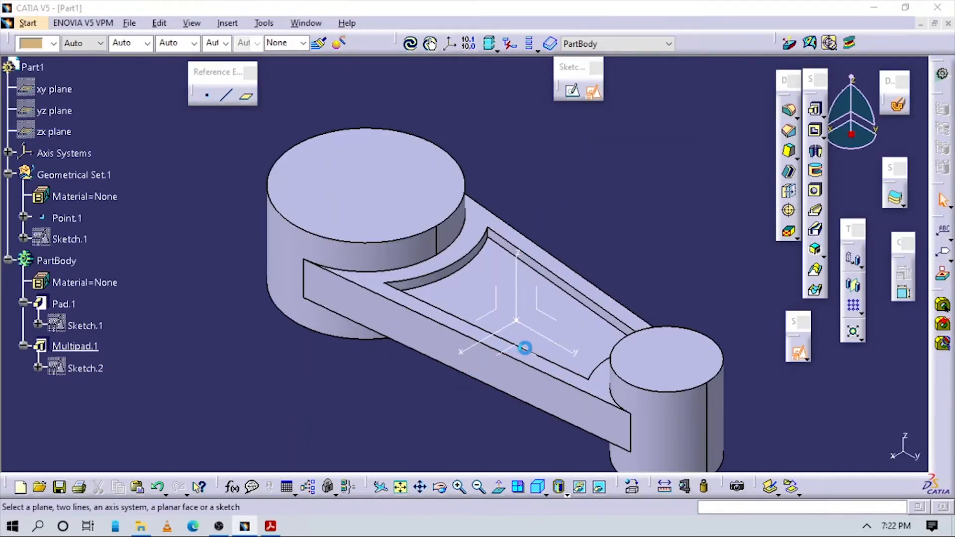
left_click(532, 348)
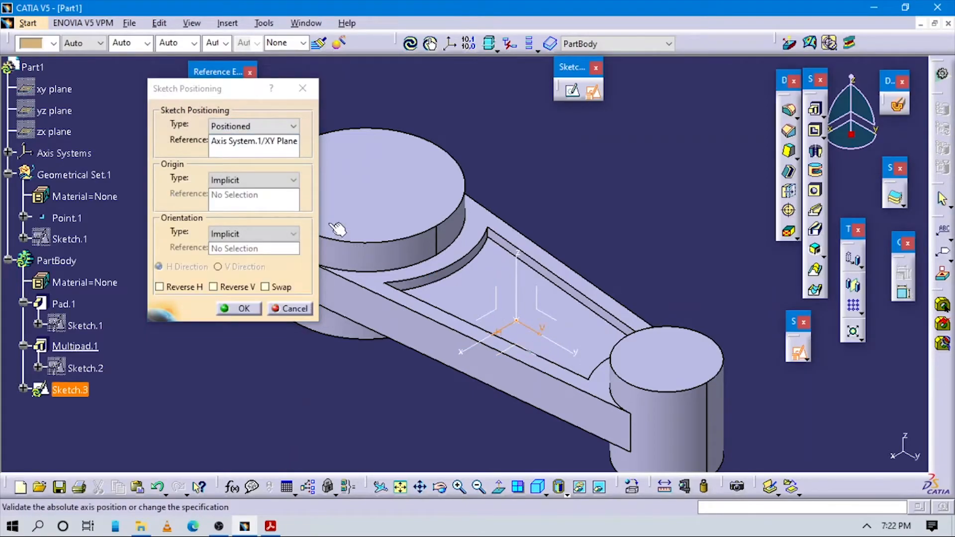
left_click(245, 181)
left_click(234, 214)
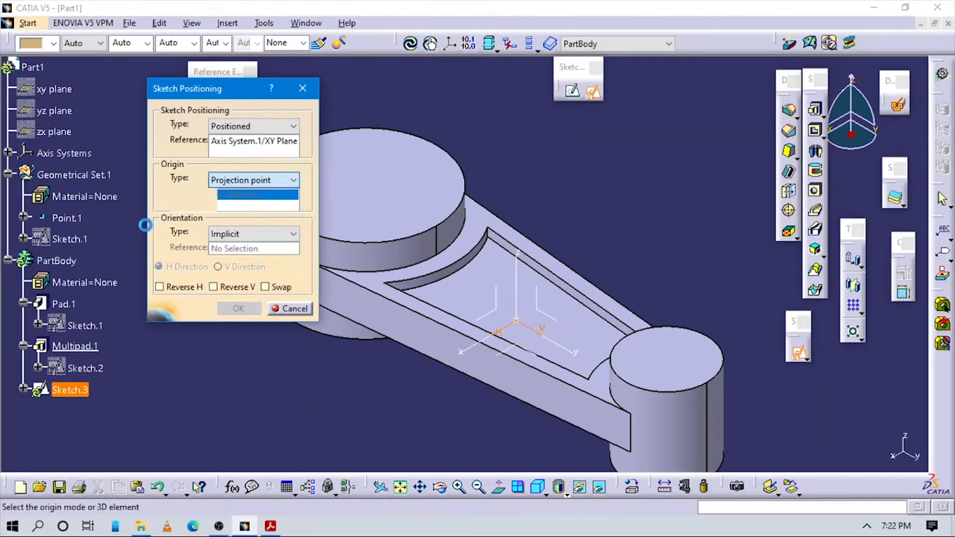
left_click(66, 217)
left_click(252, 234)
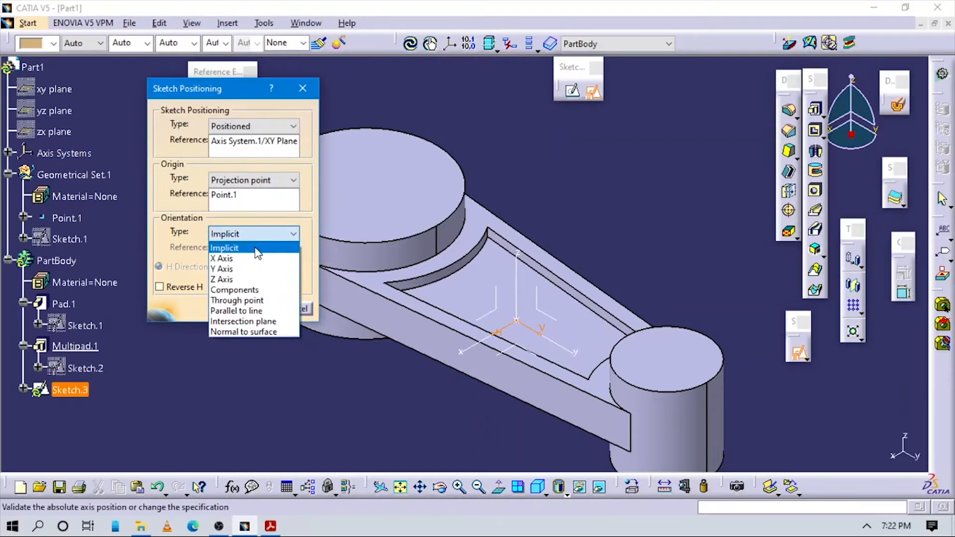
left_click(234, 305)
left_click(567, 351)
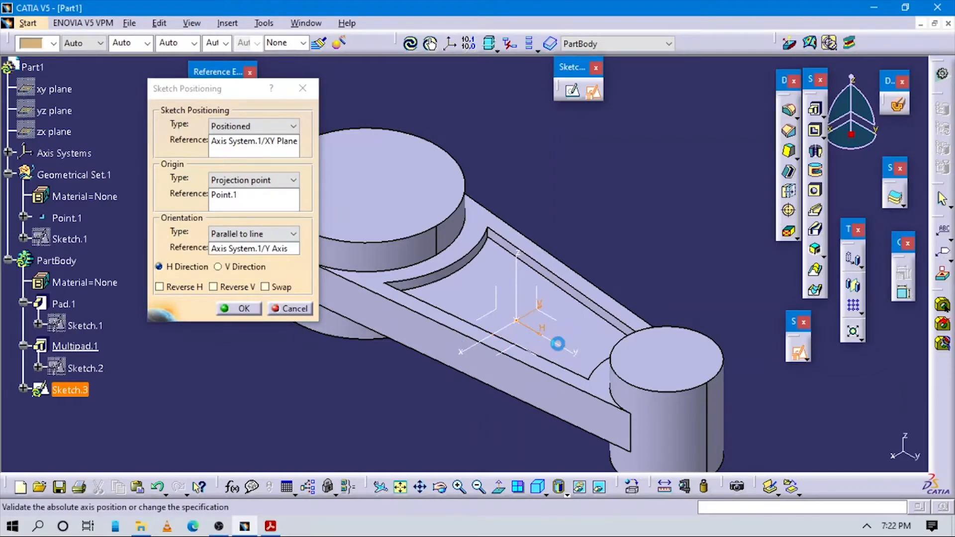
left_click(233, 309)
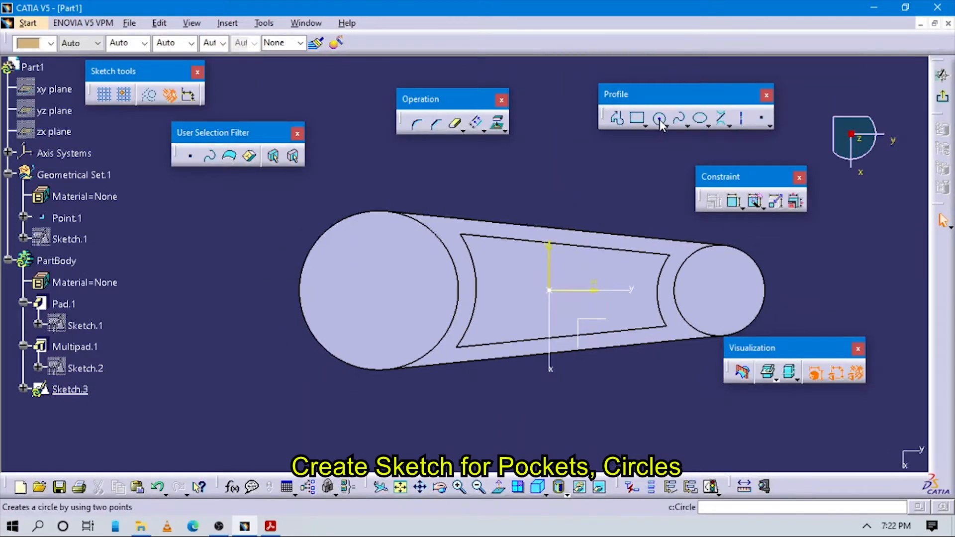
- Sketch one circle about 27 mm in diameter on the large boss and one about 10.6 mm on the small boss, both centred on the H axis
key("alt+Tab")
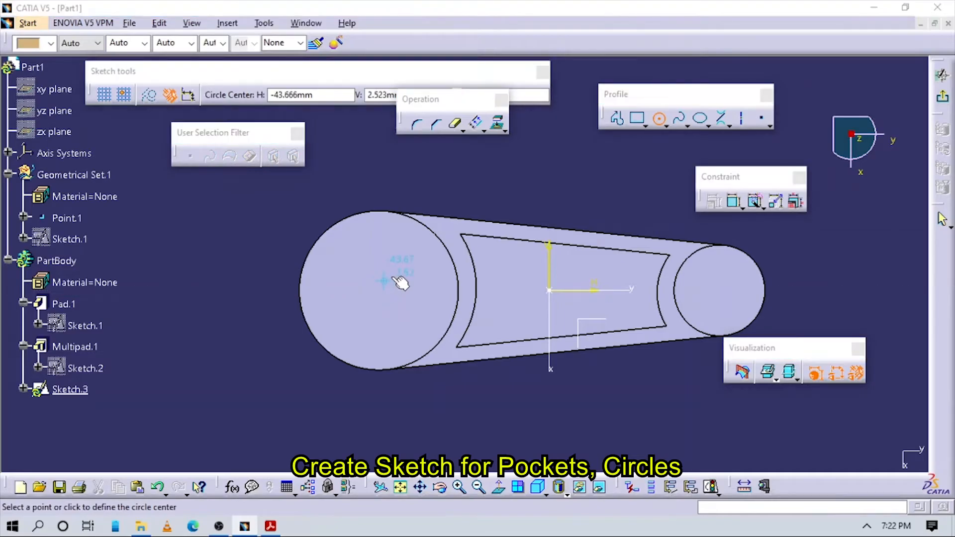
key("alt+Tab")
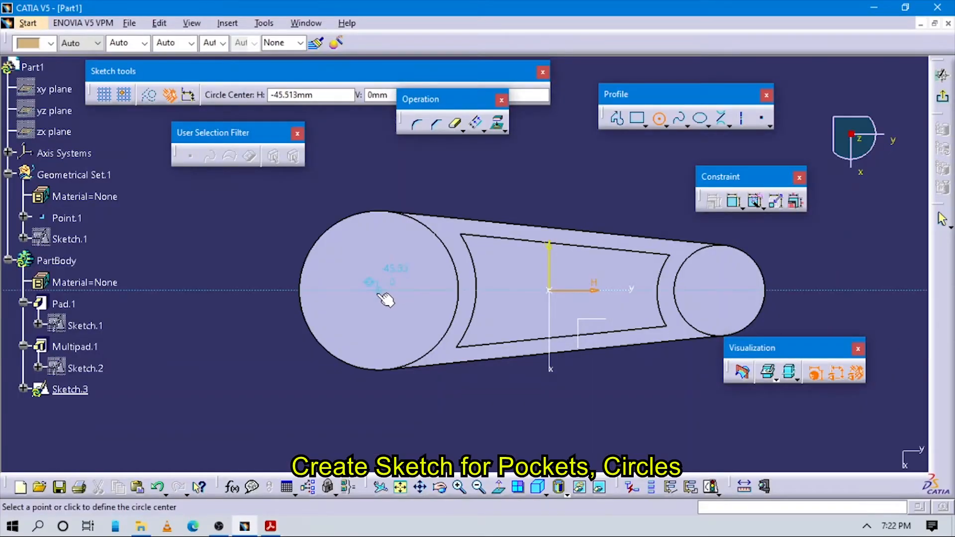
left_click(384, 286)
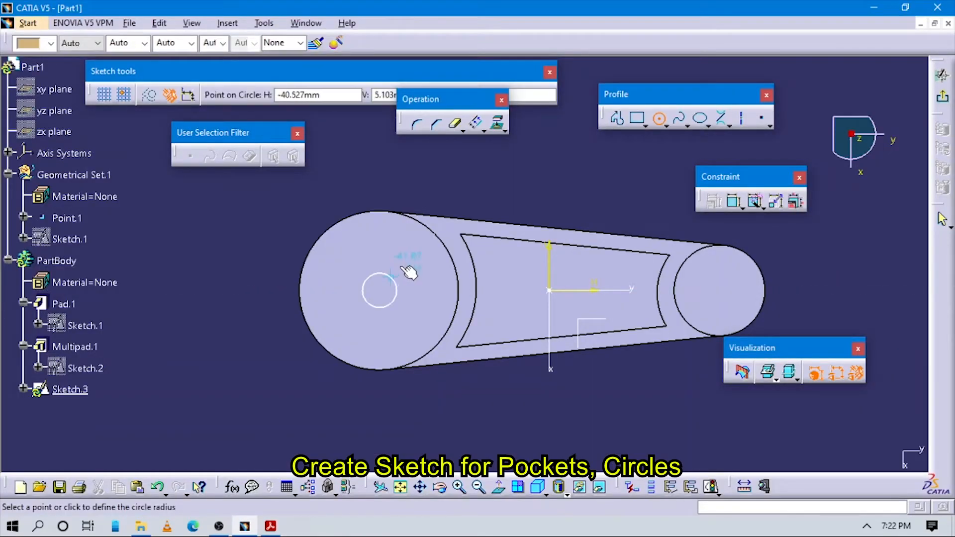
left_click(431, 258)
left_click(660, 119)
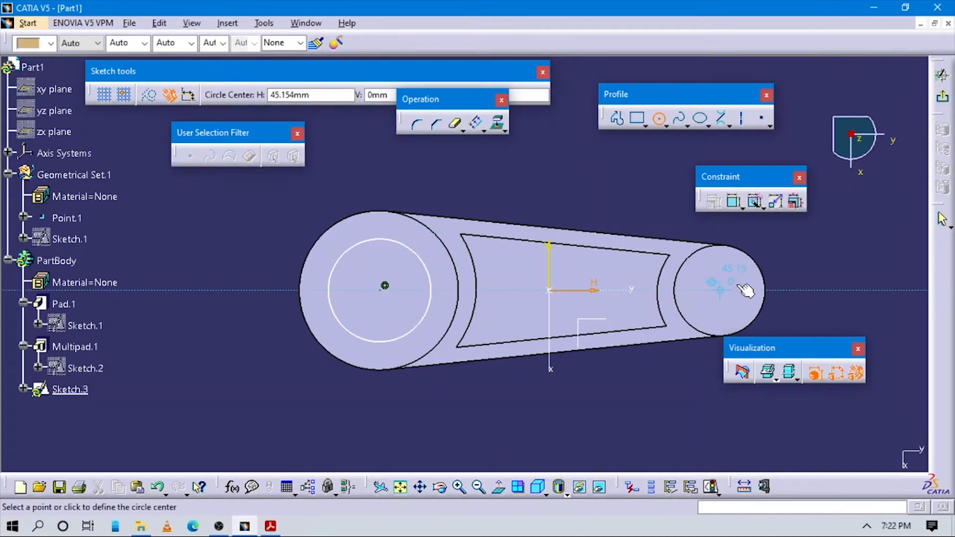
left_click(729, 291)
left_click(746, 278)
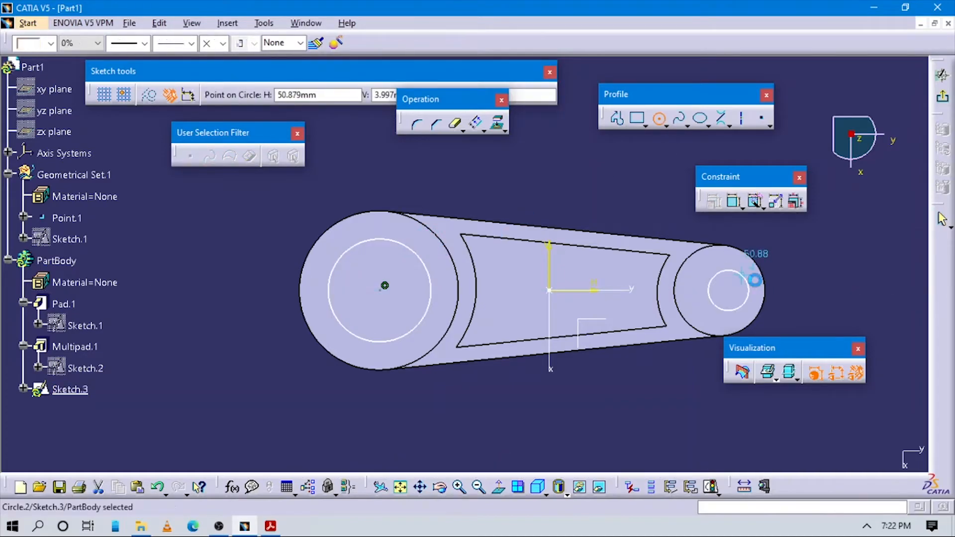
- Dimension the horizontal distance between the two circle centres and set it to 90 mm
left_click(734, 201)
left_click(733, 286)
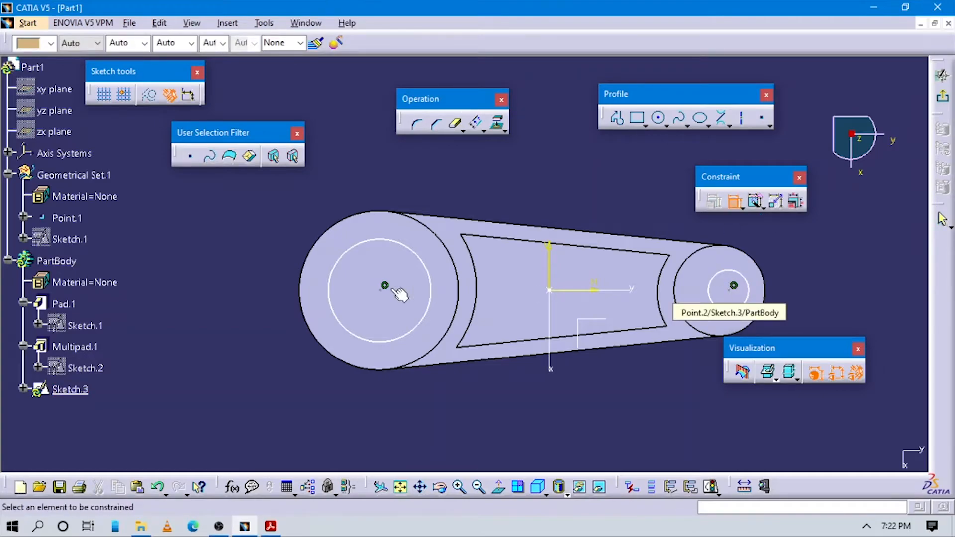
left_click(533, 177)
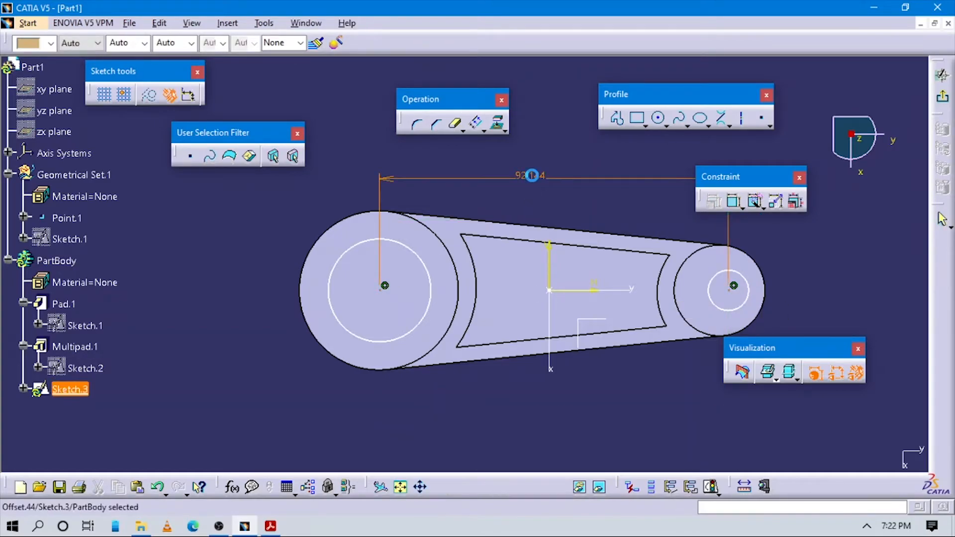
double_click(527, 177)
type("90")
key("Return")
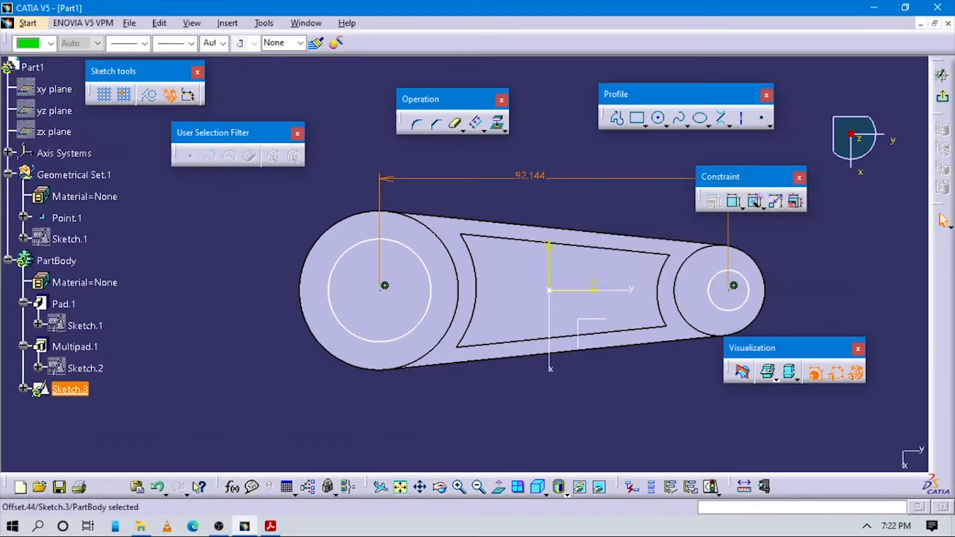
- Dimension the small circle's centre from the sketch's V axis and set the distance to 45 mm
left_click(733, 201)
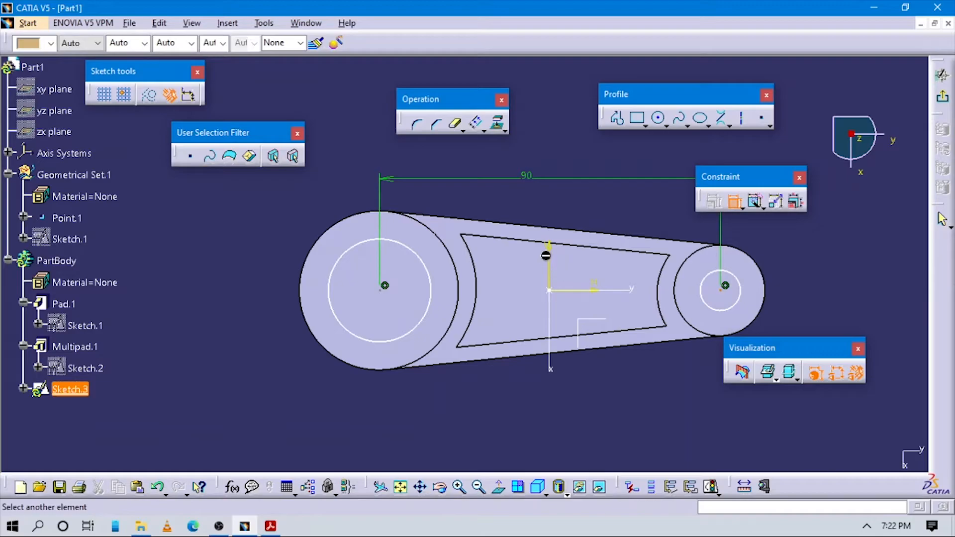
left_click(602, 194)
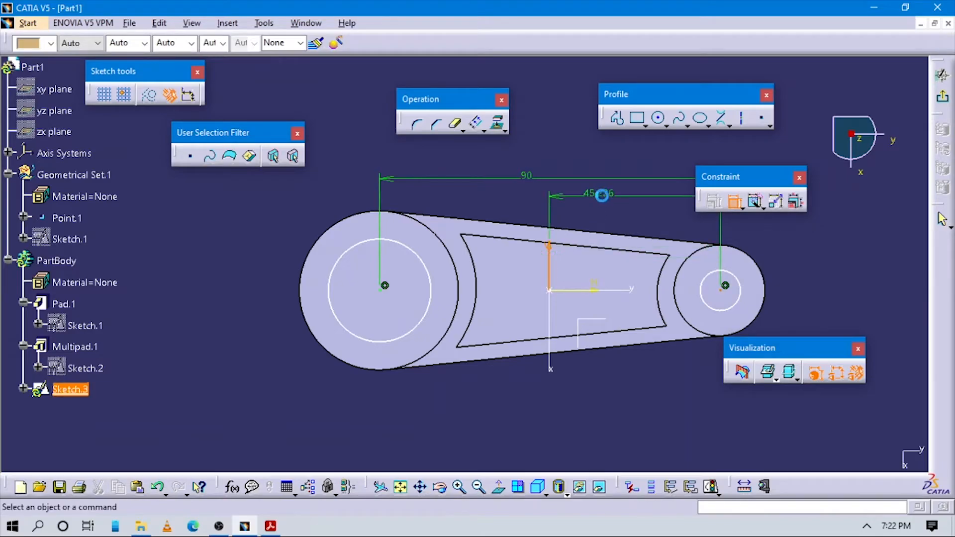
double_click(603, 194)
type("45mm")
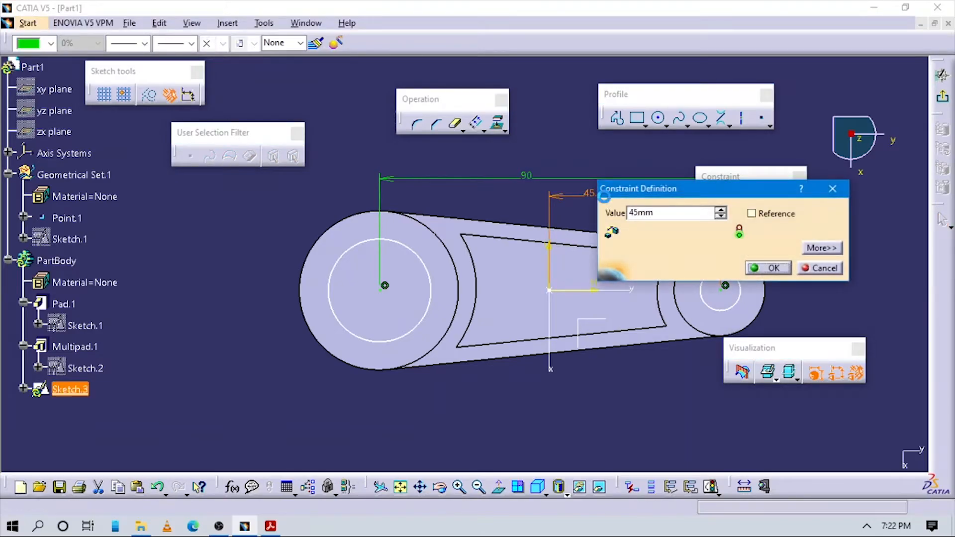
key("Return")
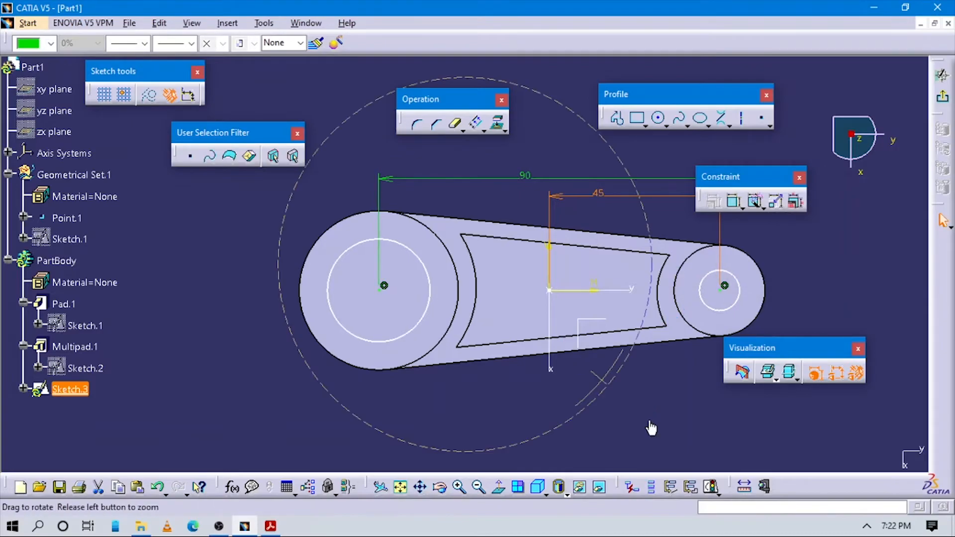
- Check the hole diameters in the PDF drawing and set the small boss circle's diameter to 12 mm
key("alt+Tab")
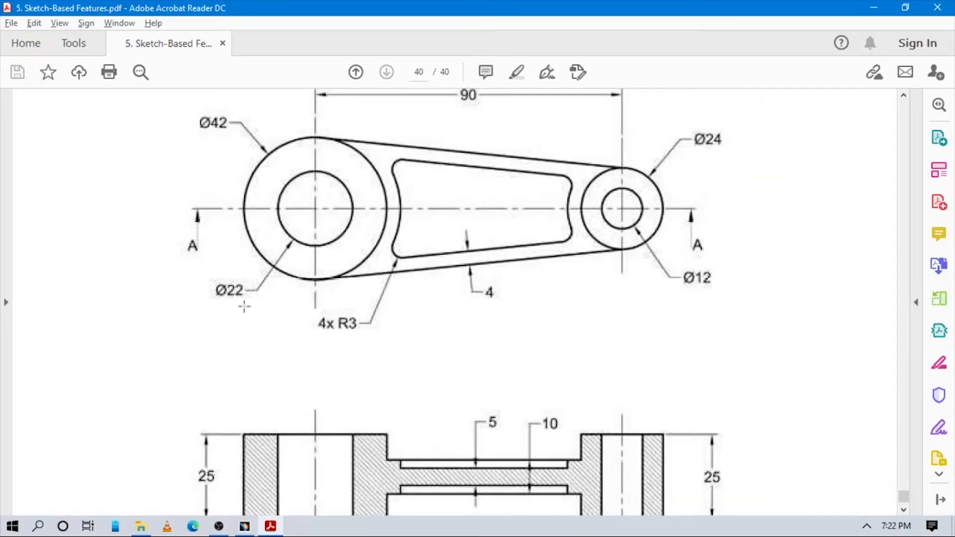
key("alt+Tab")
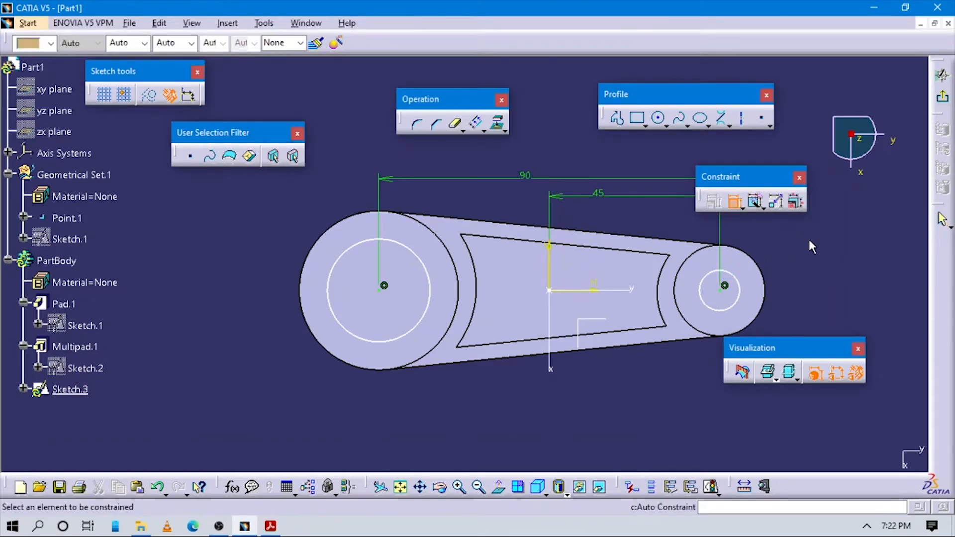
left_click(736, 277)
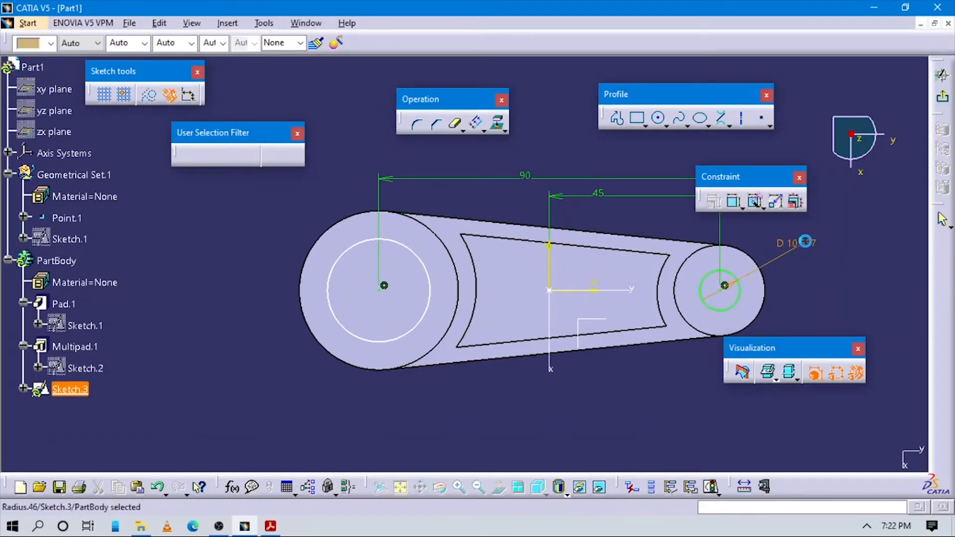
double_click(804, 241)
type("12")
key("Return")
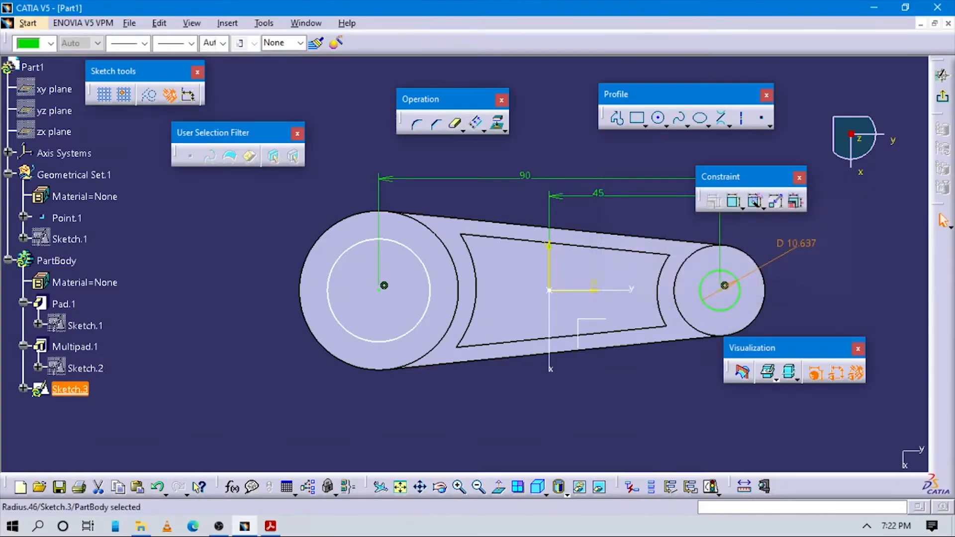
- Dimension the diameter of the circle on the large boss and set it to 22 mm
left_click(351, 246)
left_click(256, 208)
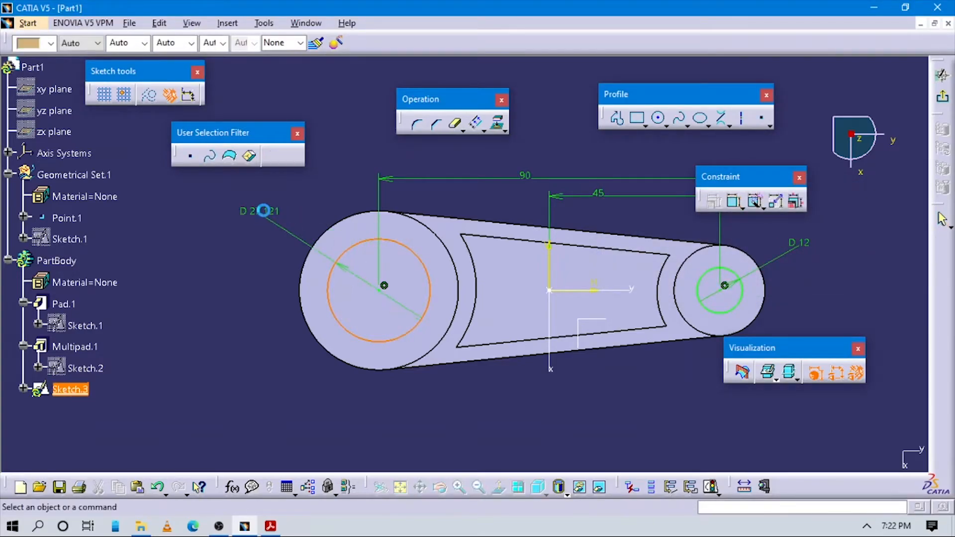
double_click(263, 210)
type("22mm")
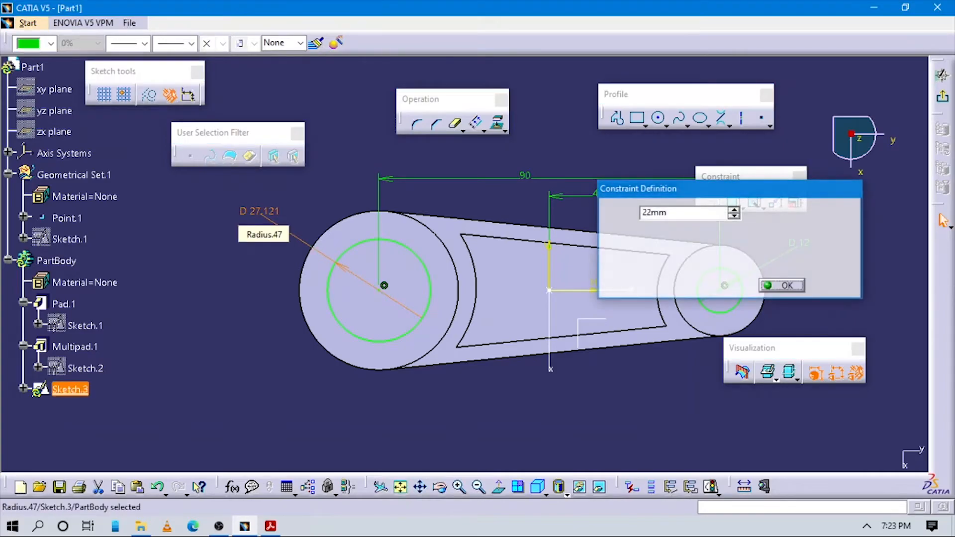
key("Return")
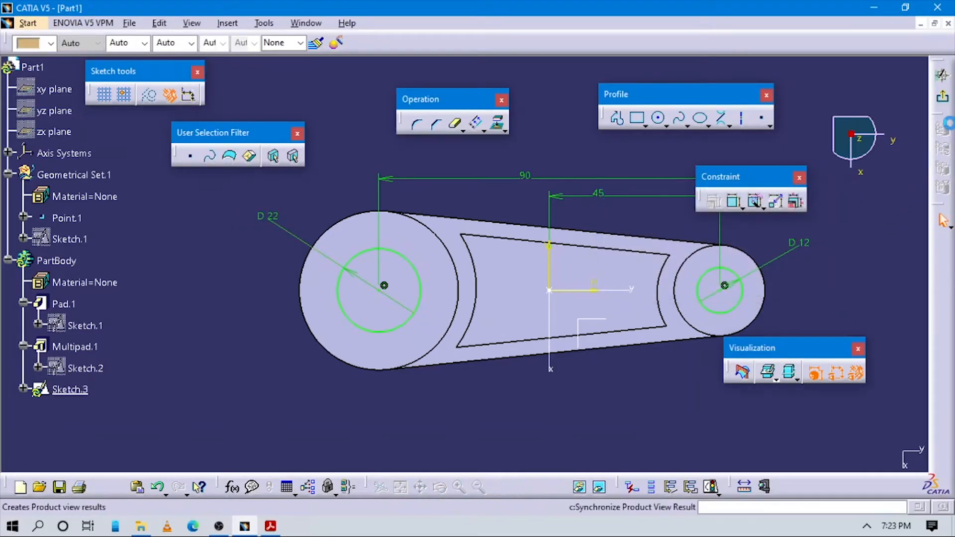
- Leave the sketch and pocket both boss holes through the link with a 12.5 mm depth and mirrored extent
key("alt+Tab")
key("alt+Tab")
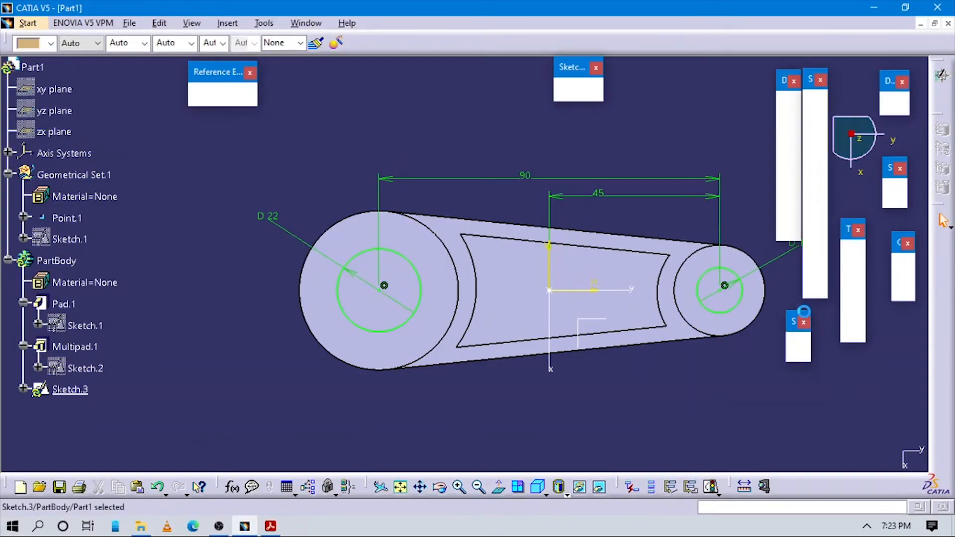
middle_click_drag(613, 195, 695, 184)
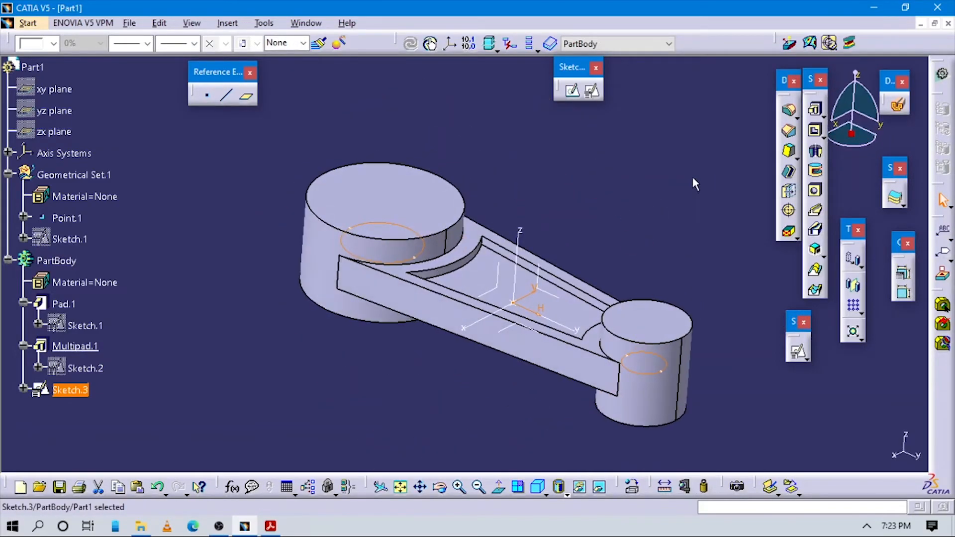
left_click(816, 133)
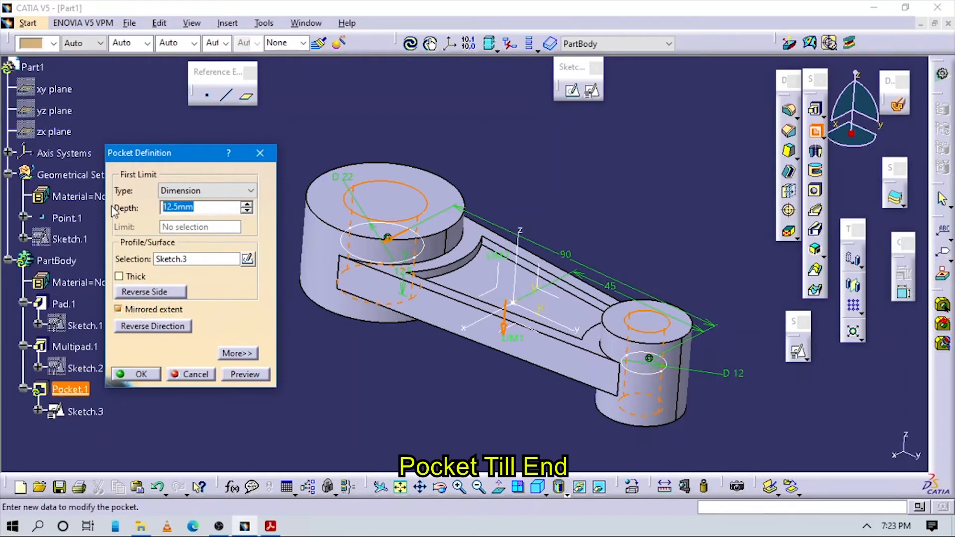
left_click(135, 374)
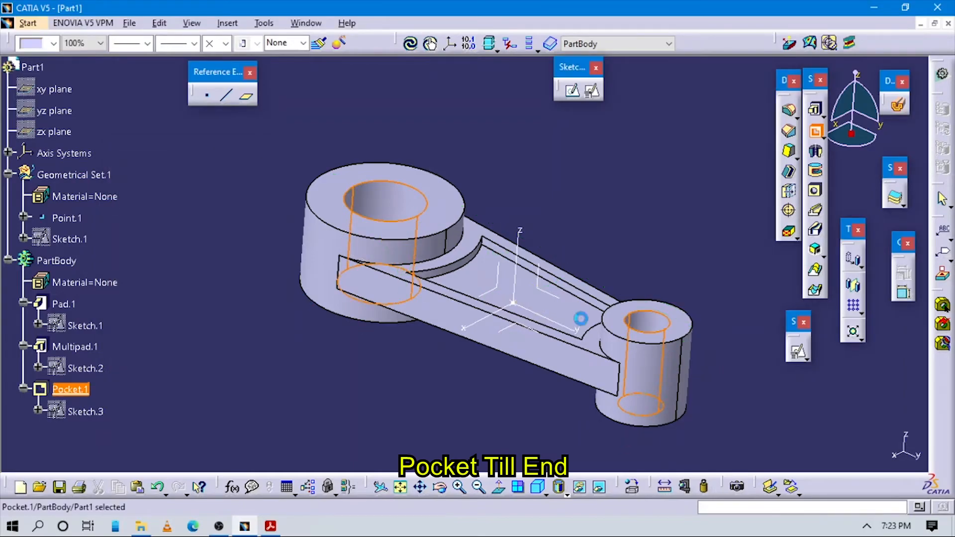
middle_click_drag(525, 186, 534, 222)
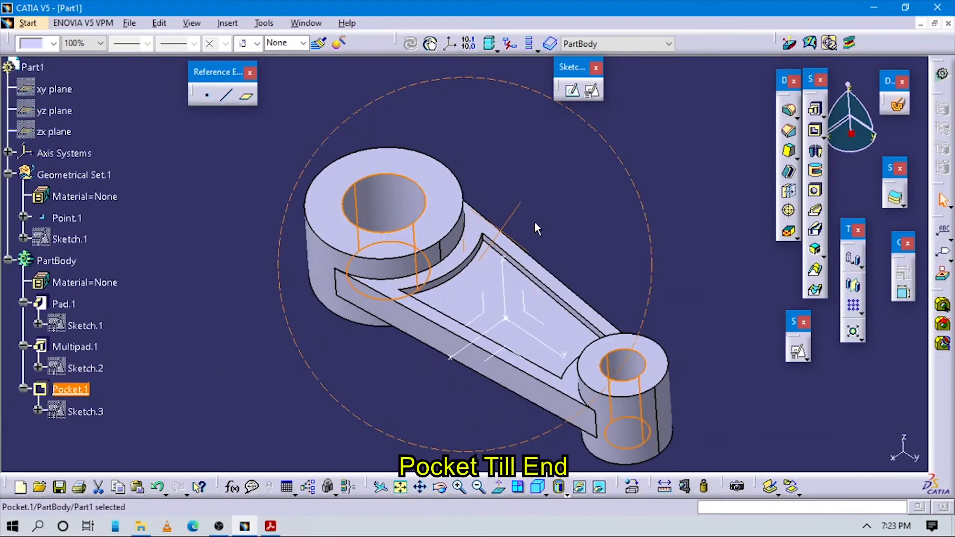
middle_click_drag(390, 397, 472, 436)
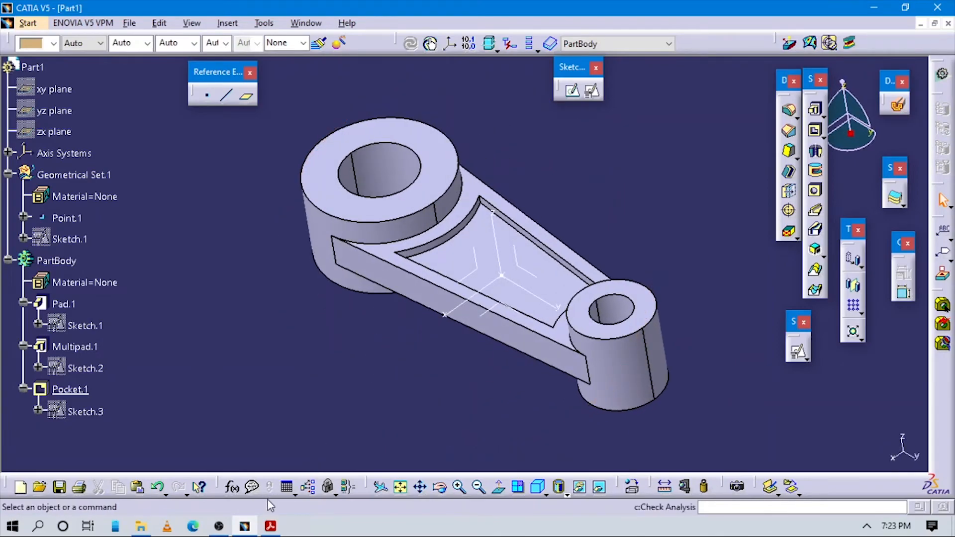
- Switch to the PDF drawing, check the corner radius of the link's recess, and return to the CATIA model
left_click(287, 486)
middle_click_drag(362, 400, 332, 380)
middle_click_drag(333, 313, 316, 342)
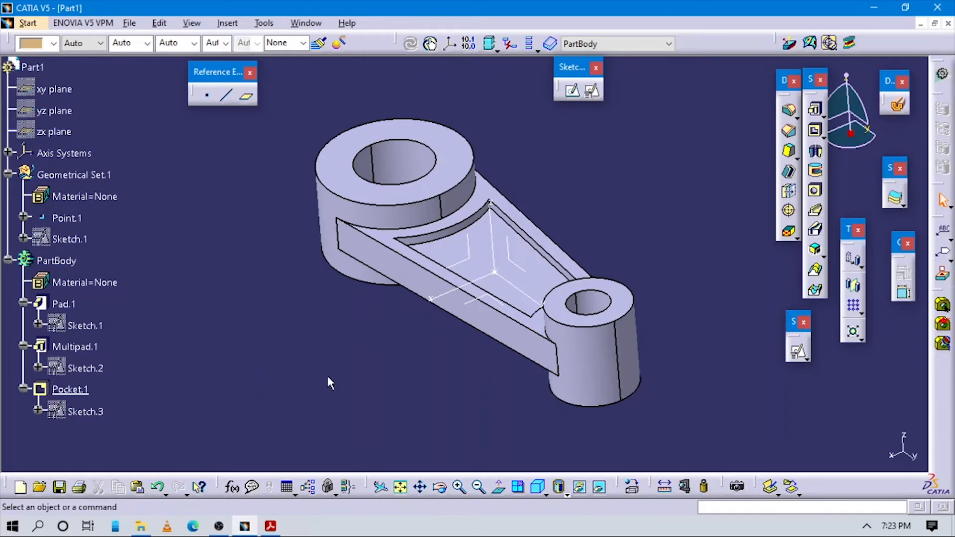
left_click(269, 526)
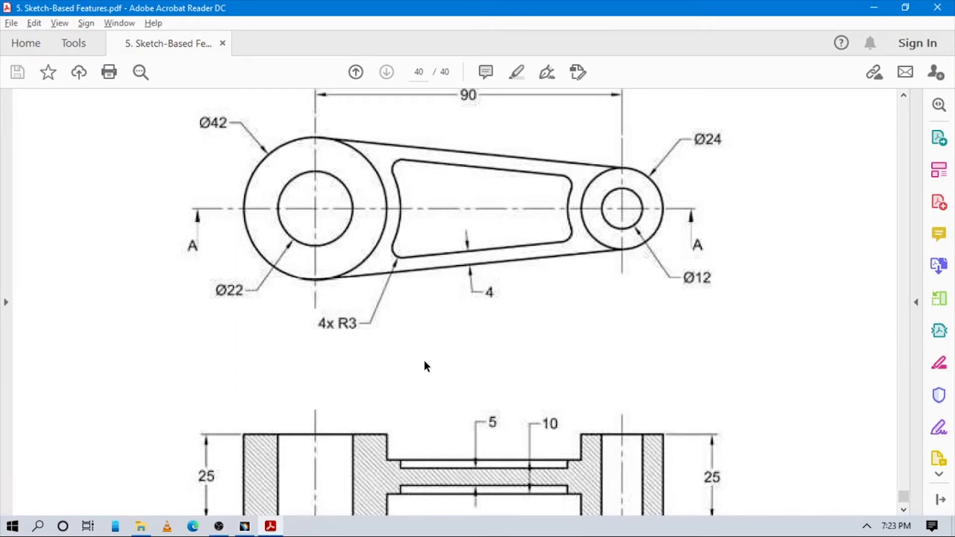
key("alt+Tab")
middle_click_drag(481, 355, 467, 253)
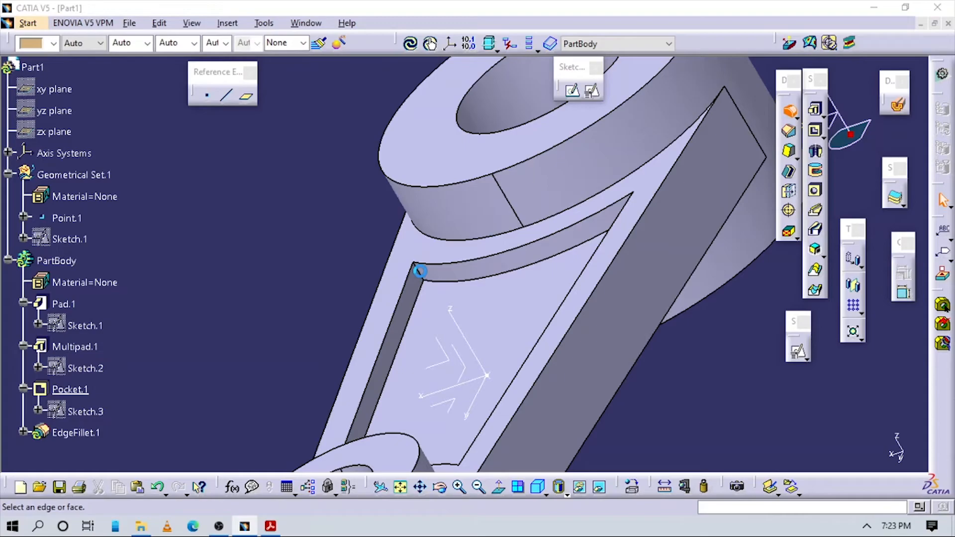
left_click(420, 272)
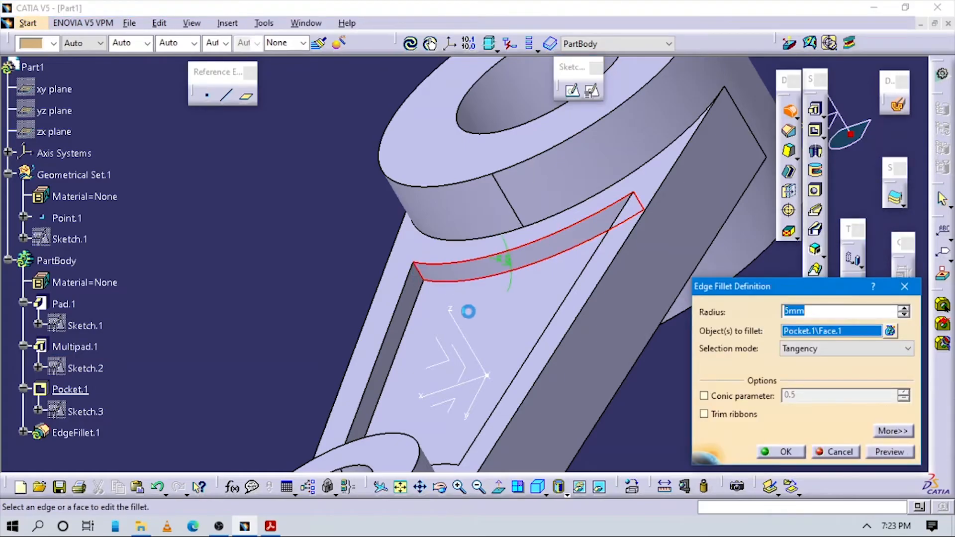
middle_click_drag(437, 321, 542, 332)
left_click(904, 288)
- Start an edge fillet and select four of the short vertical corner edges of the recesses in the link's web
middle_click_drag(419, 318, 473, 315)
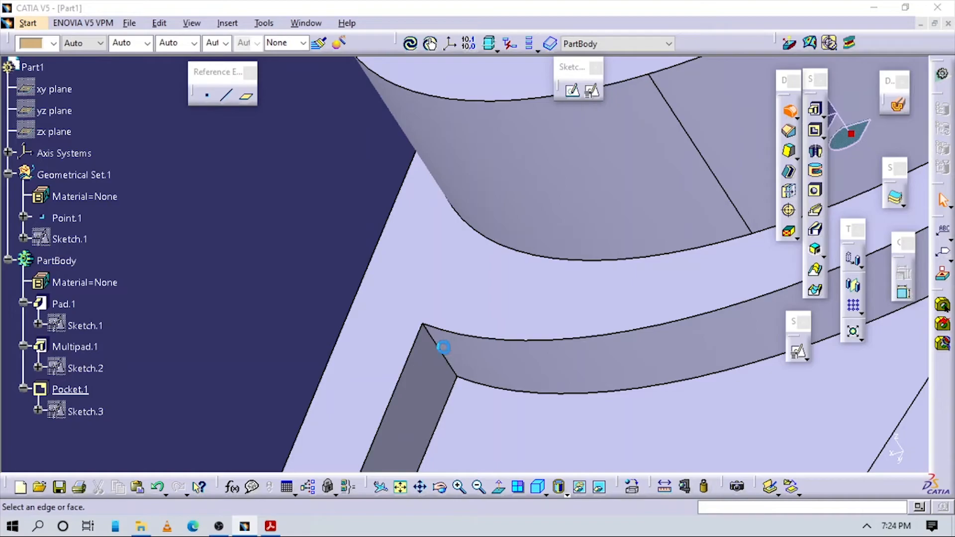
left_click(442, 350)
middle_click_drag(586, 358, 514, 434)
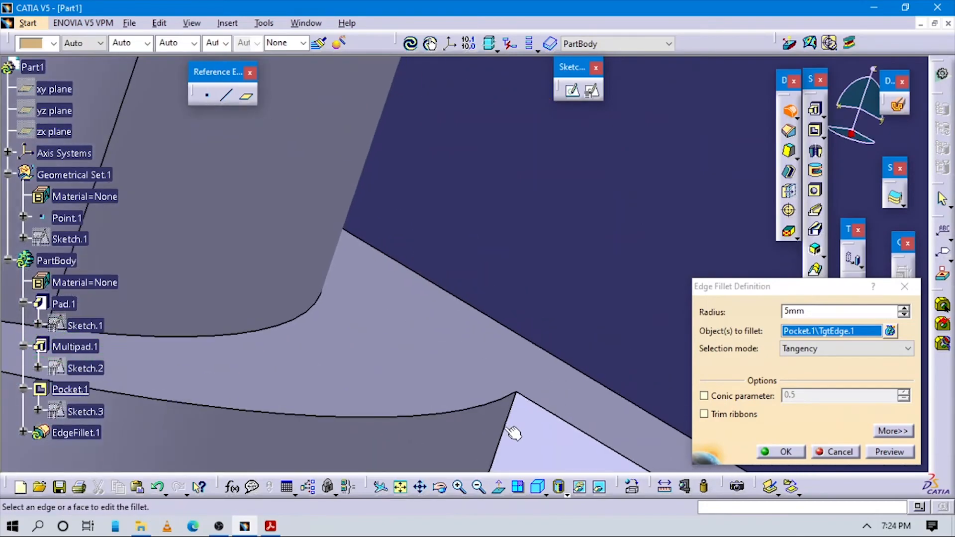
left_click(515, 414)
middle_click_drag(507, 363, 462, 262)
left_click(467, 255)
middle_click_drag(454, 313, 556, 258)
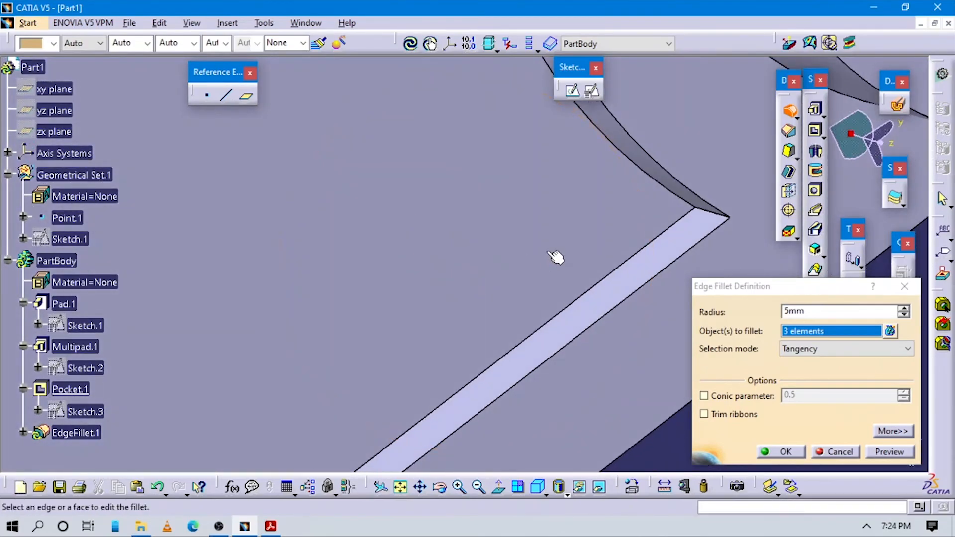
left_click(718, 218)
middle_click_drag(483, 344, 567, 358)
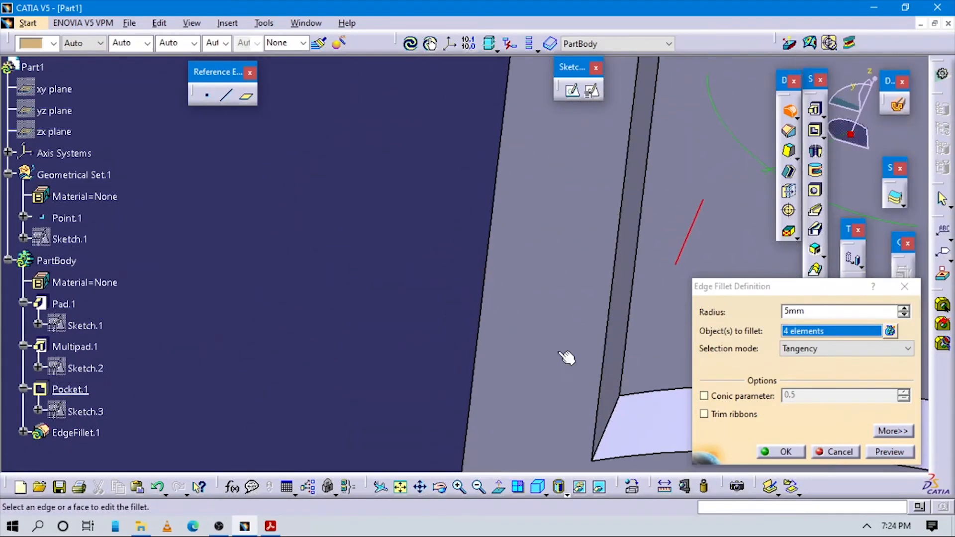
- Add the remaining four recess corner edges to the edge fillet and round all eight with a 3 mm radius
left_click(615, 411)
middle_click_drag(634, 392, 600, 318)
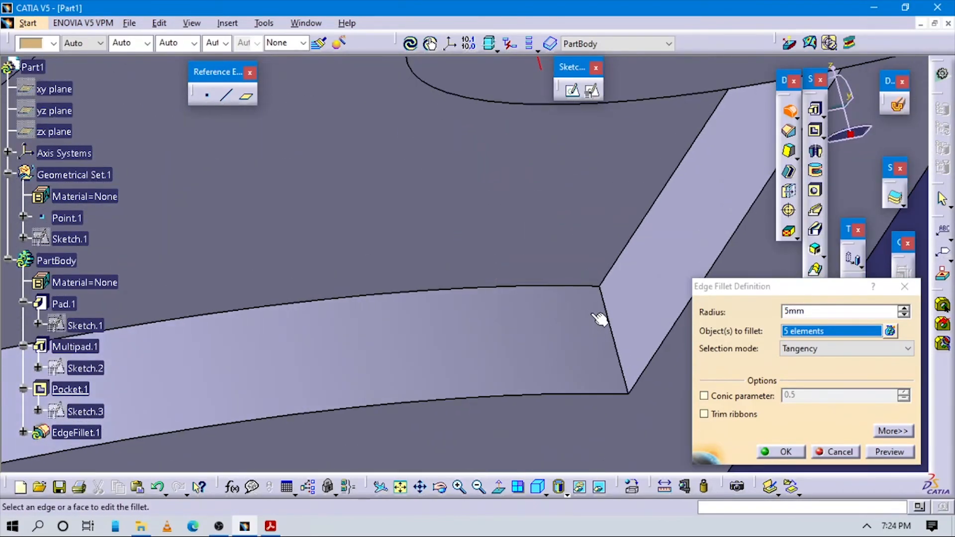
left_click(611, 311)
middle_click_drag(579, 238, 413, 361)
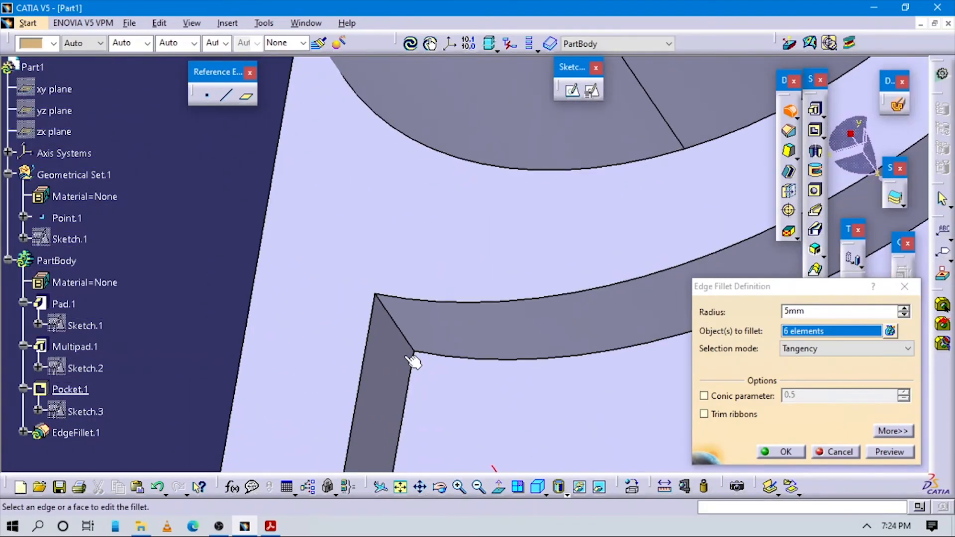
left_click(411, 340)
middle_click_drag(511, 320, 453, 342)
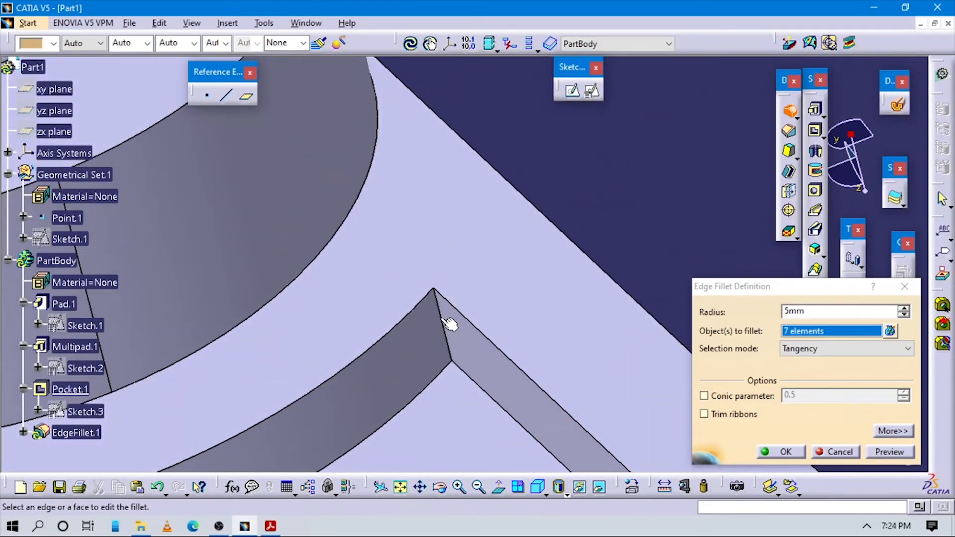
left_click(444, 319)
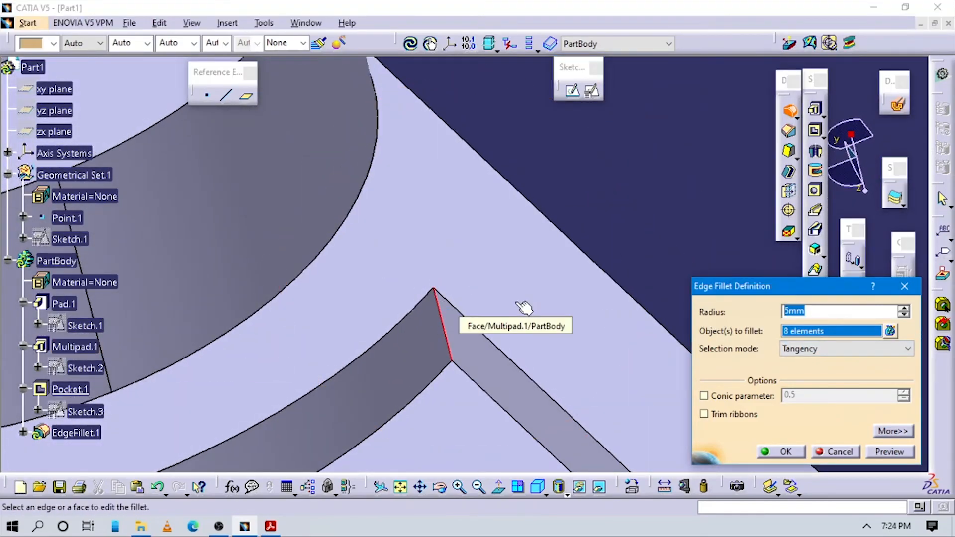
key("Return")
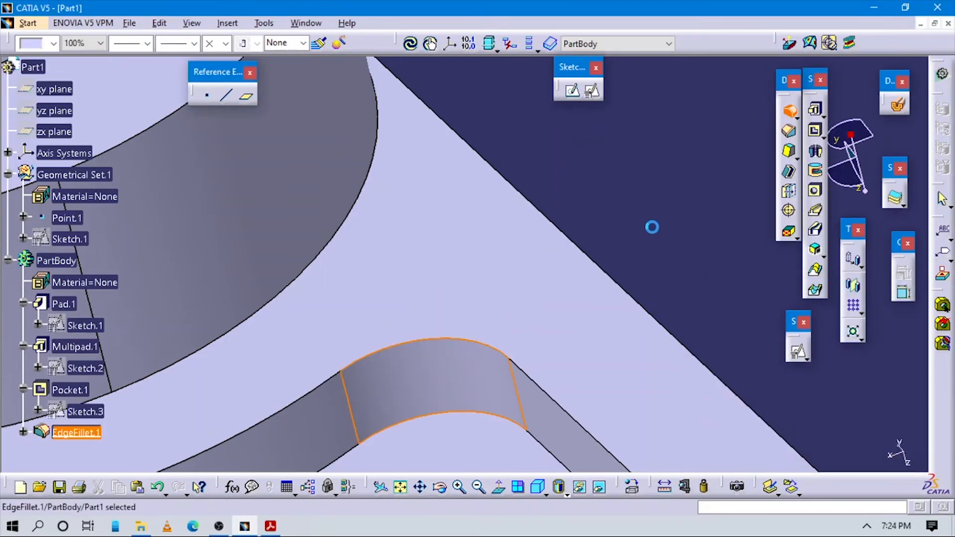
- Collapse the pad, multipad and pocket branches of the specification tree and expand the edge fillet to show its radius
middle_click_drag(598, 233, 618, 450)
left_click(538, 487)
middle_click_drag(604, 343, 562, 365)
left_click(405, 405)
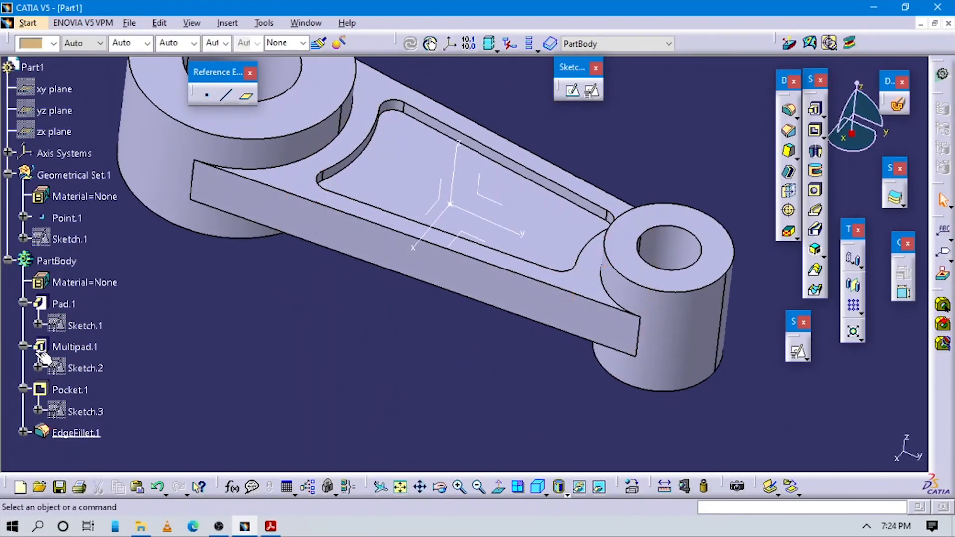
left_click(9, 260)
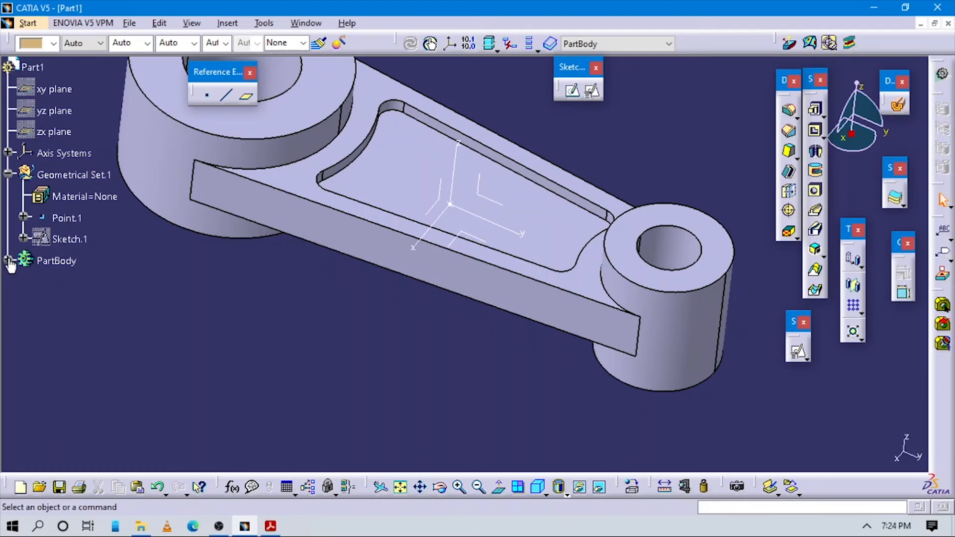
left_click(9, 260)
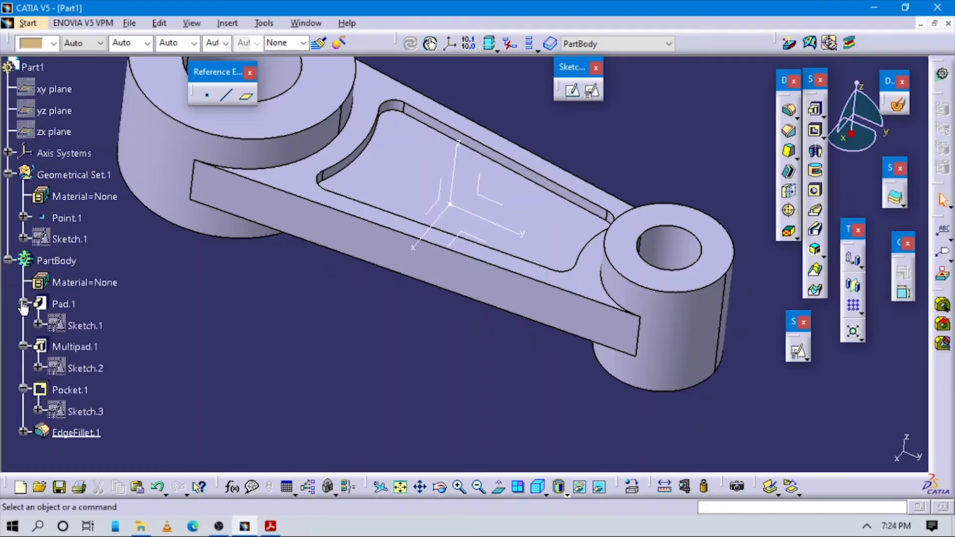
left_click(23, 303)
left_click(24, 324)
left_click(23, 346)
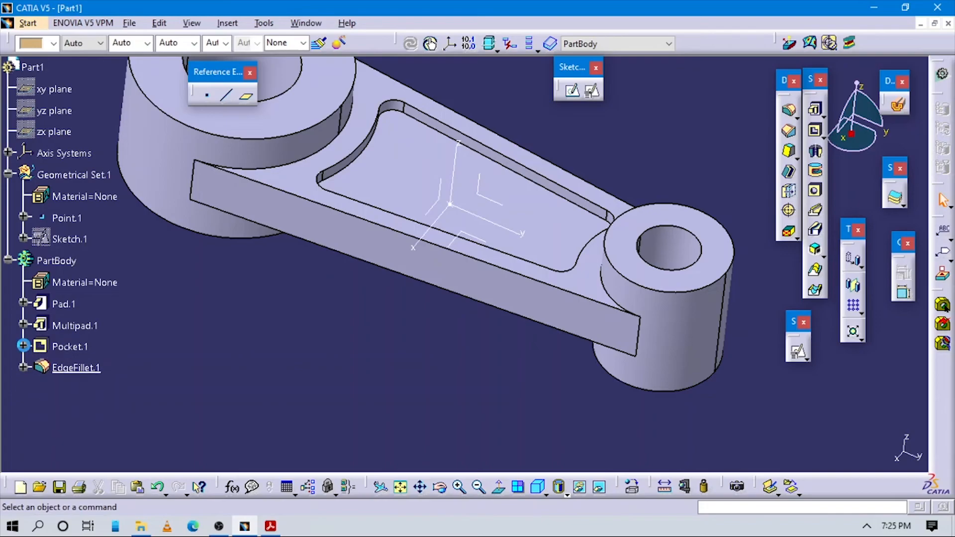
left_click(24, 367)
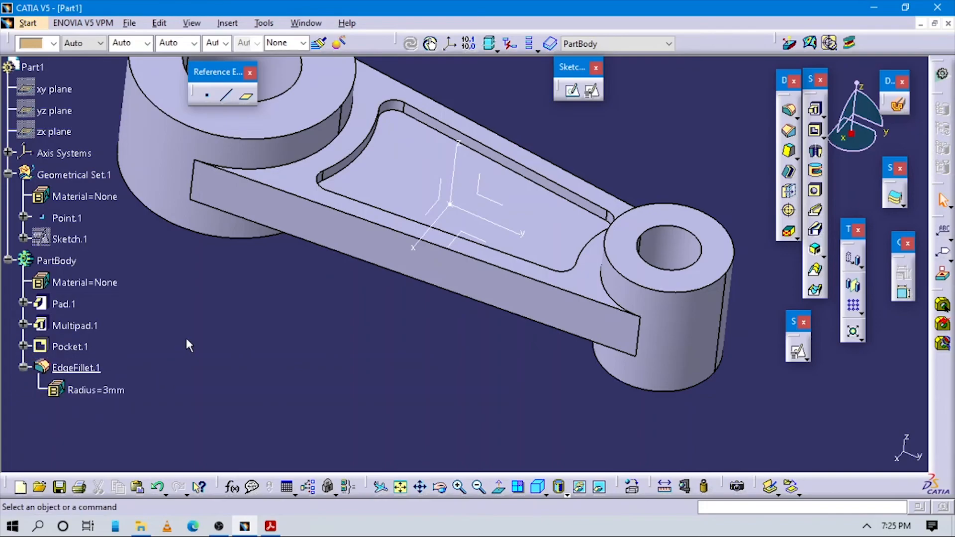
- Highlight the pad, multipad and pocket features in turn from the tree to review how the link is built
middle_click_drag(315, 337, 356, 374)
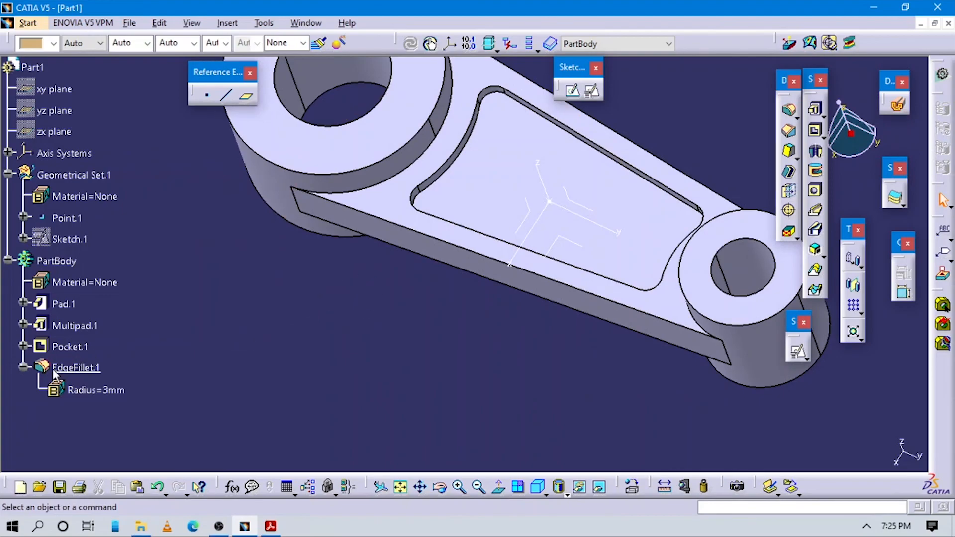
left_click(65, 306)
left_click(77, 325)
left_click(59, 347)
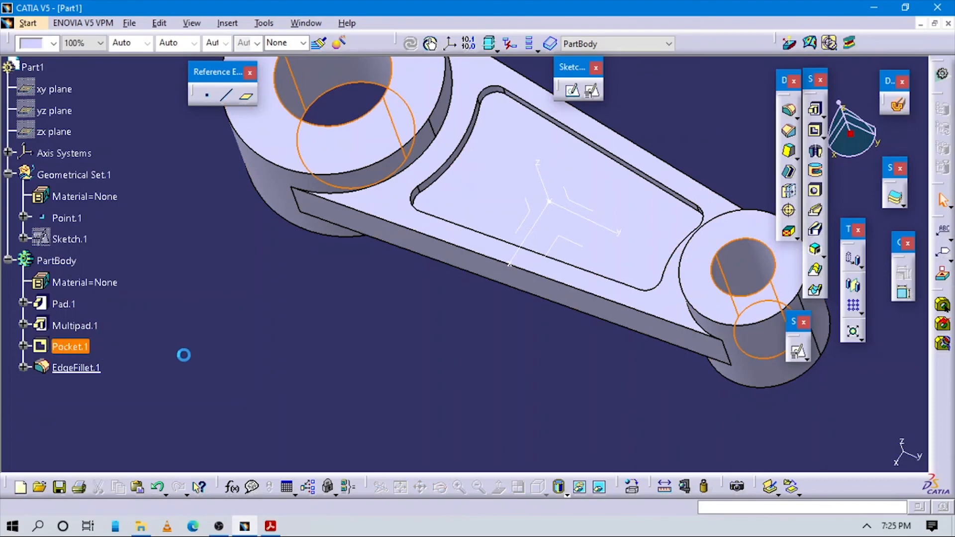
left_click(183, 353)
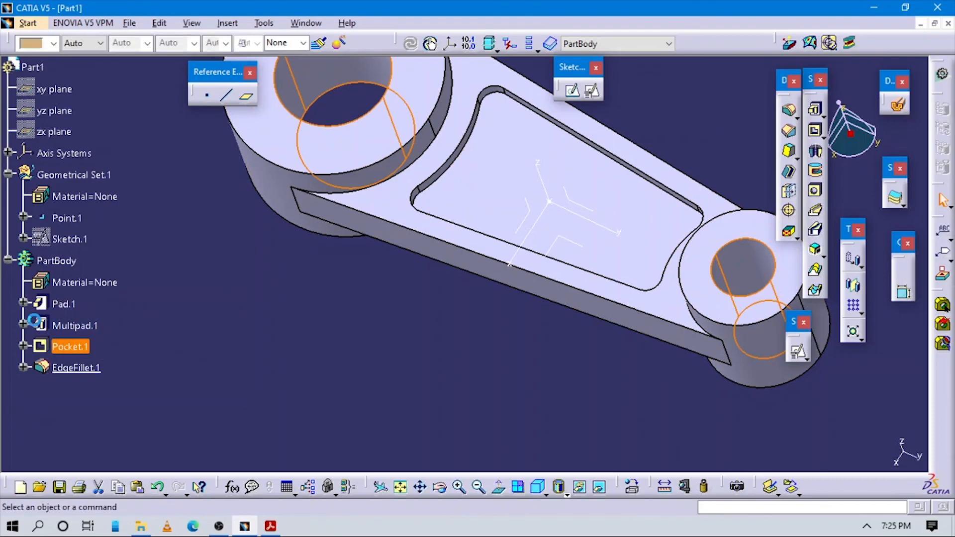
left_click(74, 327)
left_click(74, 348)
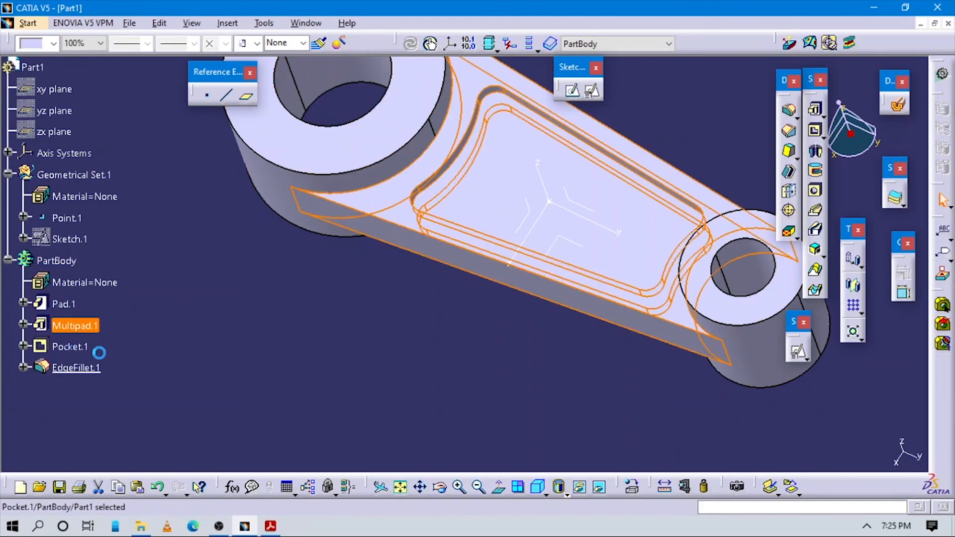
left_click(390, 365)
middle_click_drag(390, 365, 413, 305)
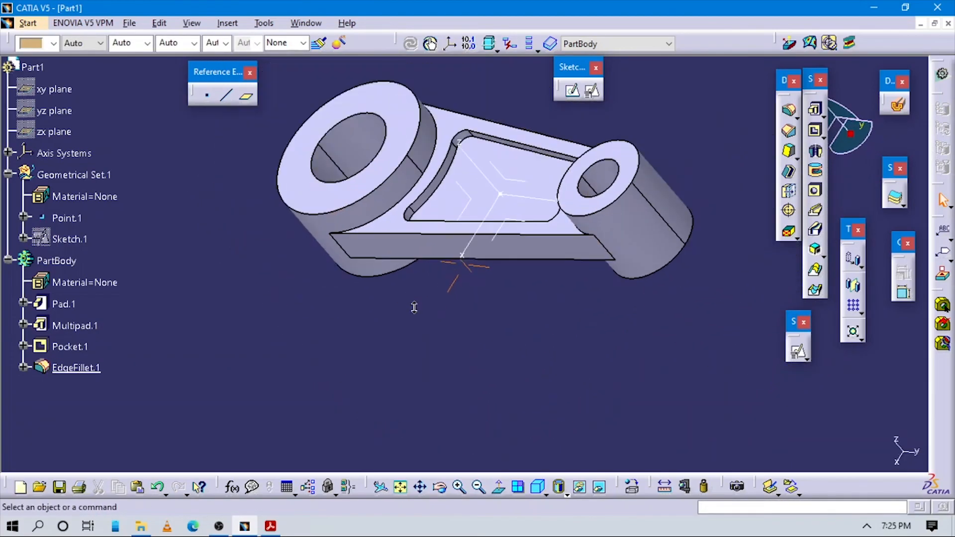